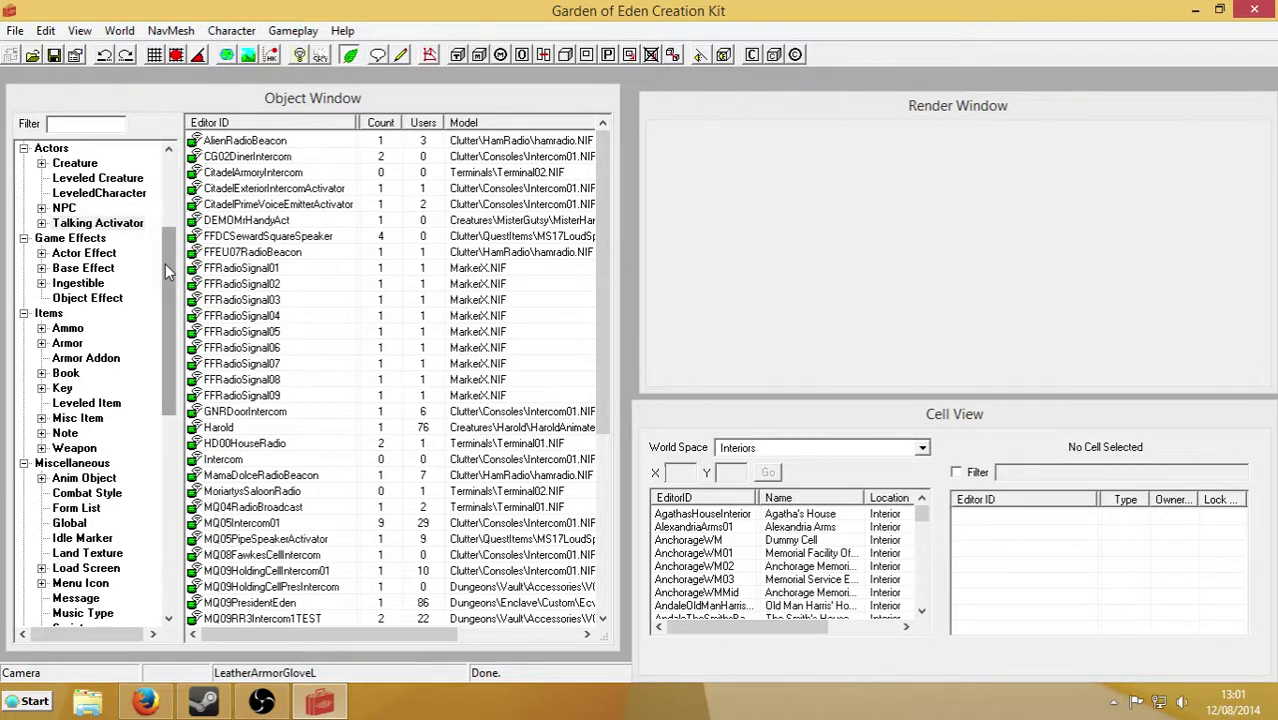
# Create a new voice type with the ID MyRadioVoice in the Voice Type list.
pyautogui.moveTo(165, 264); pyautogui.dragTo(165, 190)
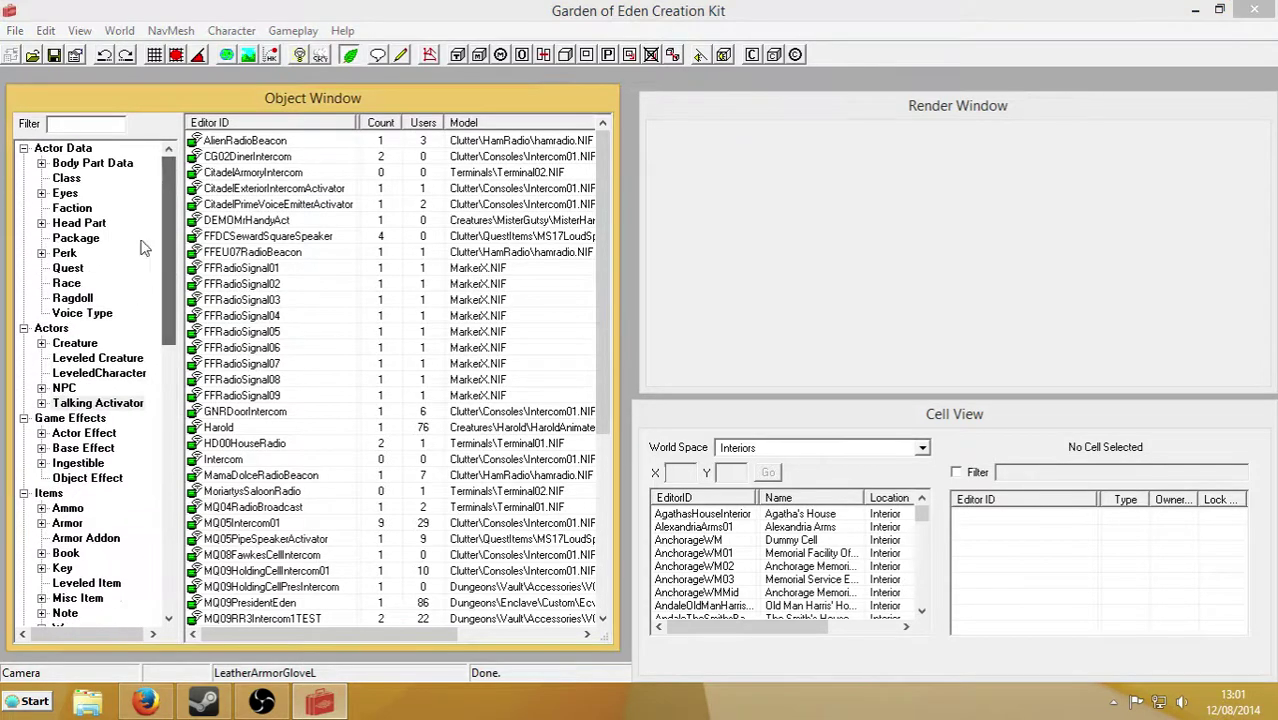
pyautogui.click(84, 313)
pyautogui.rightClick(290, 290)
pyautogui.click(349, 302)
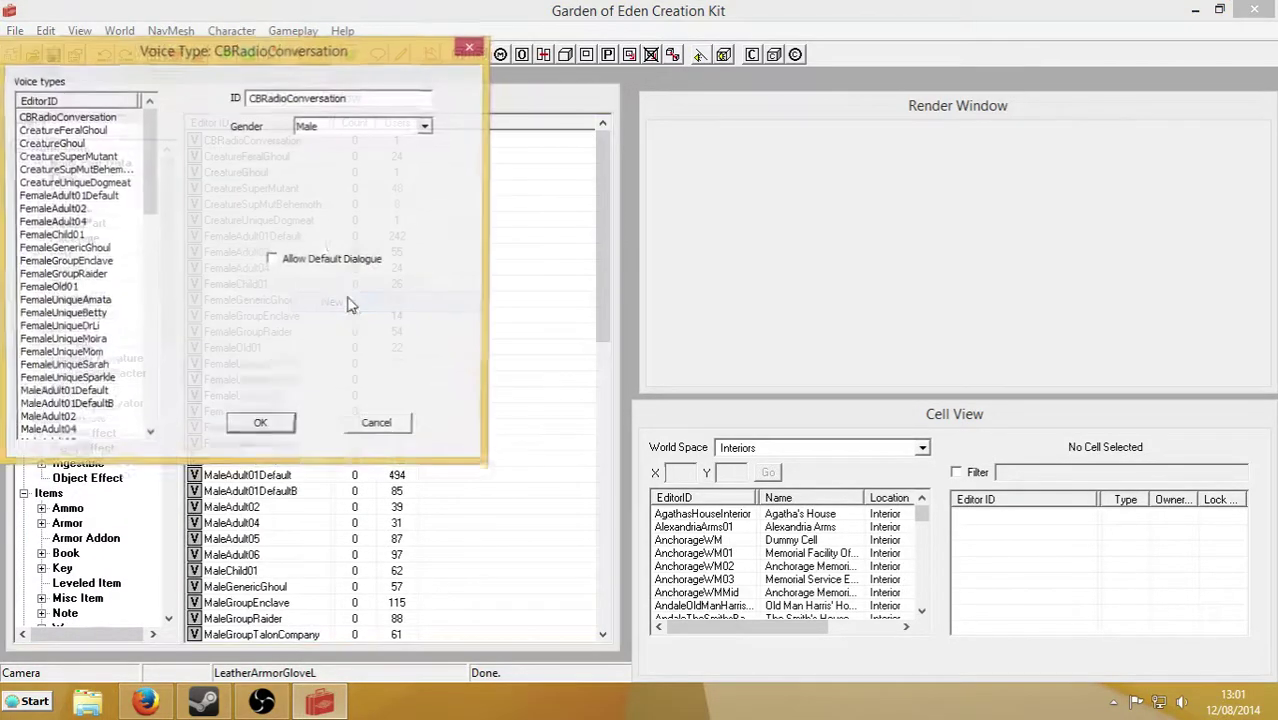
pyautogui.rightClick(100, 197)
pyautogui.click(108, 207)
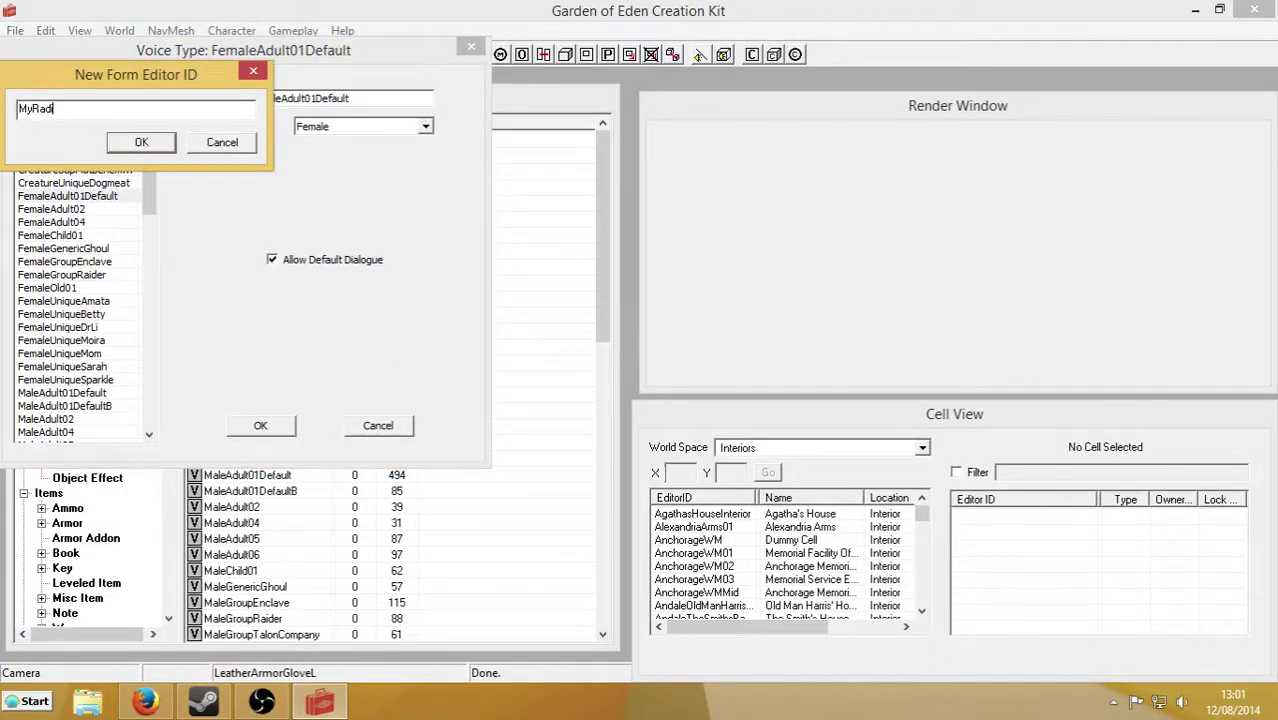
pyautogui.click(135, 145)
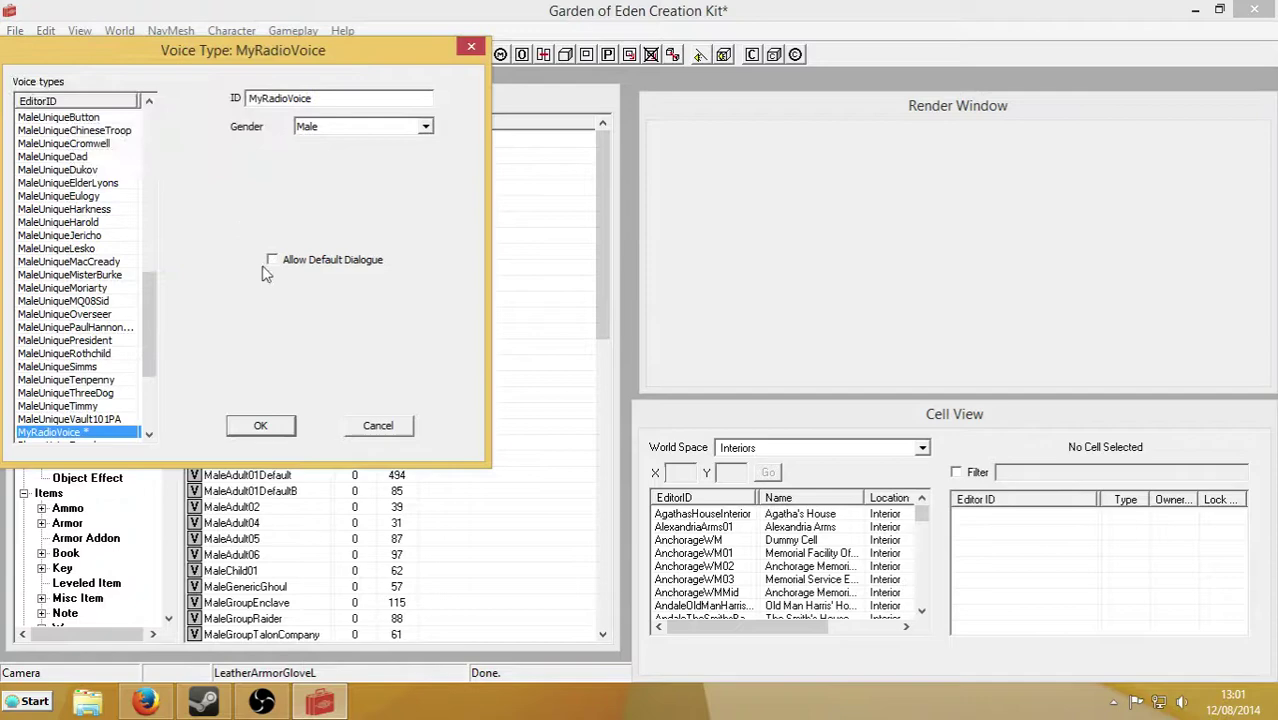
pyautogui.click(268, 425)
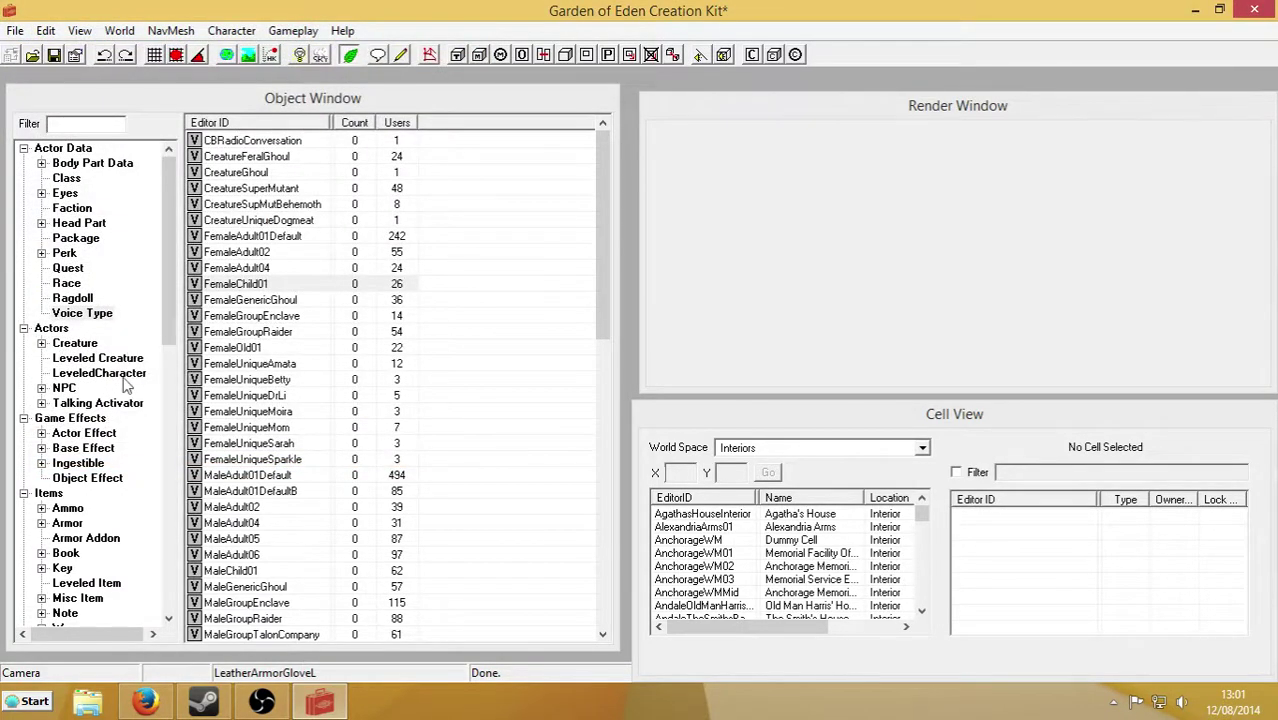
# Copy FFRadioSignal01 into a new talking activator with ID MyRadio and name 'My Radio'.
pyautogui.click(106, 405)
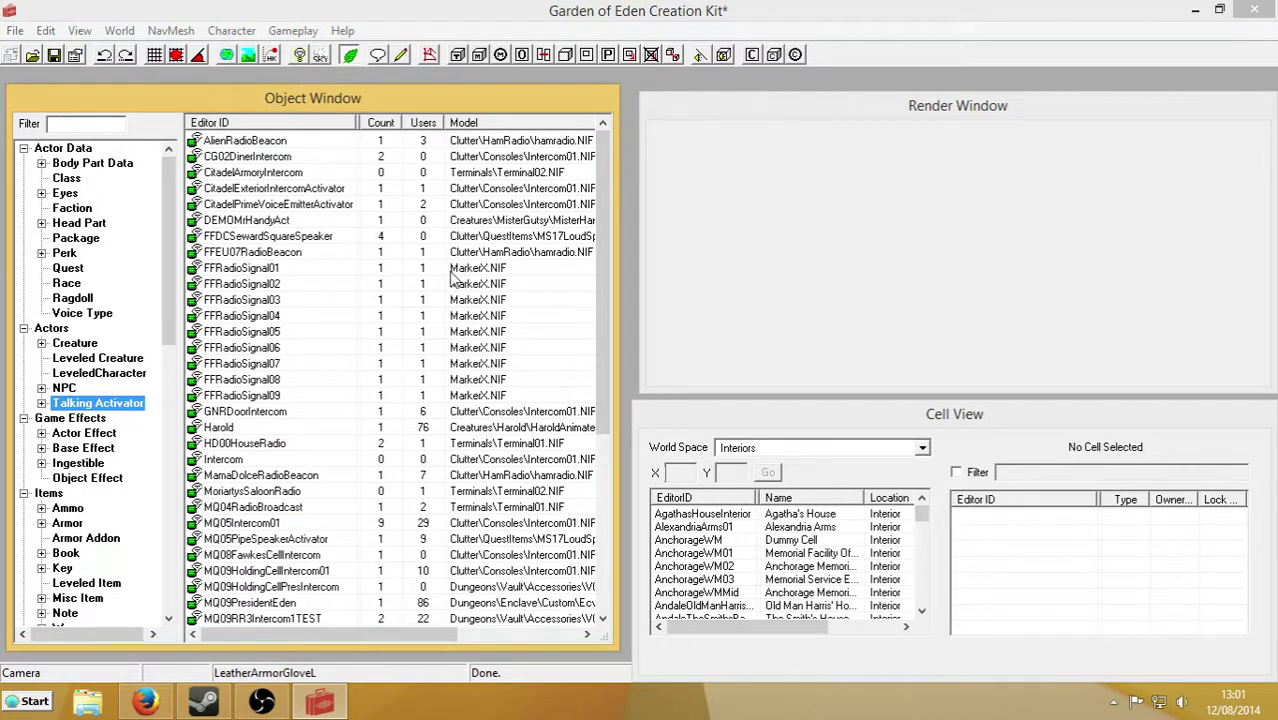
pyautogui.doubleClick(274, 268)
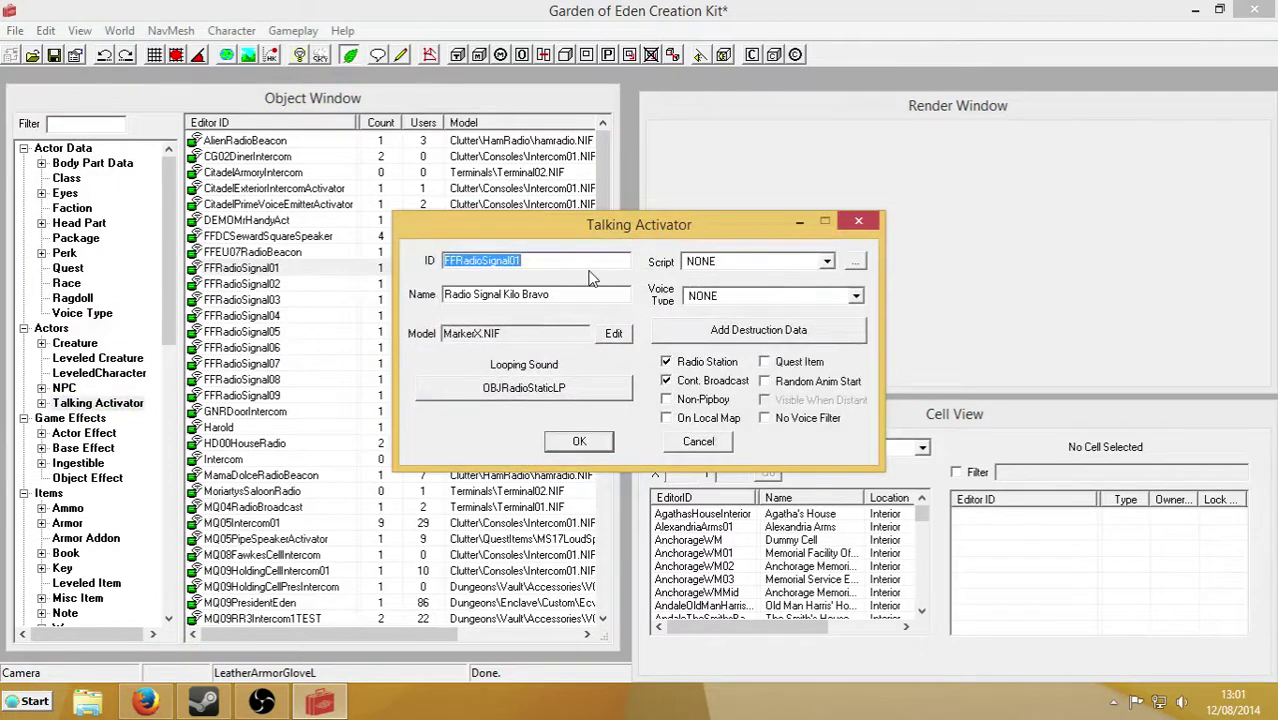
pyautogui.write('MyRadio')
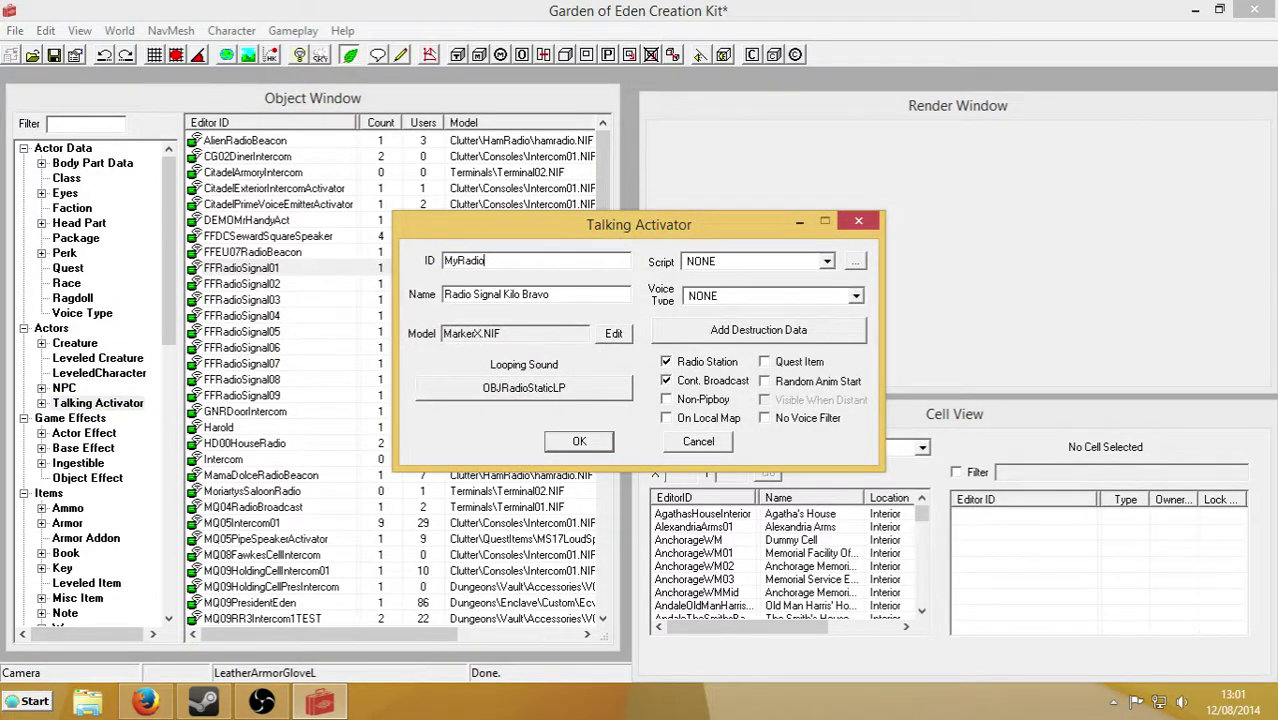
pyautogui.moveTo(570, 300); pyautogui.dragTo(275, 303)
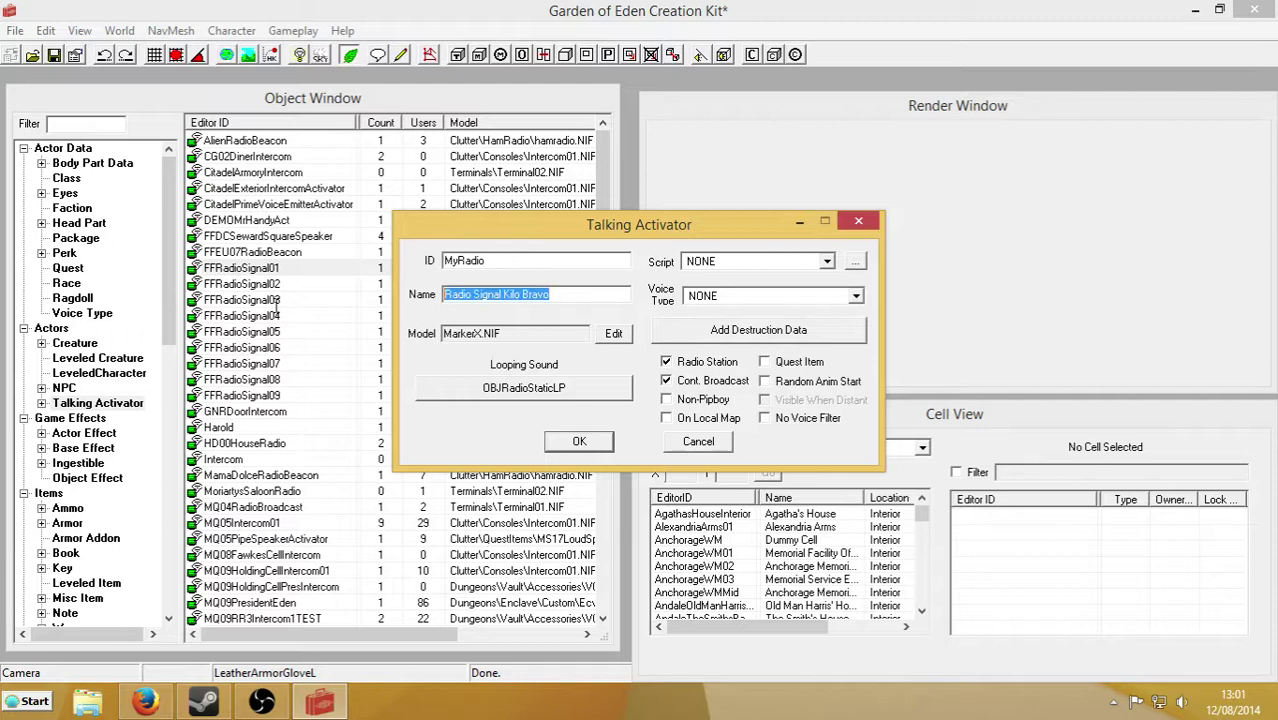
pyautogui.write('My Radio')
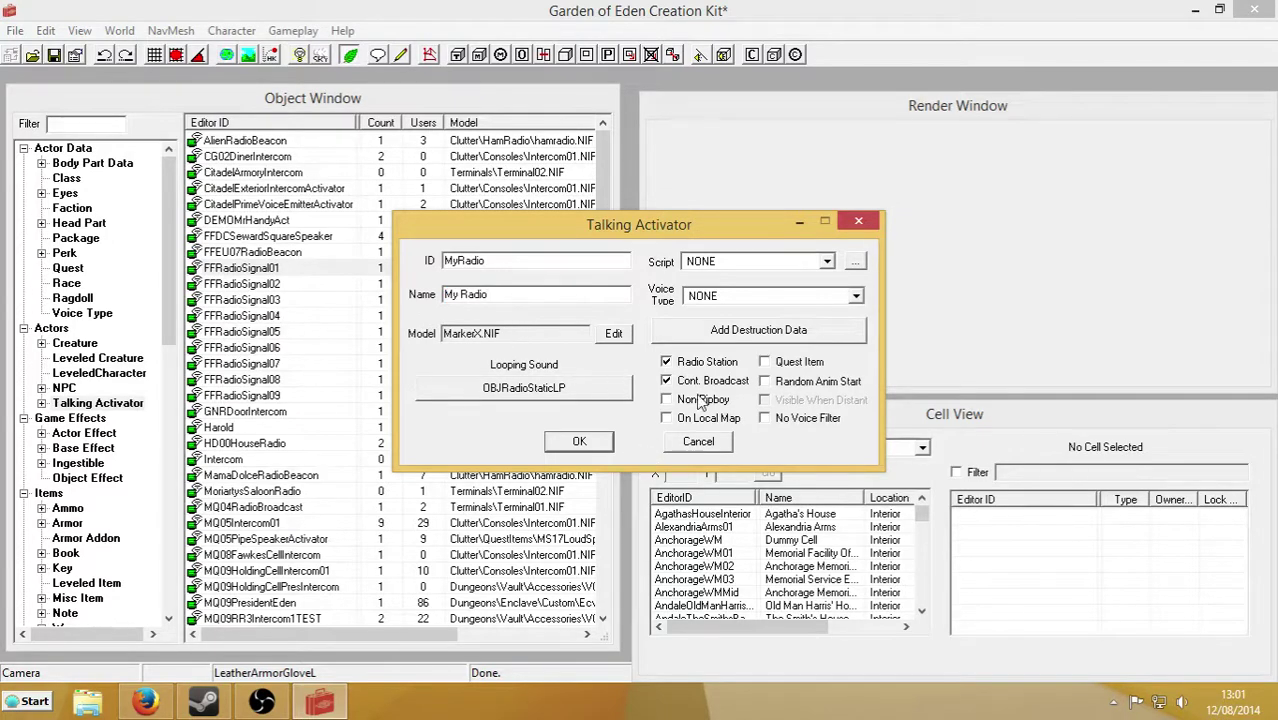
pyautogui.click(577, 441)
pyautogui.click(632, 430)
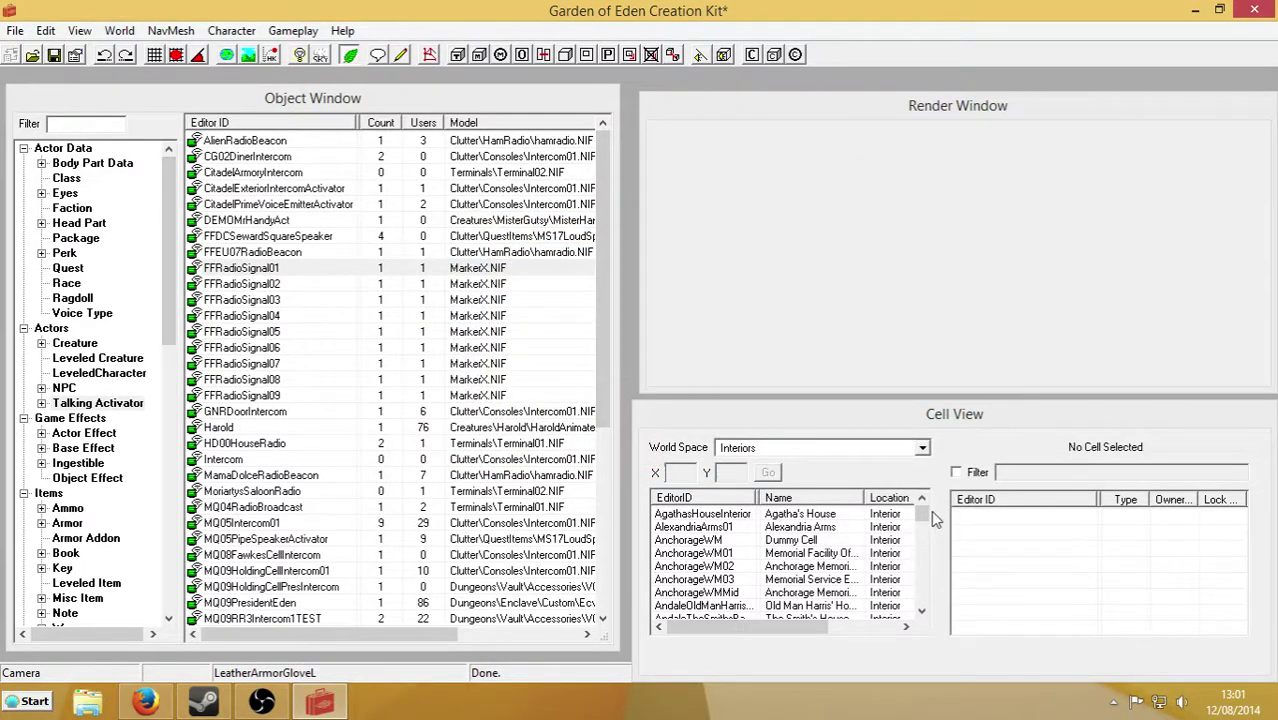
# Choose the Wasteland world space in the Cell View.
pyautogui.click(922, 448)
pyautogui.scroll(-5, 842, 540)
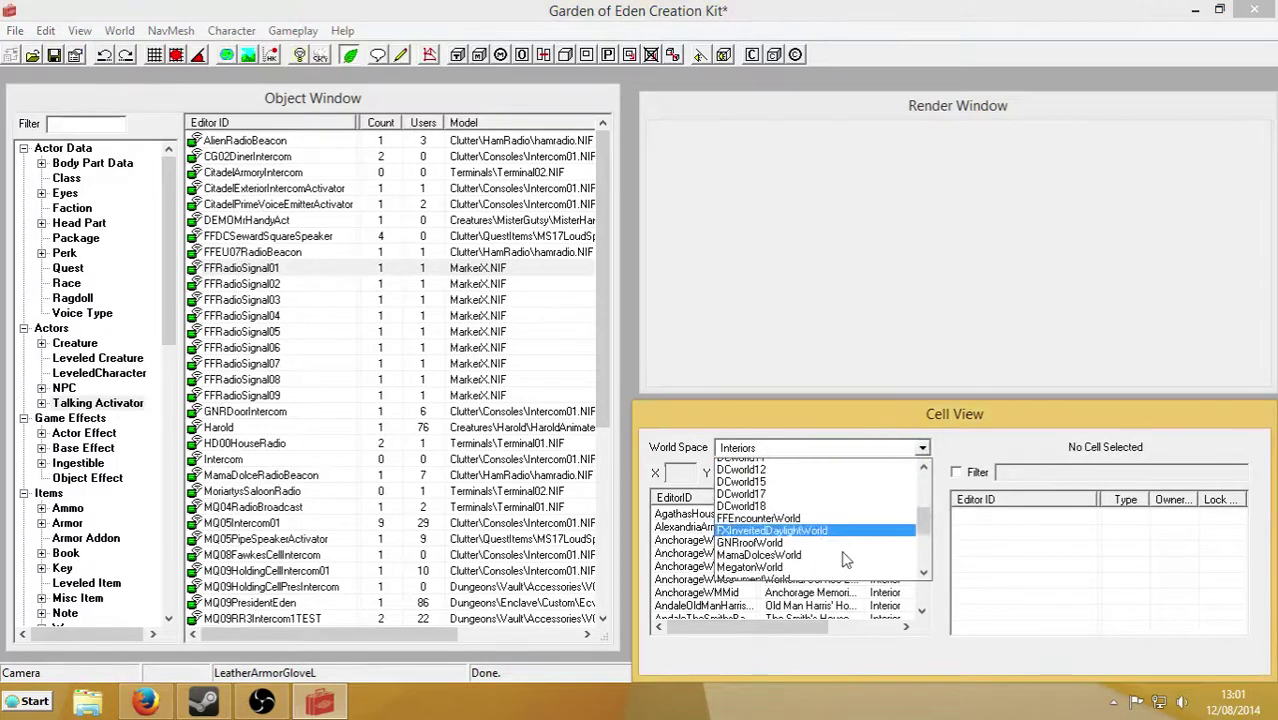
pyautogui.scroll(-2, 845, 567)
pyautogui.click(843, 575)
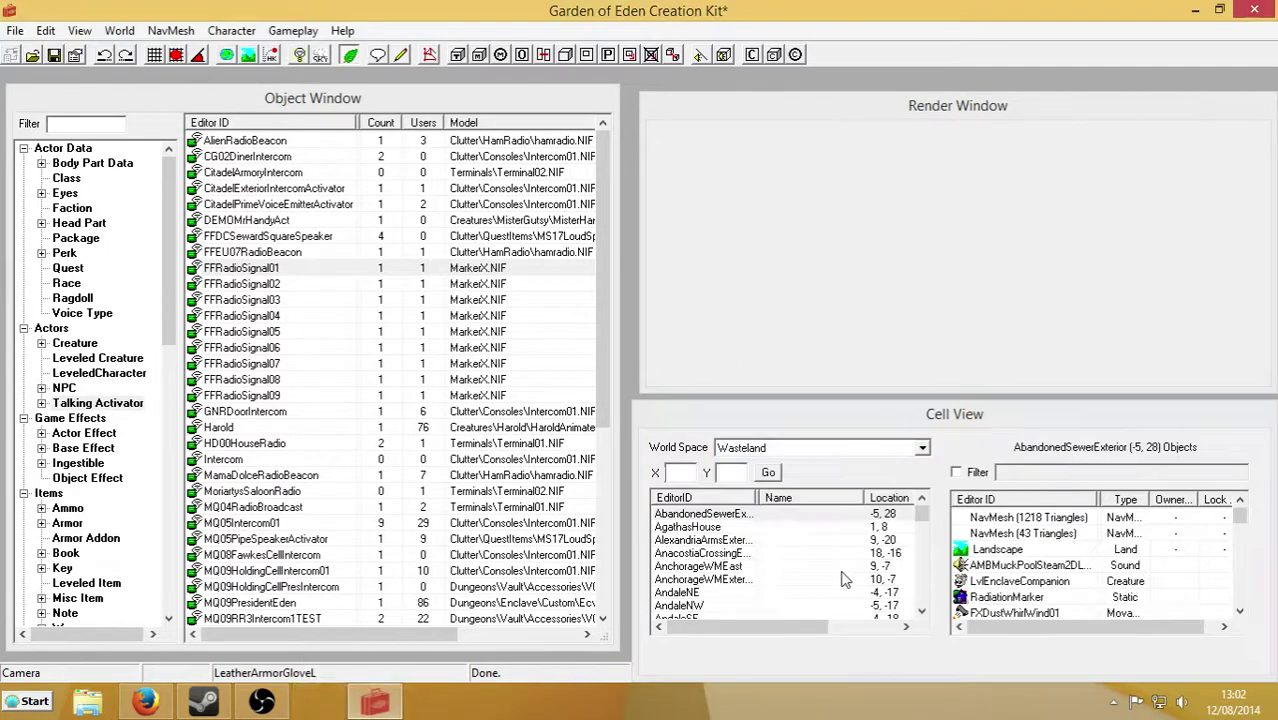
# Create quest MyRadioQuest with priority 55, Start Game Enabled and repeated conversation topics allowed.
pyautogui.click(70, 270)
pyautogui.rightClick(258, 290)
pyautogui.click(273, 300)
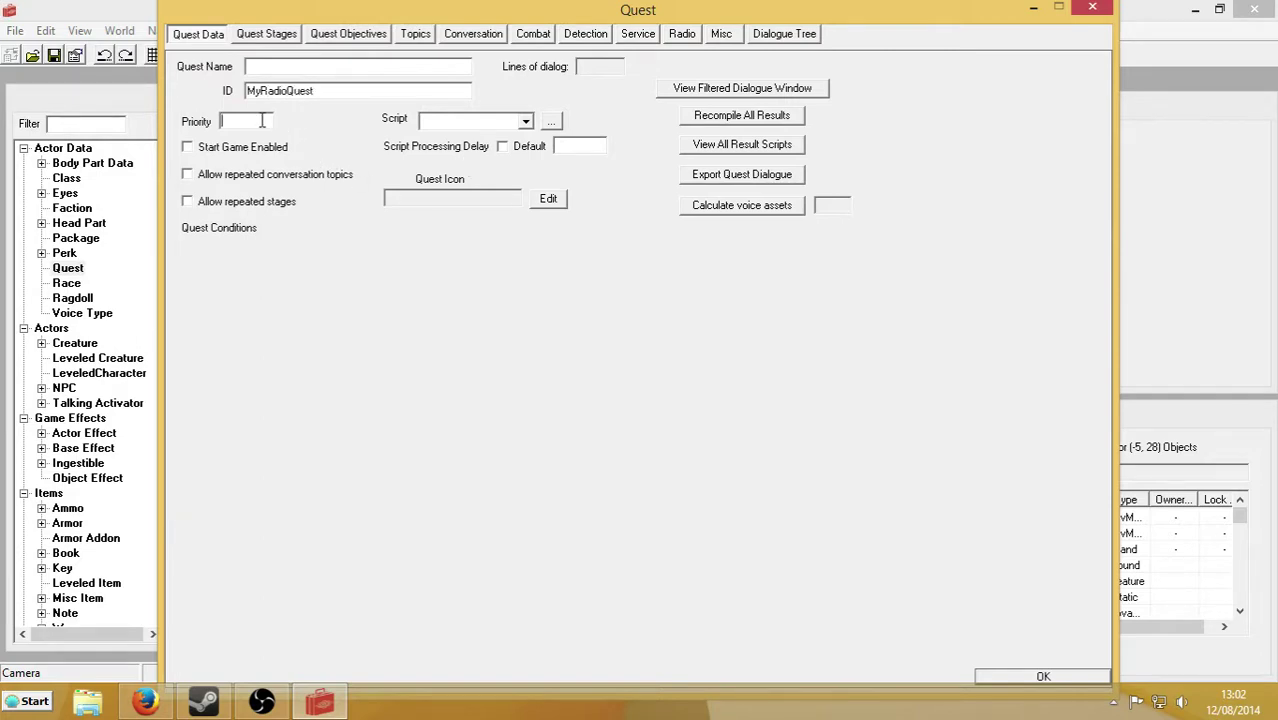
pyautogui.click(188, 147)
pyautogui.click(188, 174)
pyautogui.click(1035, 677)
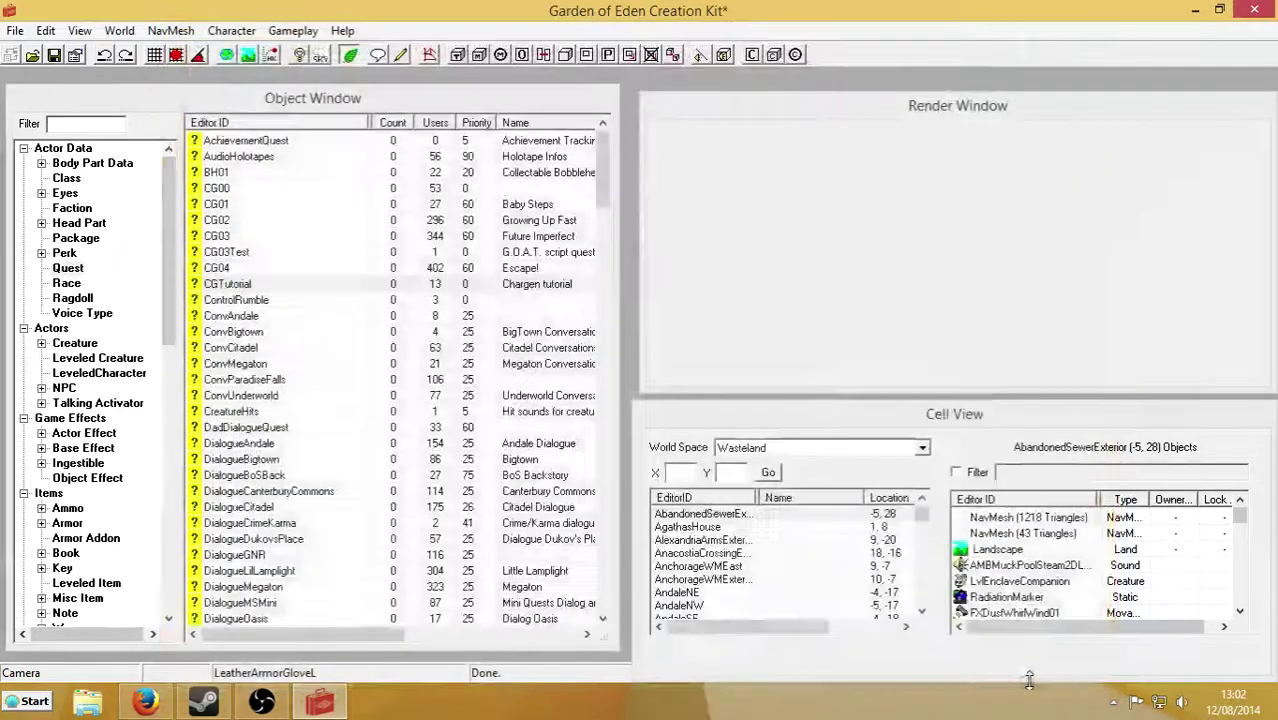
# Filter the quest list by 'rad' and reopen MyRadioQuest.
pyautogui.click(83, 123)
pyautogui.write('radio')
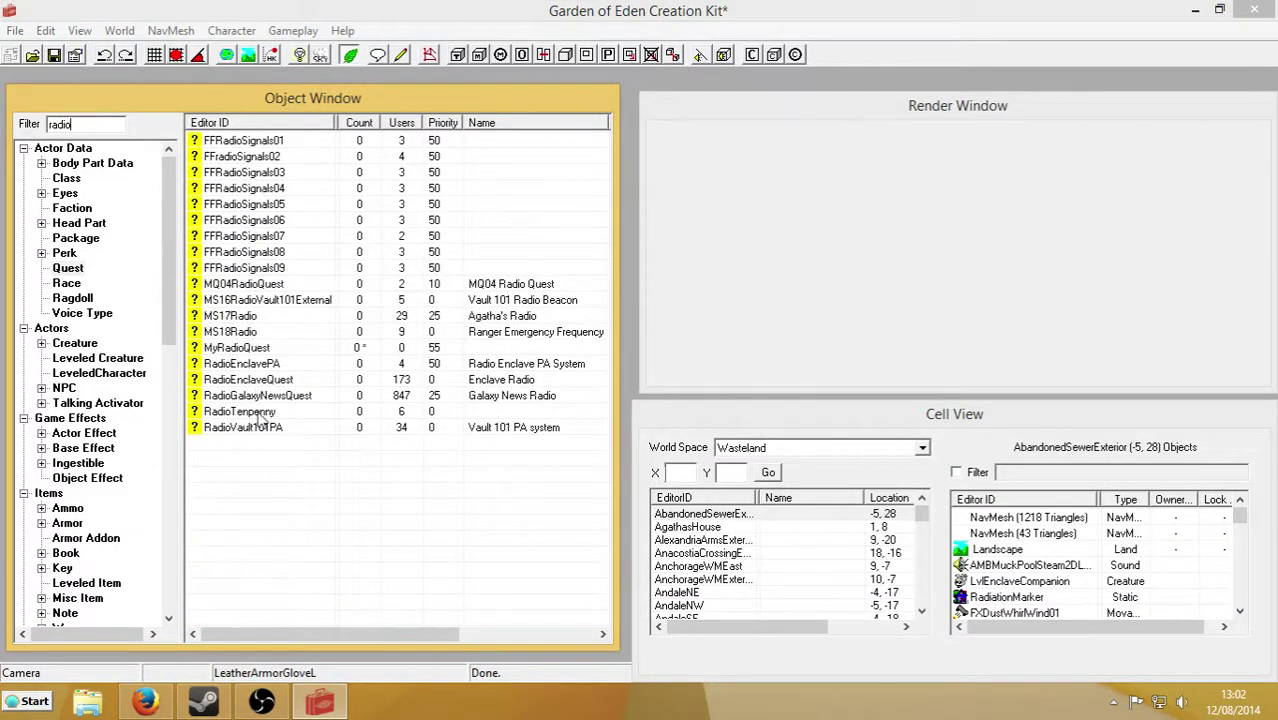
pyautogui.doubleClick(250, 348)
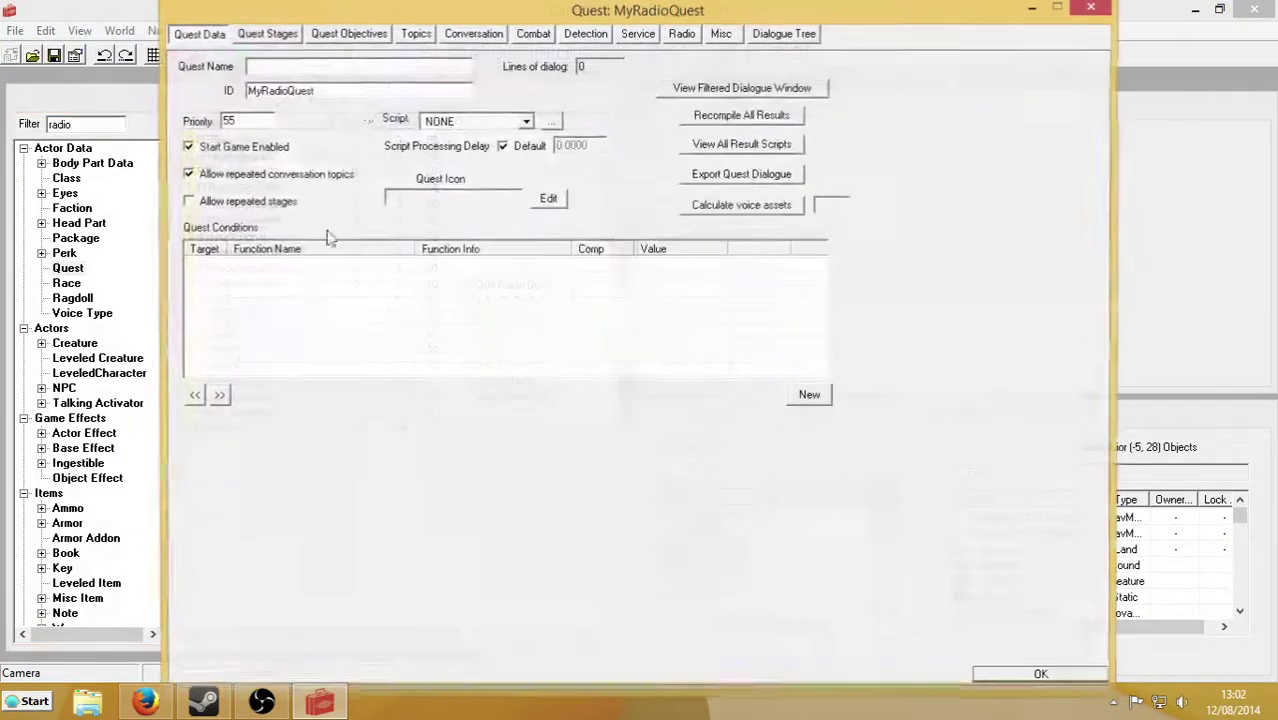
# Add the RadioHello topic to the quest's radio dialogue.
pyautogui.click(682, 34)
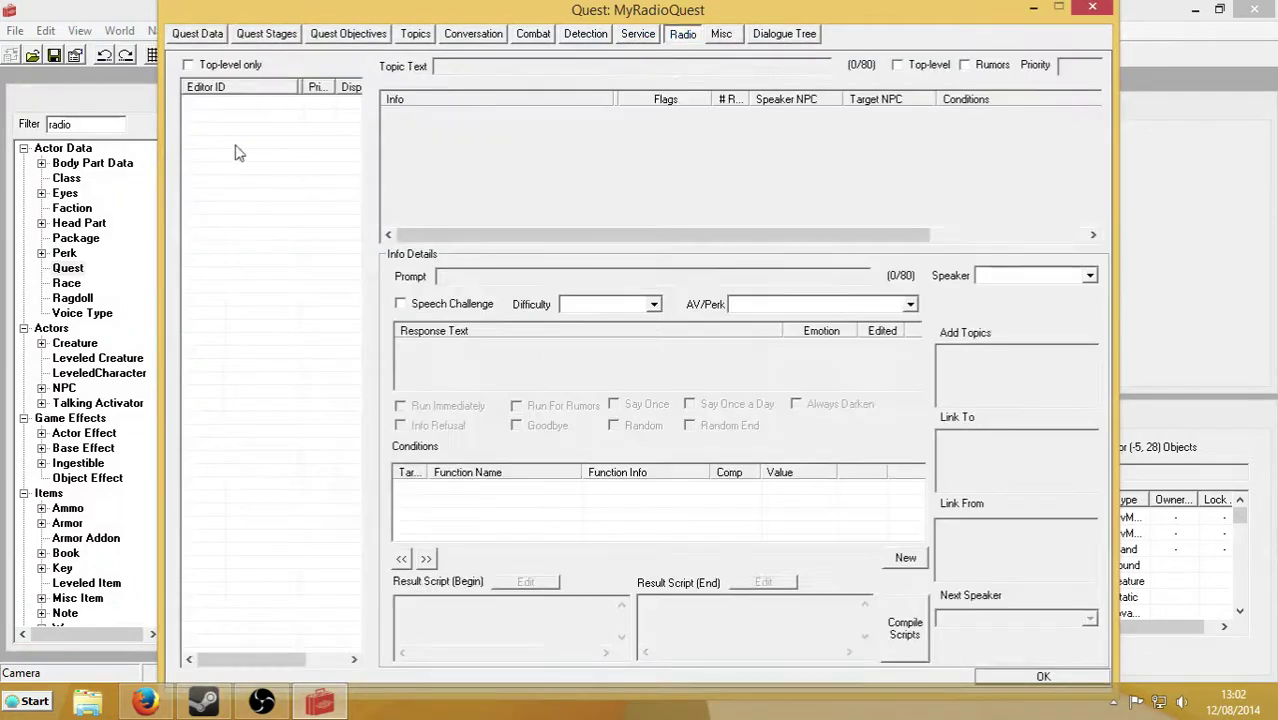
pyautogui.rightClick(234, 152)
pyautogui.click(288, 160)
pyautogui.write('r')
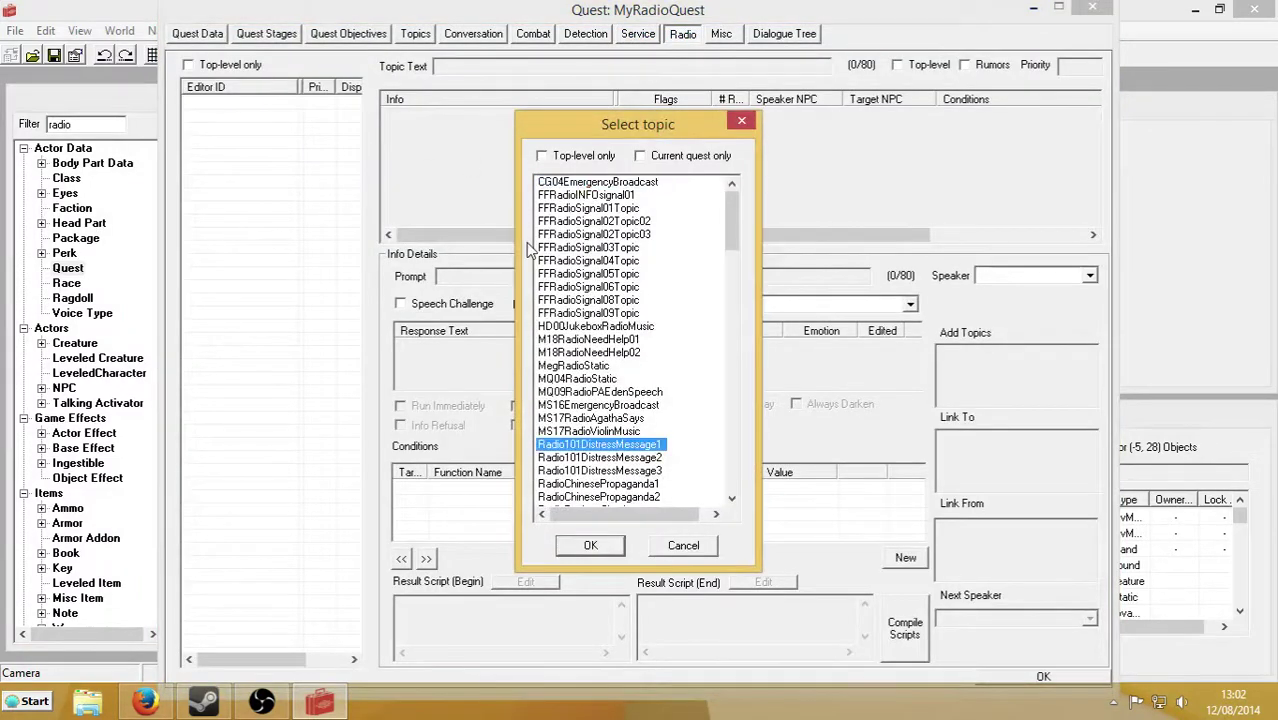
pyautogui.write('adioh')
pyautogui.click(590, 545)
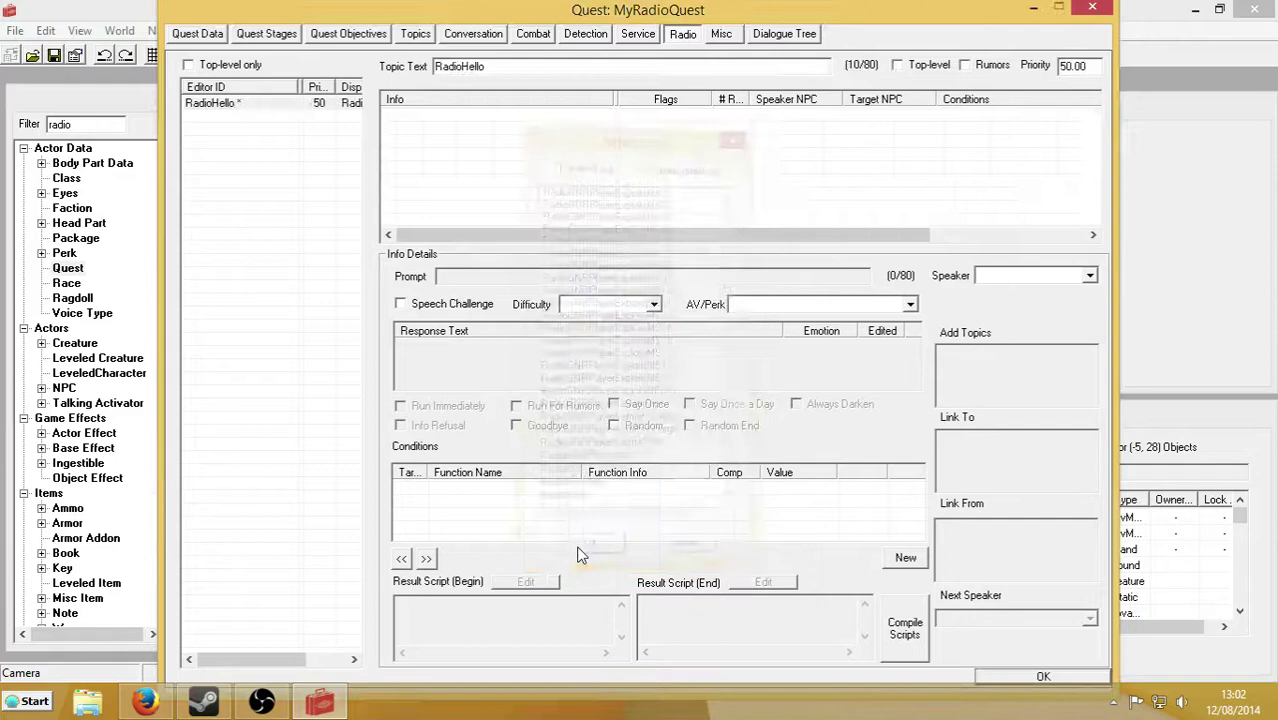
# Give RadioHello the response line 'This is my radio'.
pyautogui.rightClick(452, 134)
pyautogui.click(495, 146)
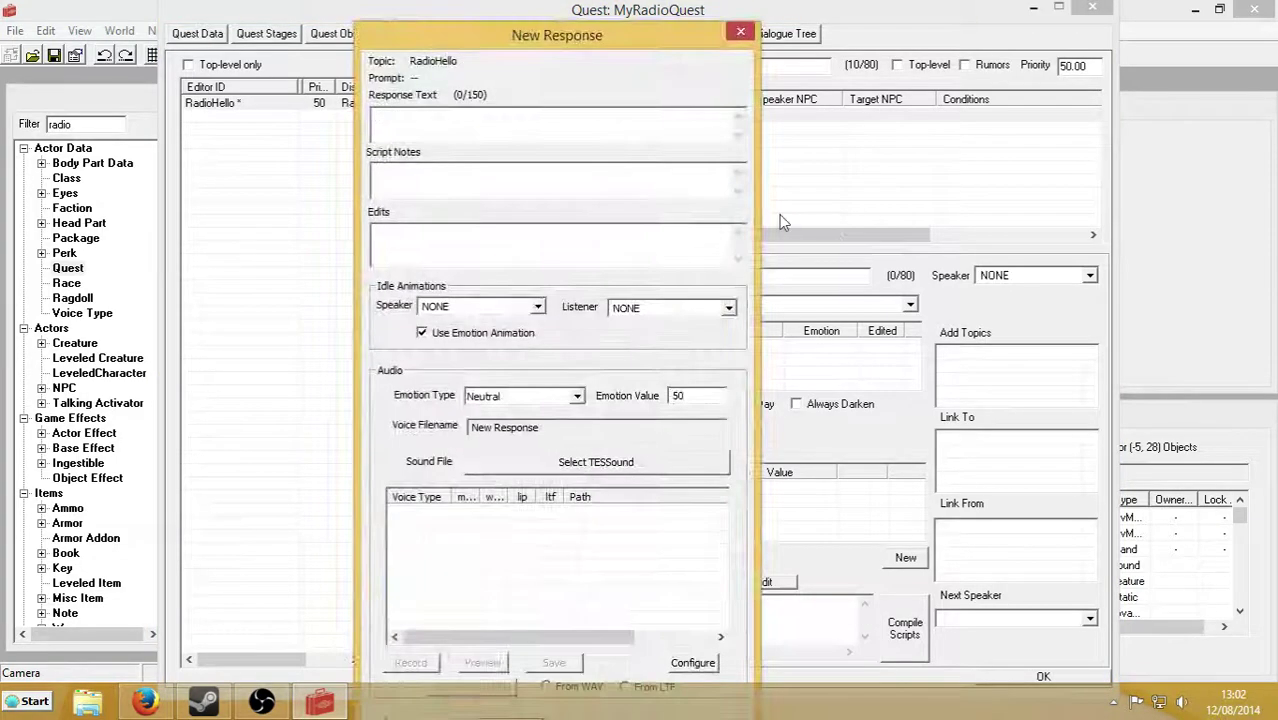
pyautogui.write('This is my r')
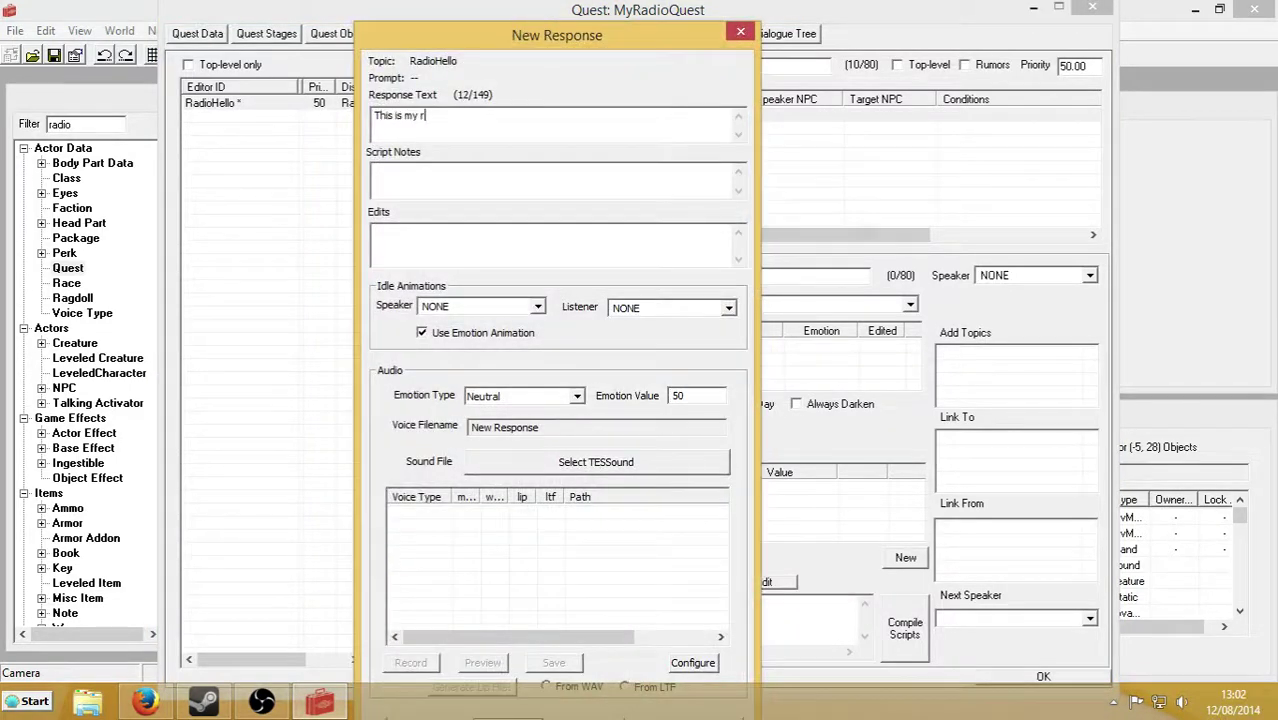
pyautogui.write('adio')
pyautogui.press('Return')
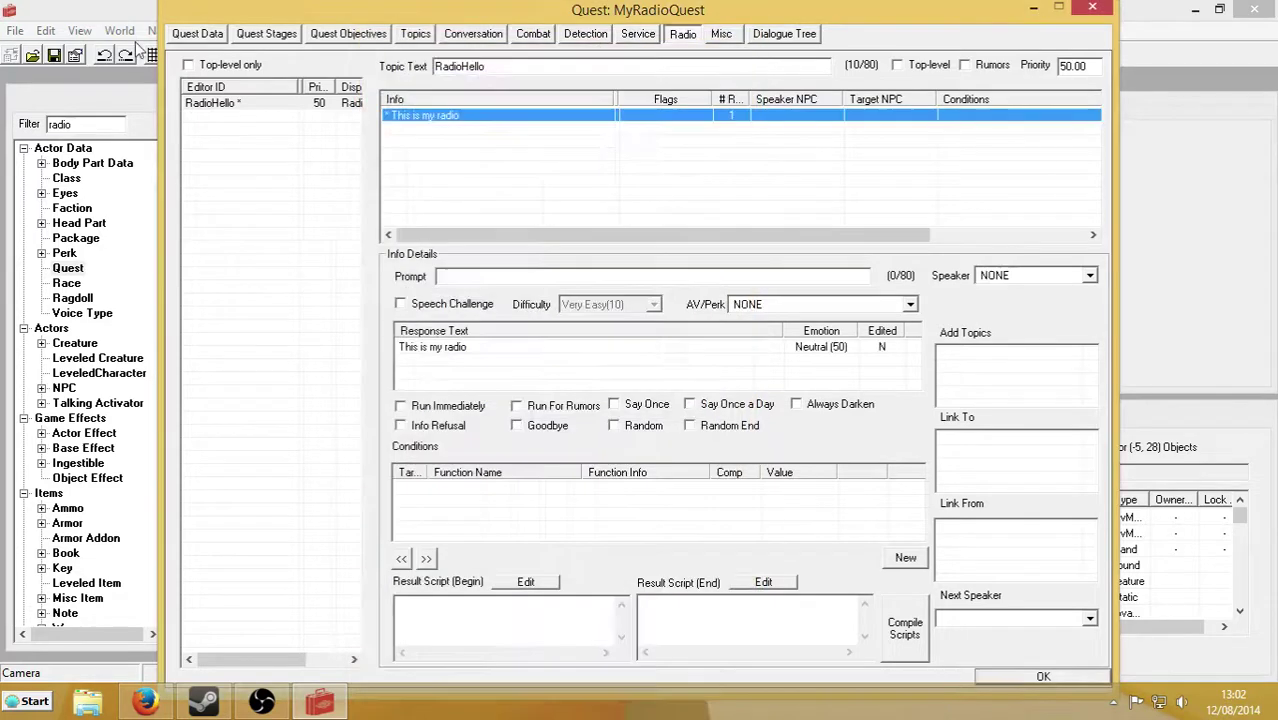
# Add a GetIsID condition for the MyRadio talking activator to the quest, then return to Radio topics.
pyautogui.click(197, 35)
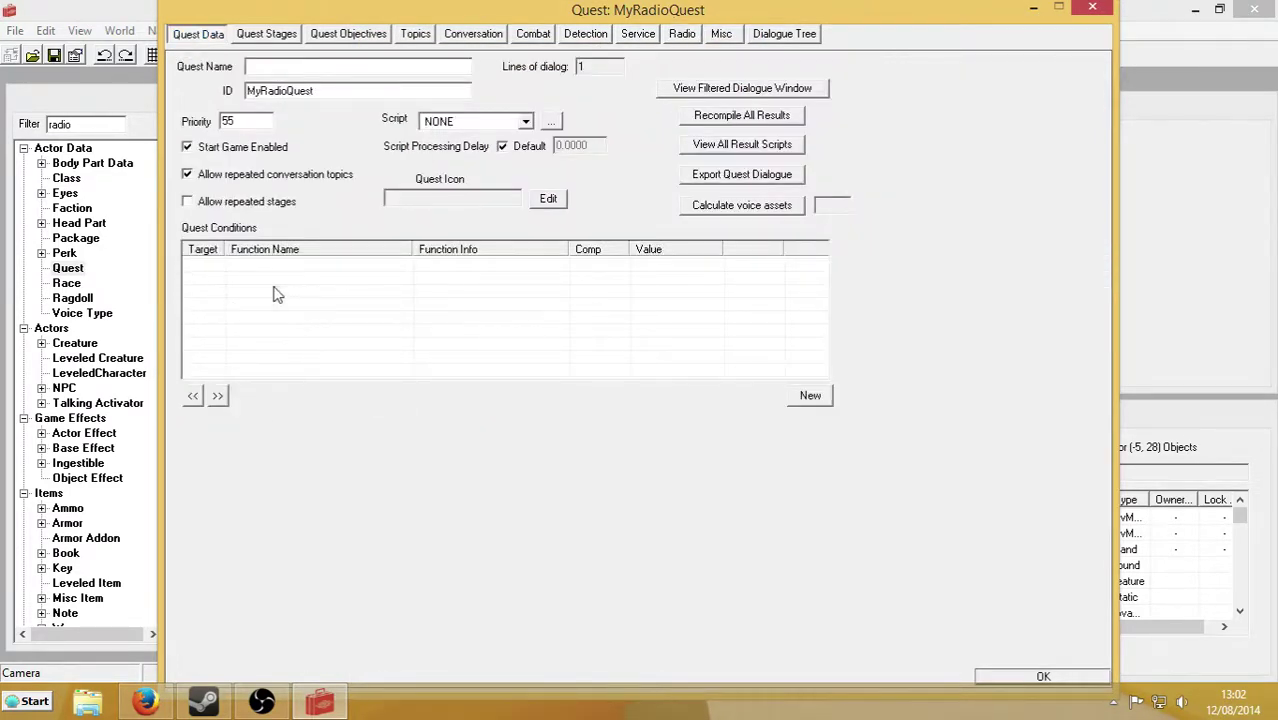
pyautogui.rightClick(274, 288)
pyautogui.click(325, 300)
pyautogui.click(440, 369)
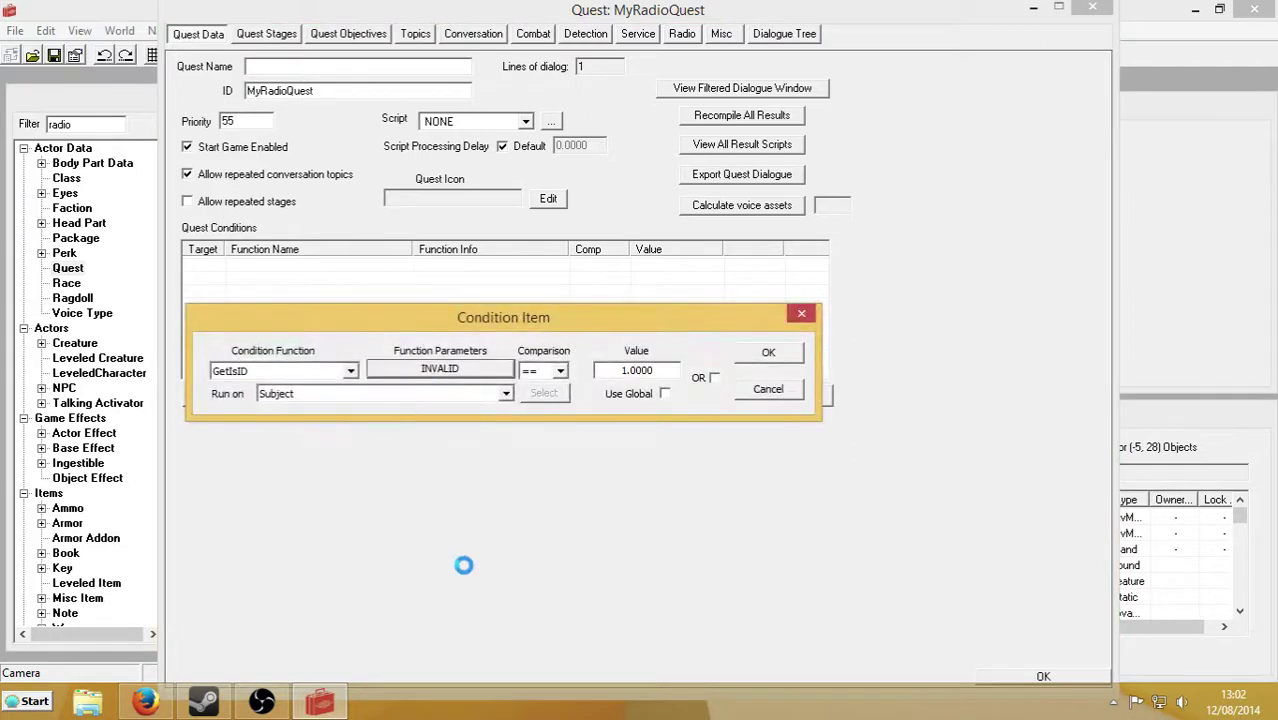
pyautogui.write('MyRadio')
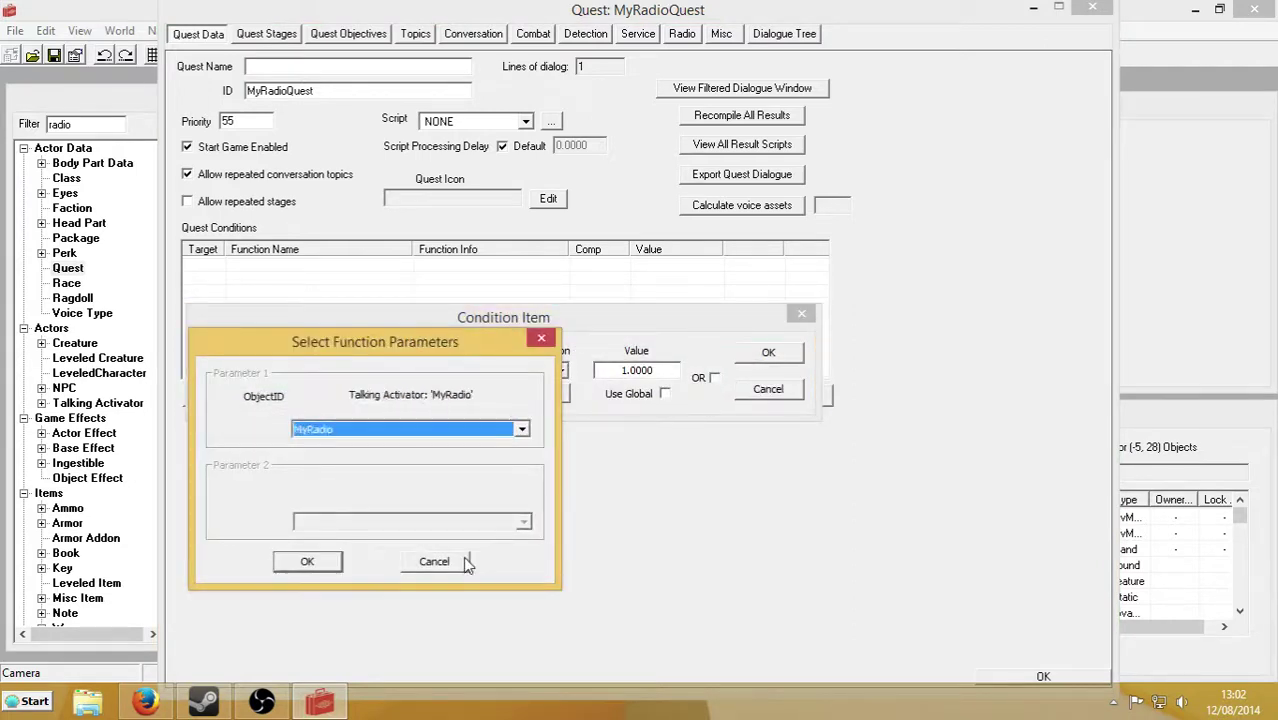
pyautogui.click(307, 561)
pyautogui.click(766, 356)
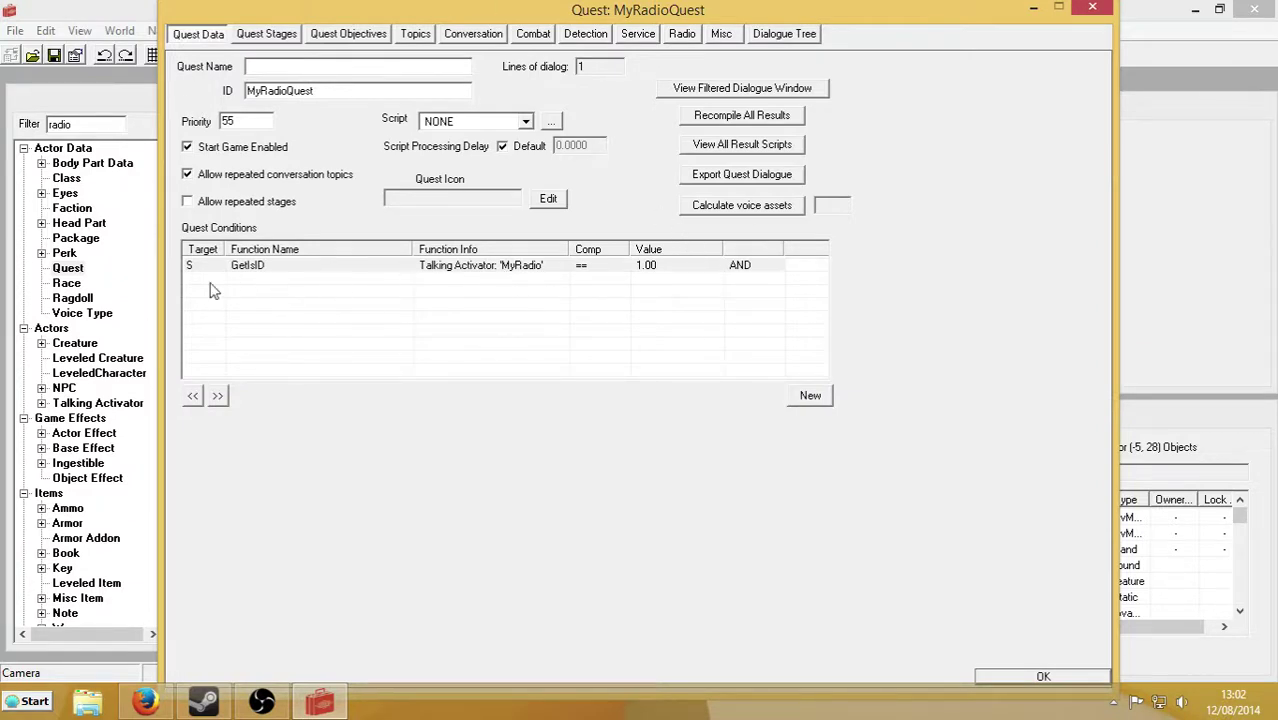
pyautogui.click(684, 36)
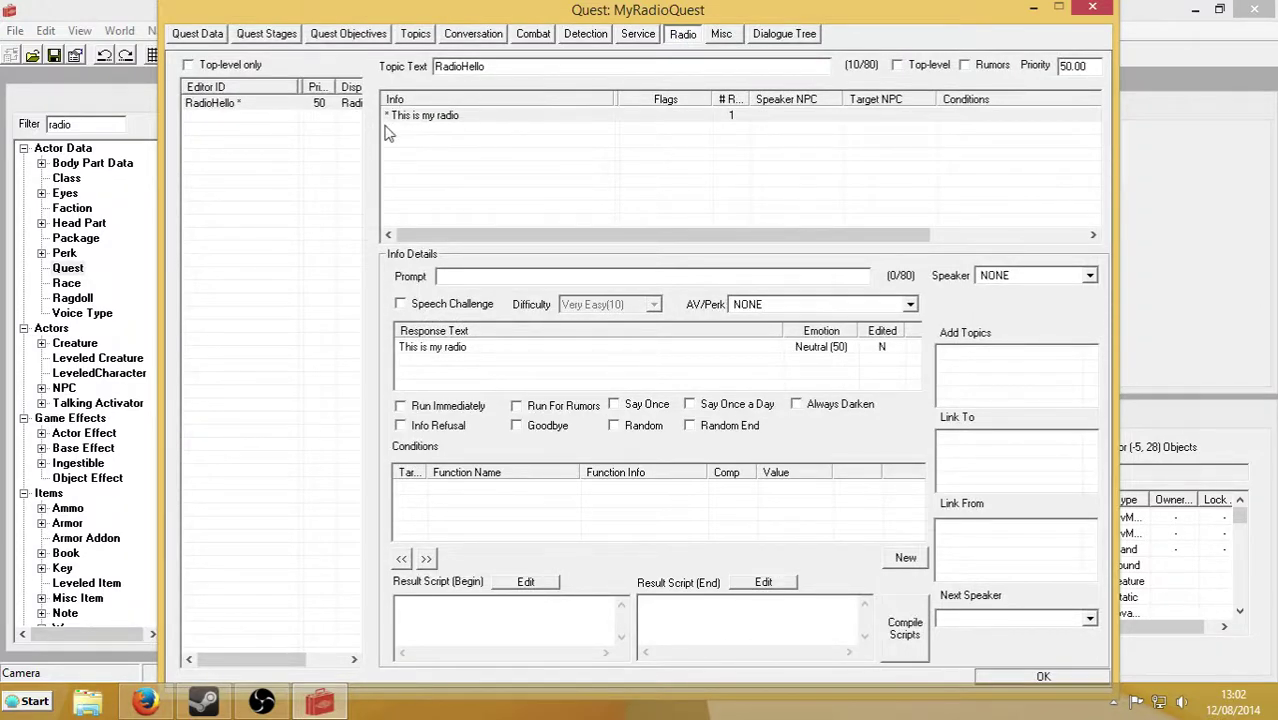
# Create a new topic named RadioTop2 and add it to the quest's radio topics.
pyautogui.rightClick(222, 148)
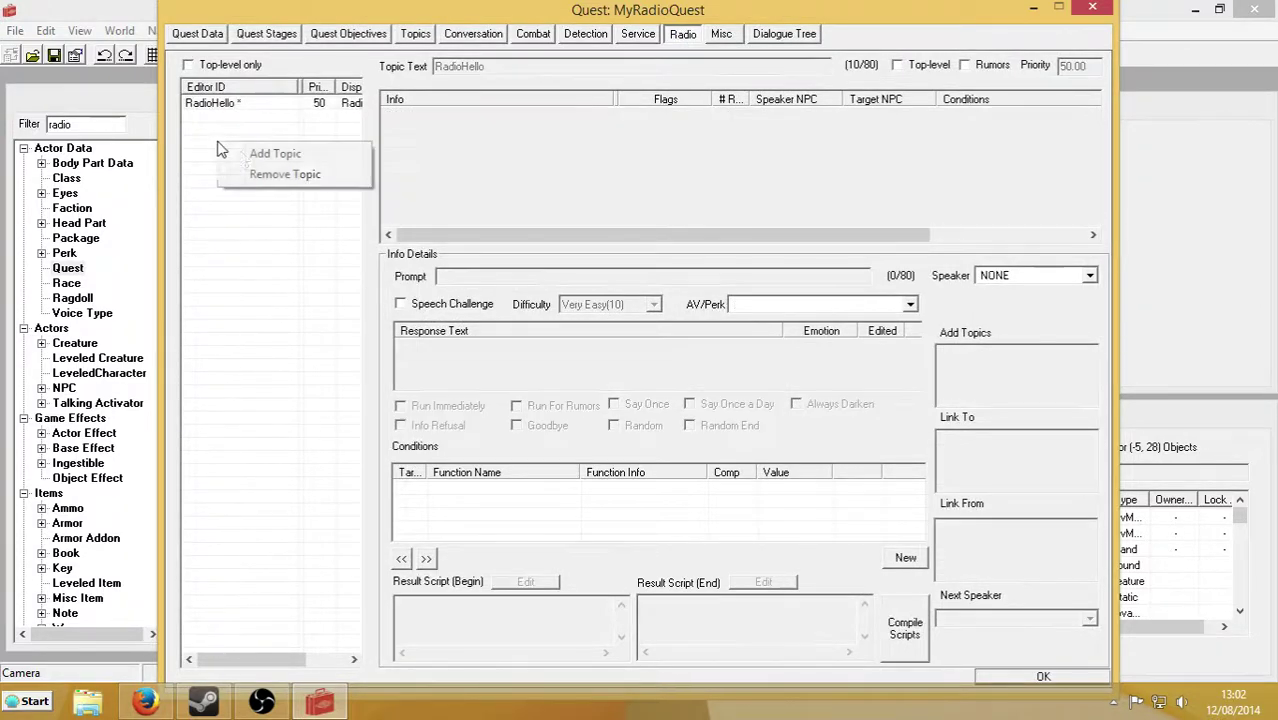
pyautogui.click(262, 156)
pyautogui.rightClick(588, 262)
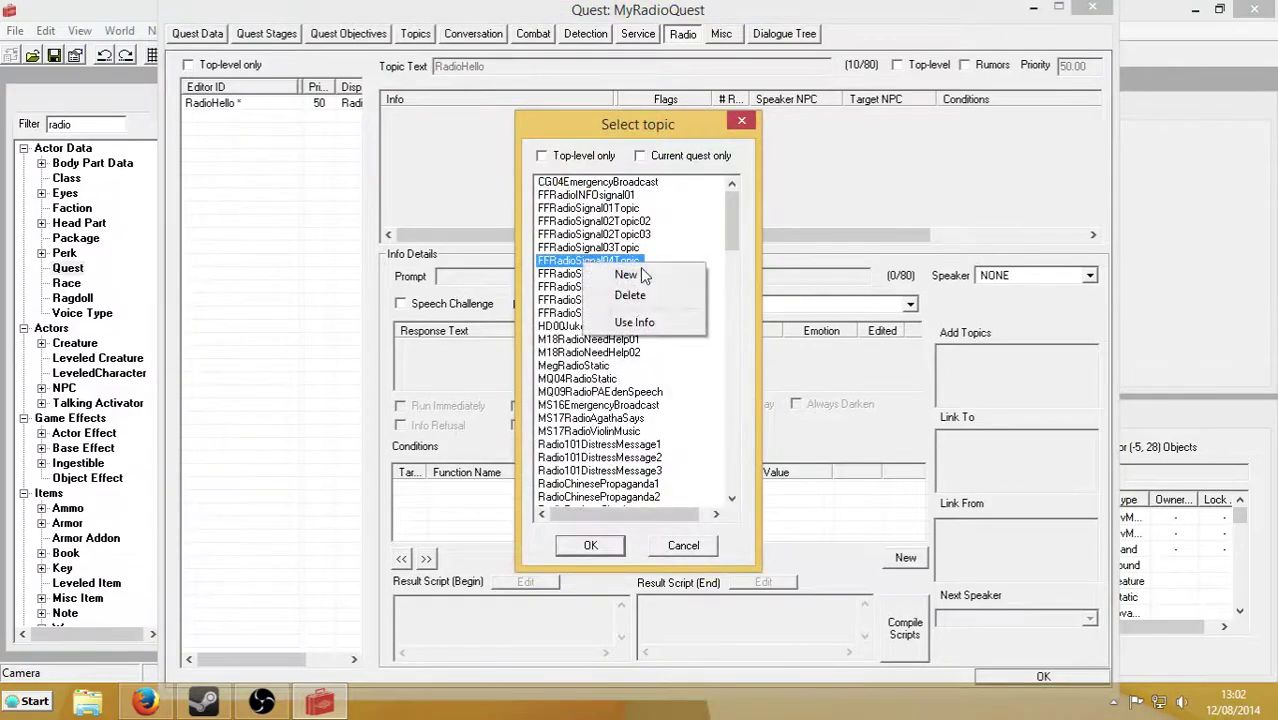
pyautogui.click(638, 272)
pyautogui.write('Rad')
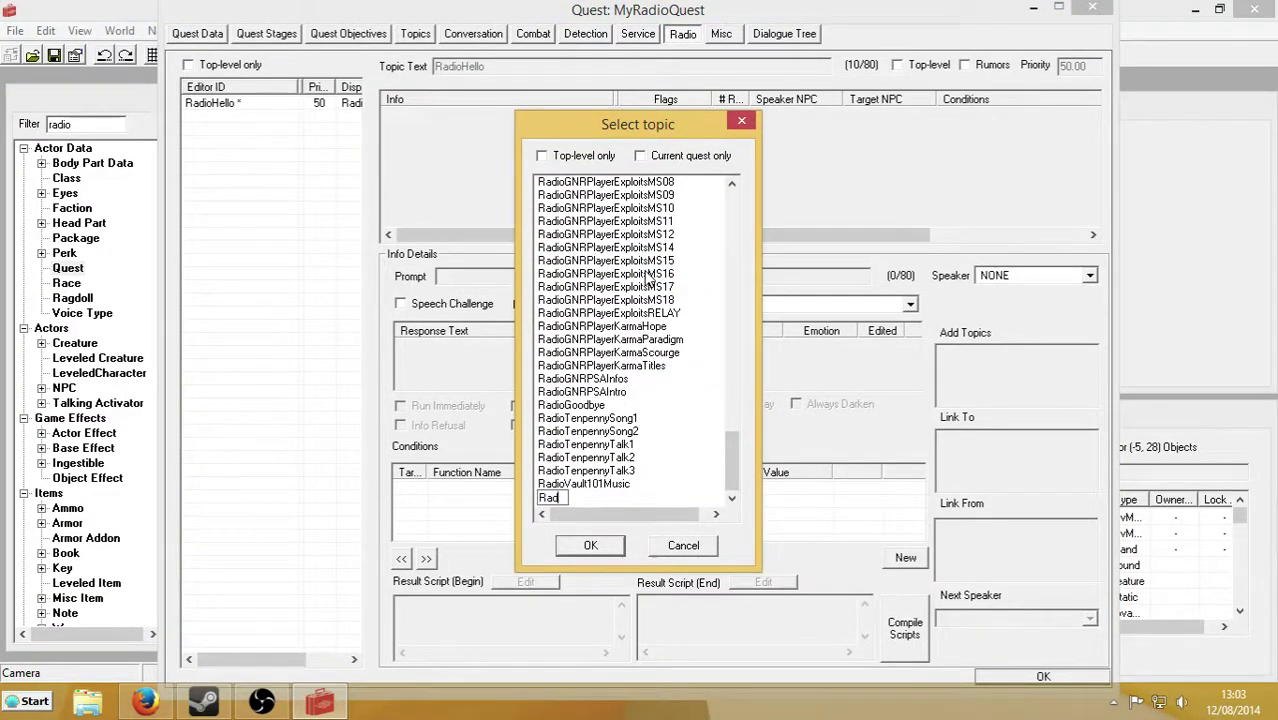
pyautogui.write('ioTop2')
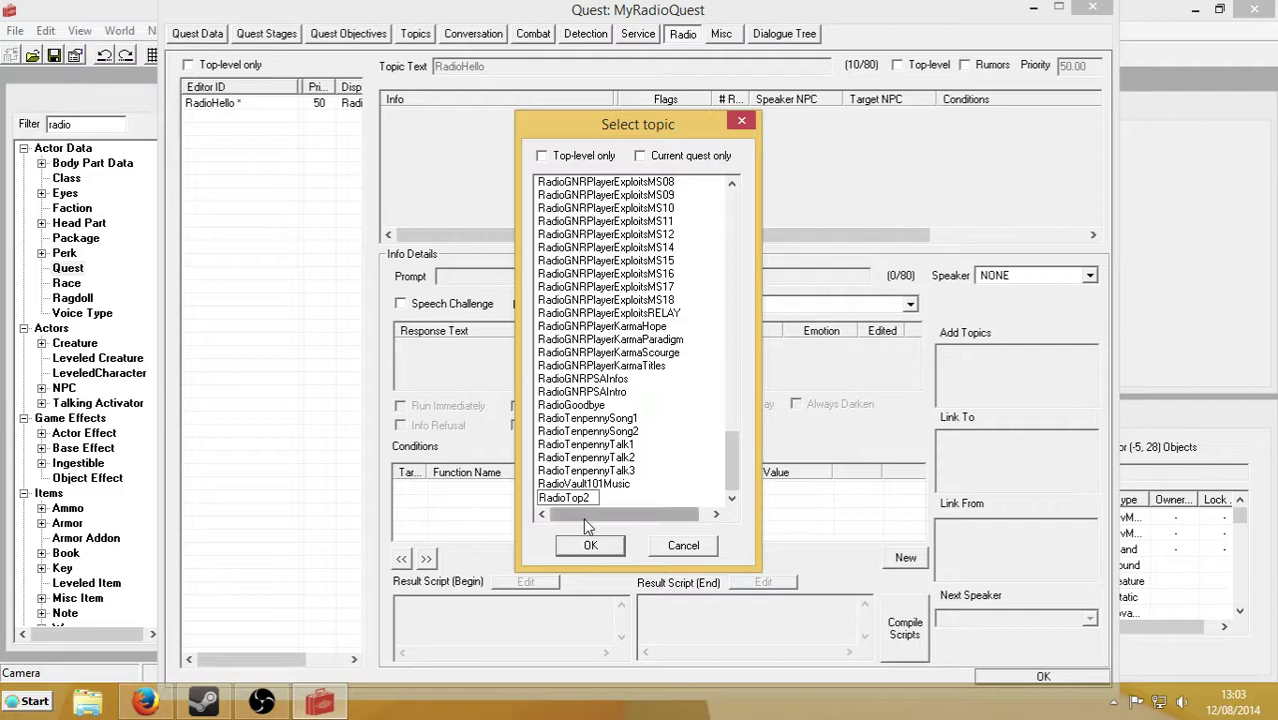
pyautogui.press('Return')
pyautogui.click(590, 545)
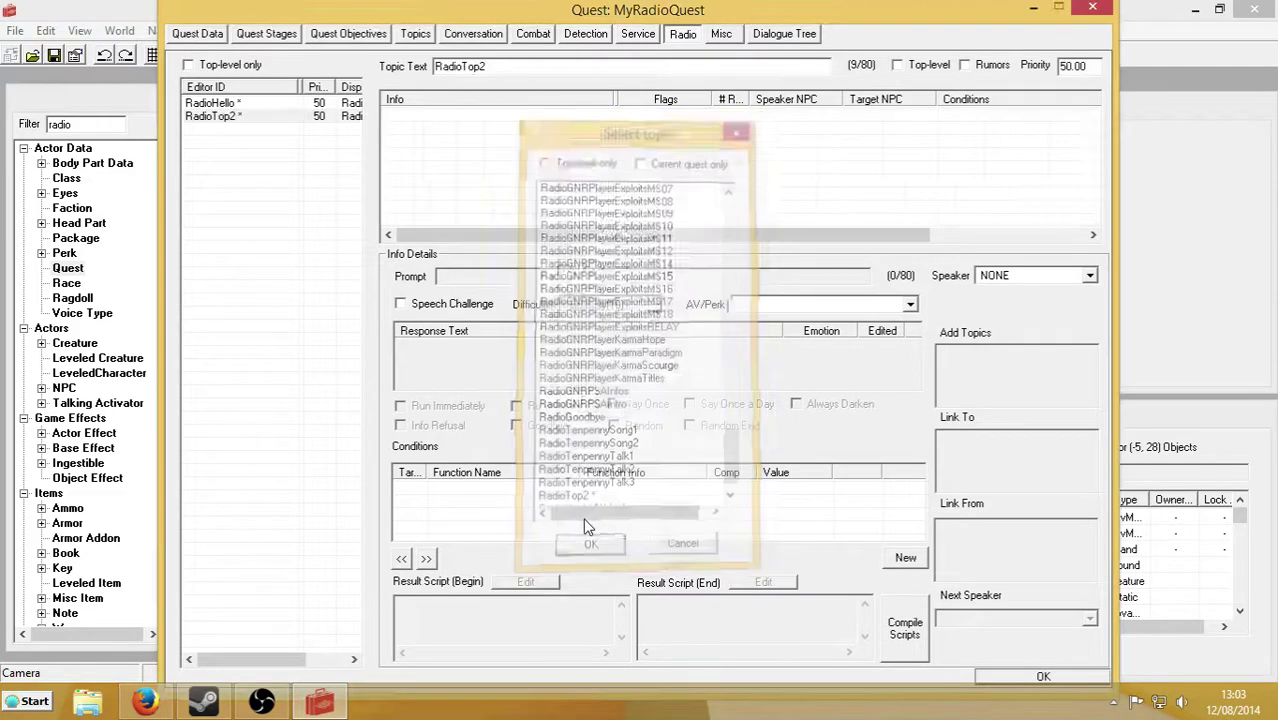
# Add RadioTop2 to RadioHello's Link To topics.
pyautogui.click(209, 104)
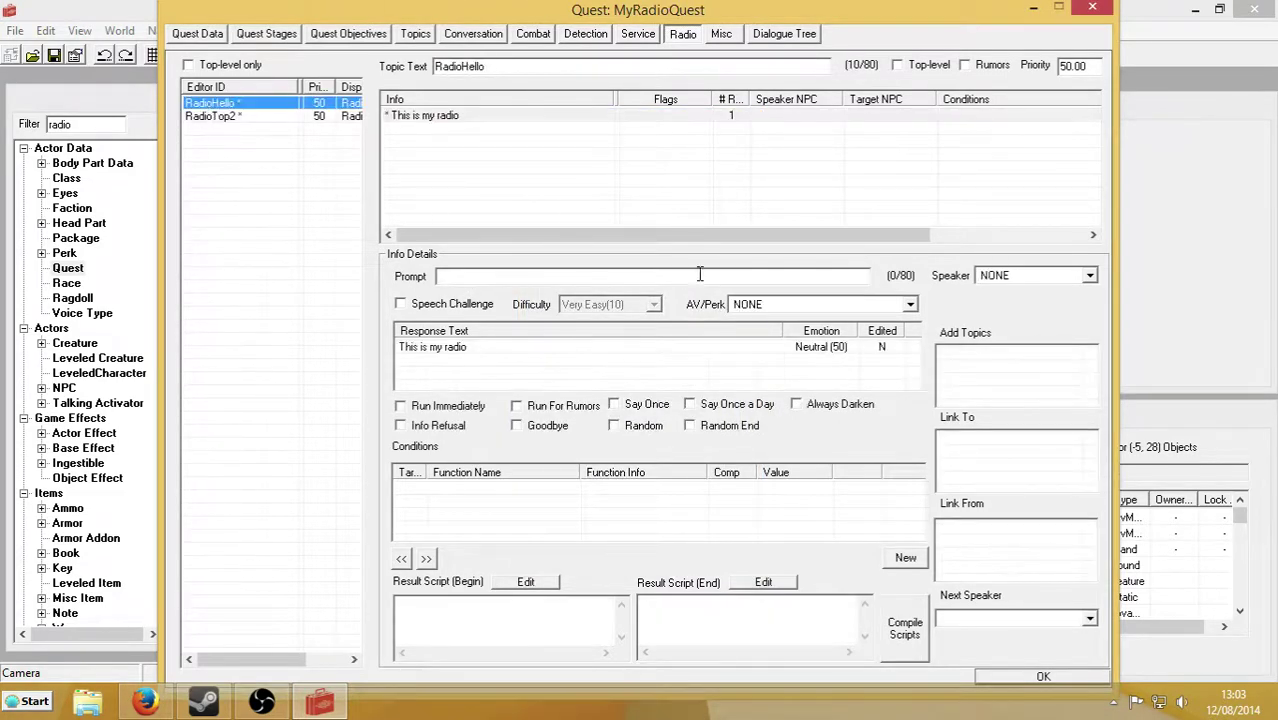
pyautogui.rightClick(982, 447)
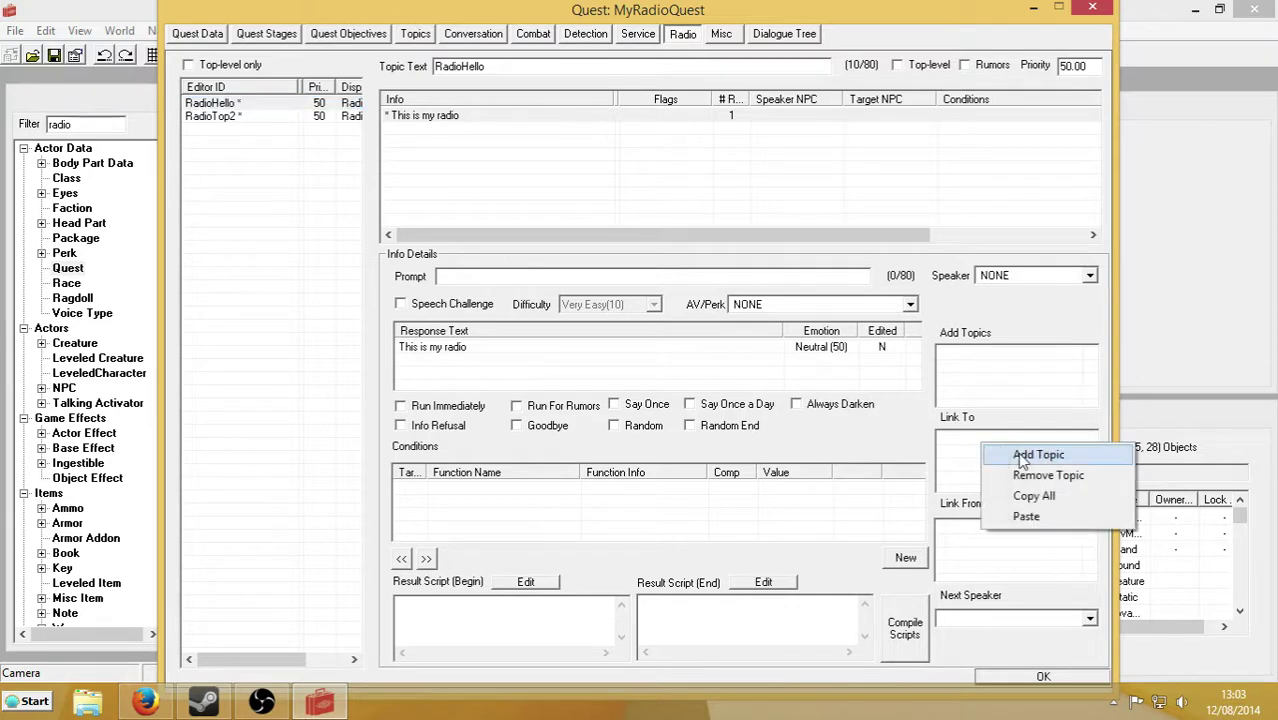
pyautogui.click(1022, 460)
pyautogui.write('r')
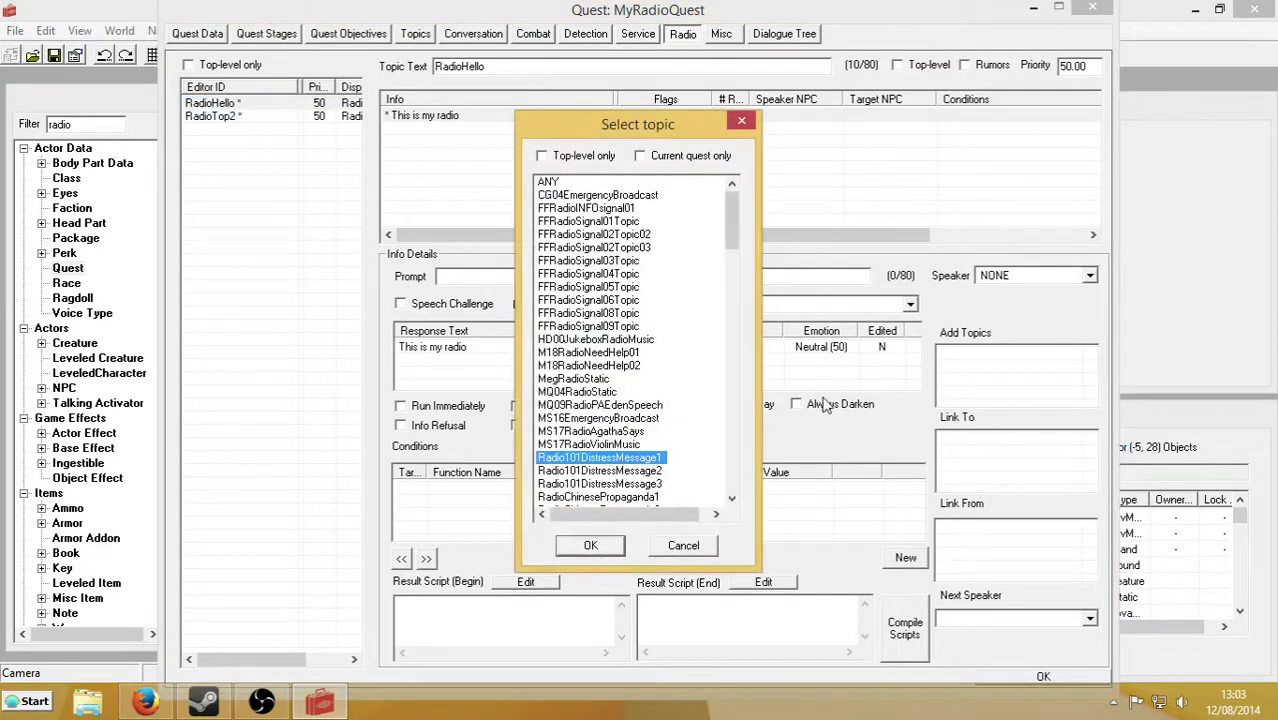
pyautogui.press('Down')
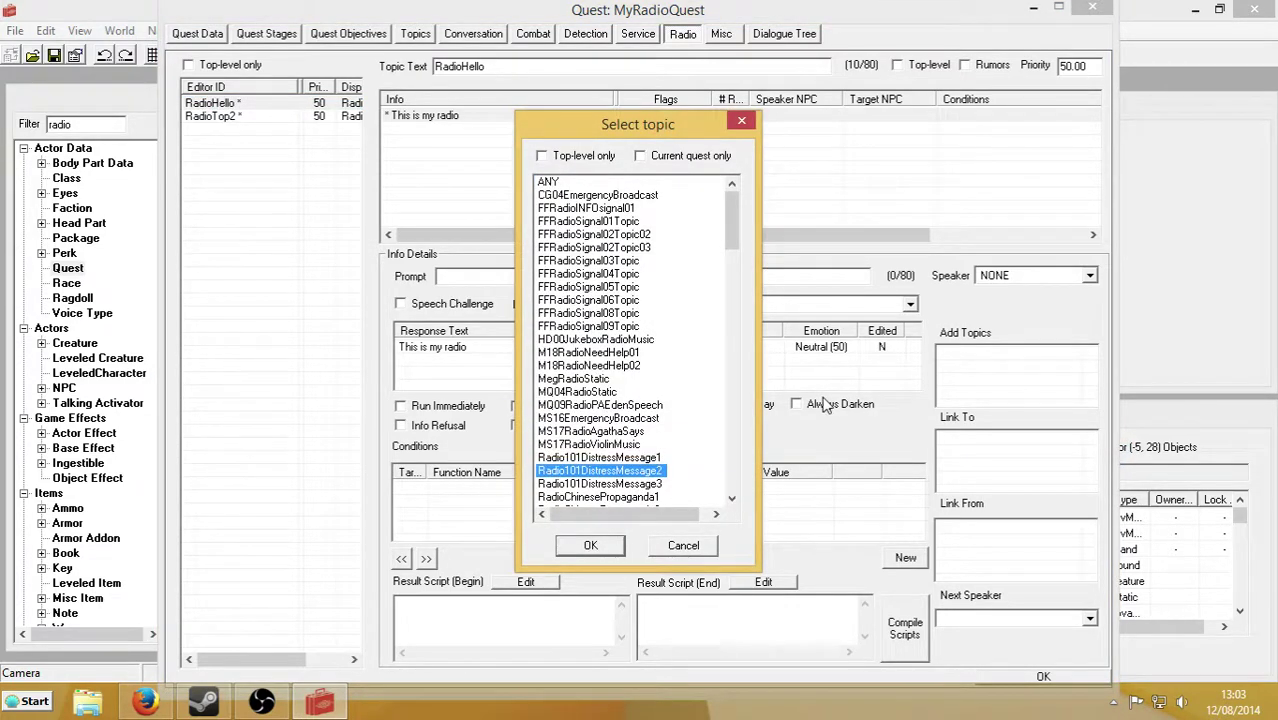
pyautogui.press('Down')
pyautogui.press('Down')
pyautogui.press('Down')
pyautogui.press('Down')
pyautogui.press('Down')
pyautogui.press('Down')
pyautogui.press('Down')
pyautogui.press('Down')
pyautogui.press('Down')
pyautogui.press('Down')
pyautogui.press('Down')
pyautogui.press('Down')
pyautogui.press('Down')
pyautogui.press('Down')
pyautogui.press('Down')
pyautogui.press('Down')
pyautogui.press('Down')
pyautogui.press('Down')
pyautogui.press('Down')
pyautogui.press('Down')
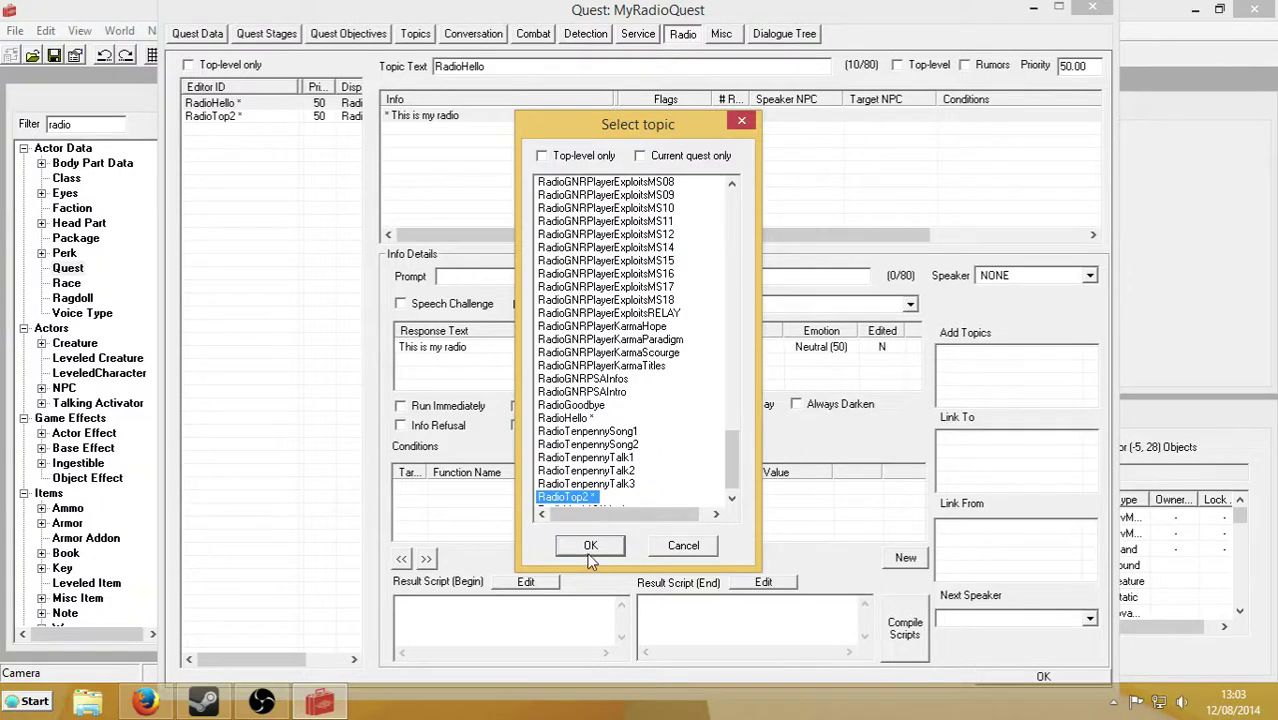
pyautogui.click(590, 548)
# Give RadioTop2 the response line 'More of your radio'.
pyautogui.click(226, 120)
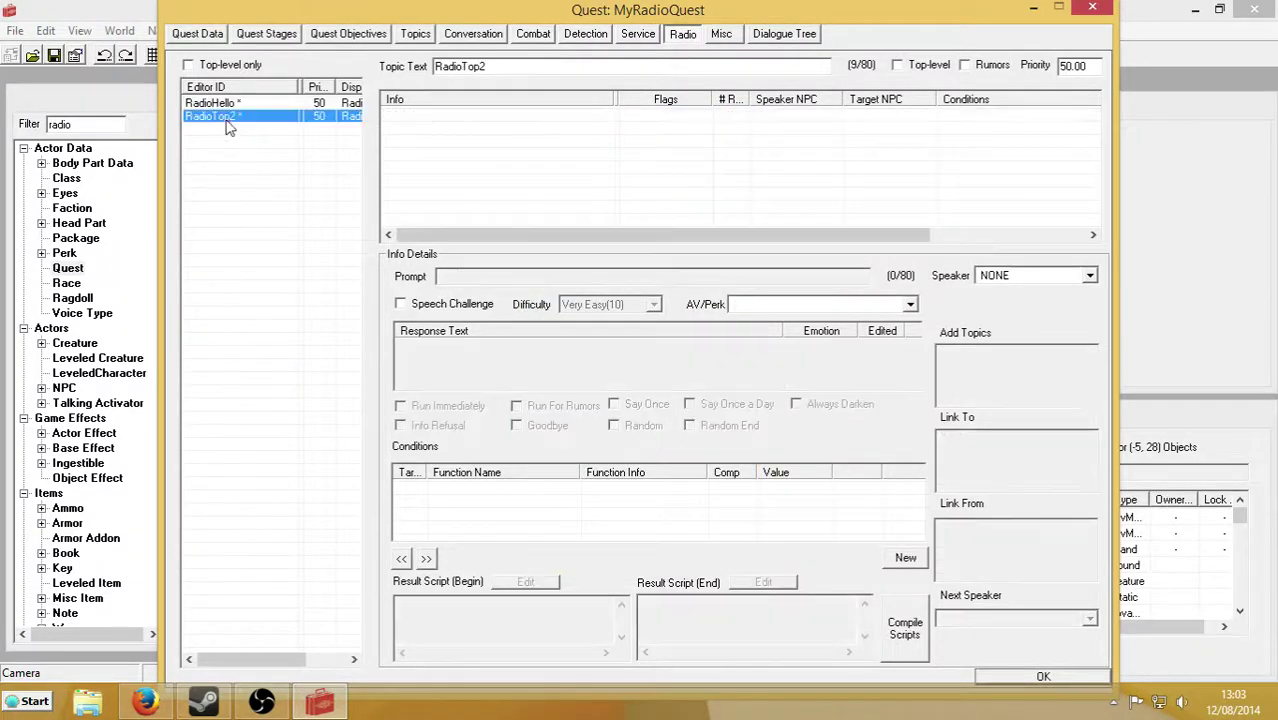
pyautogui.rightClick(475, 150)
pyautogui.click(500, 160)
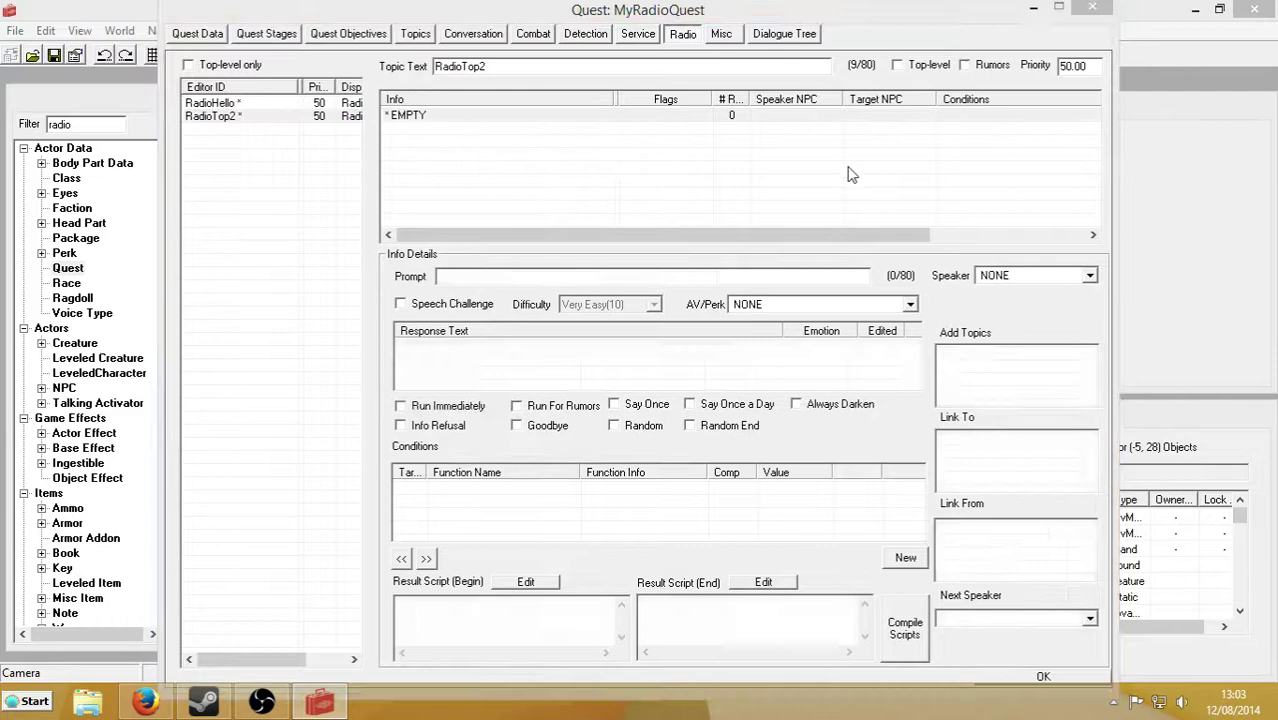
pyautogui.write('More of you')
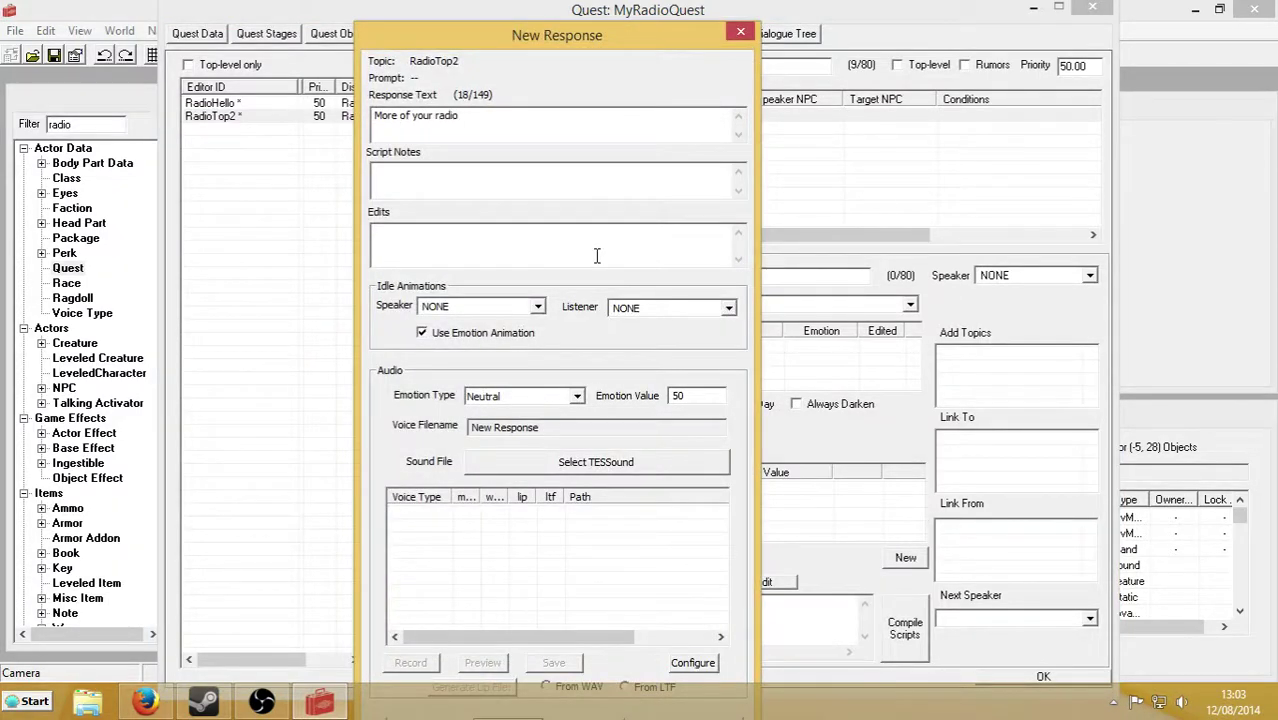
pyautogui.write('r radio')
pyautogui.press('Return')
# Set RadioTop2 to link from RadioHello and link to ANY.
pyautogui.rightClick(999, 528)
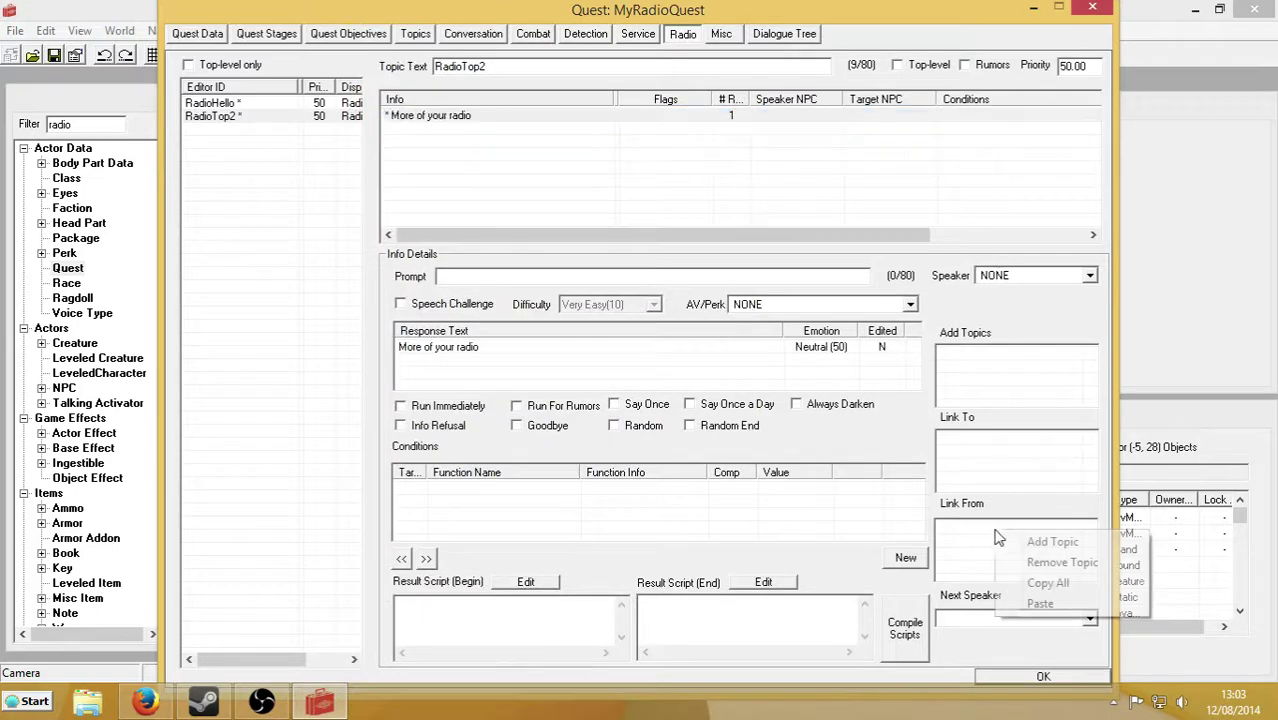
pyautogui.click(1028, 546)
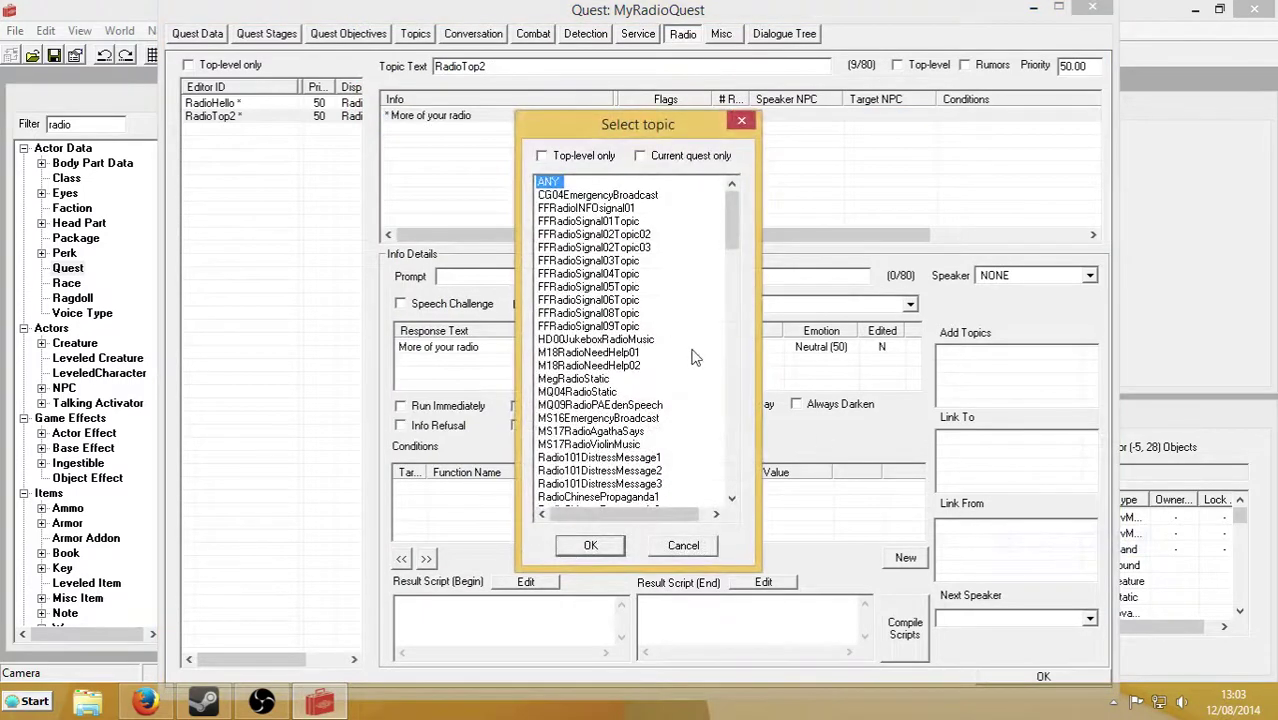
pyautogui.write('r')
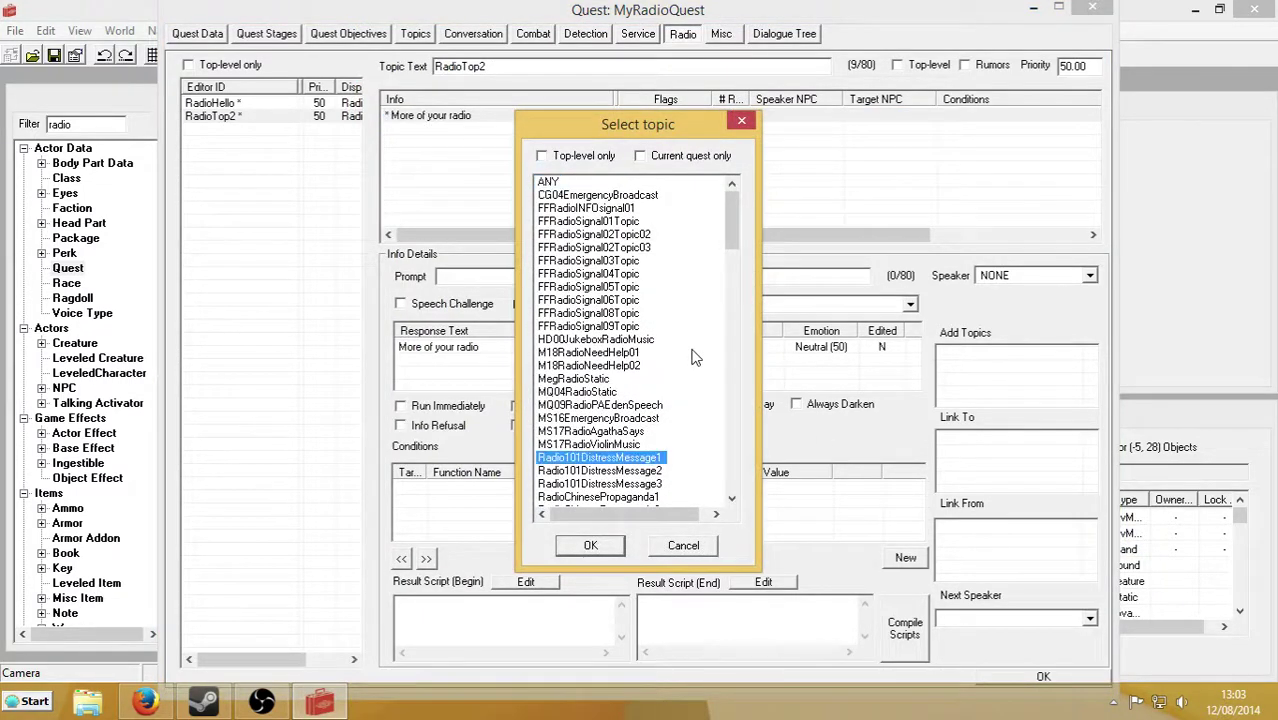
pyautogui.write('adioh')
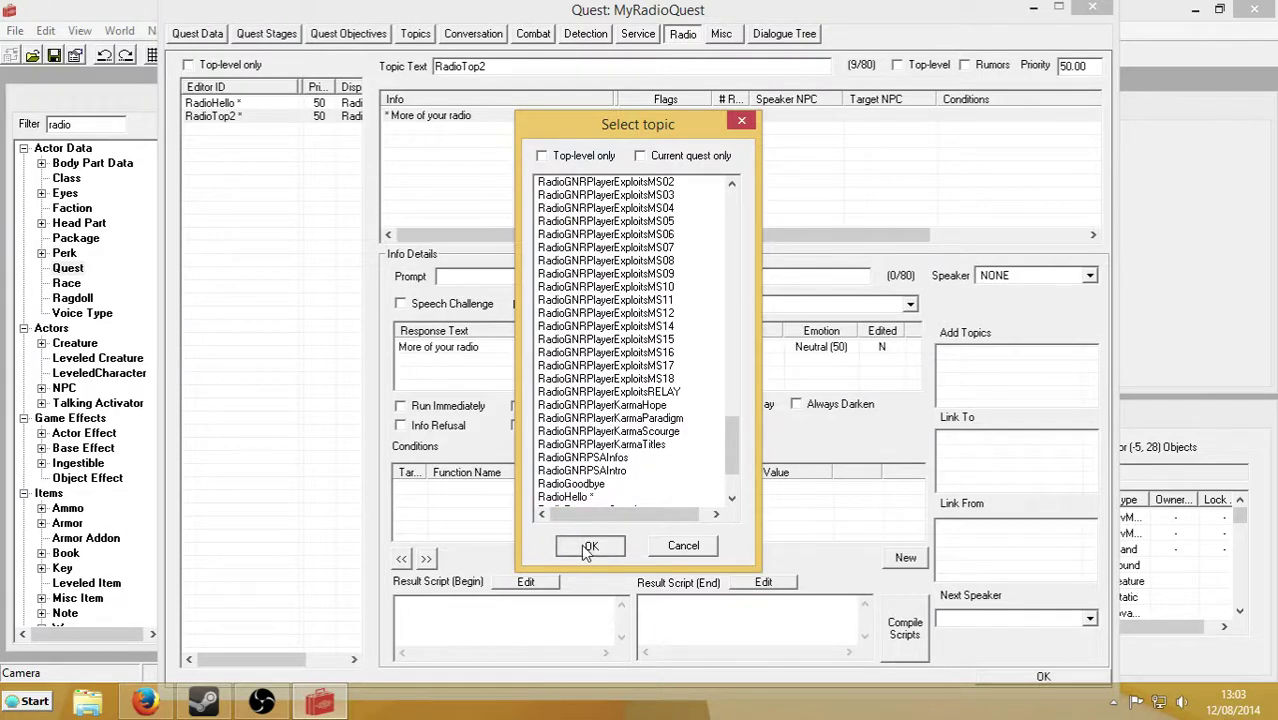
pyautogui.click(588, 545)
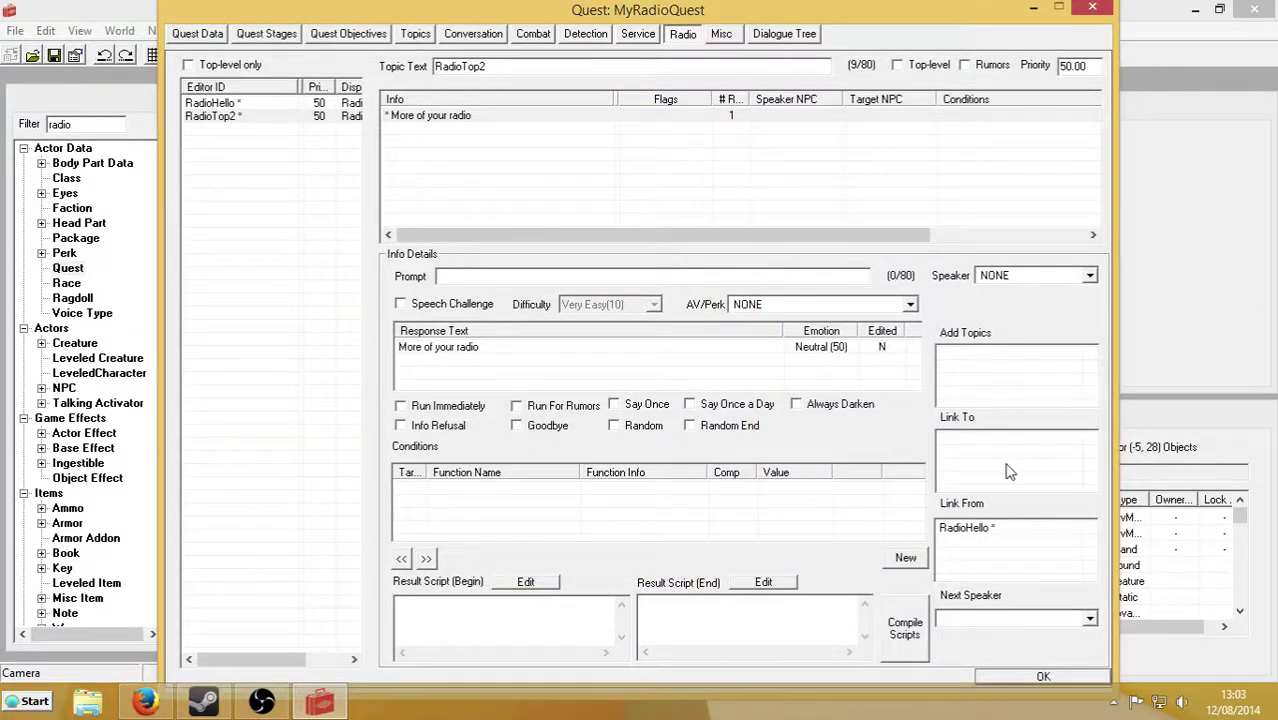
pyautogui.rightClick(1002, 462)
pyautogui.click(1075, 472)
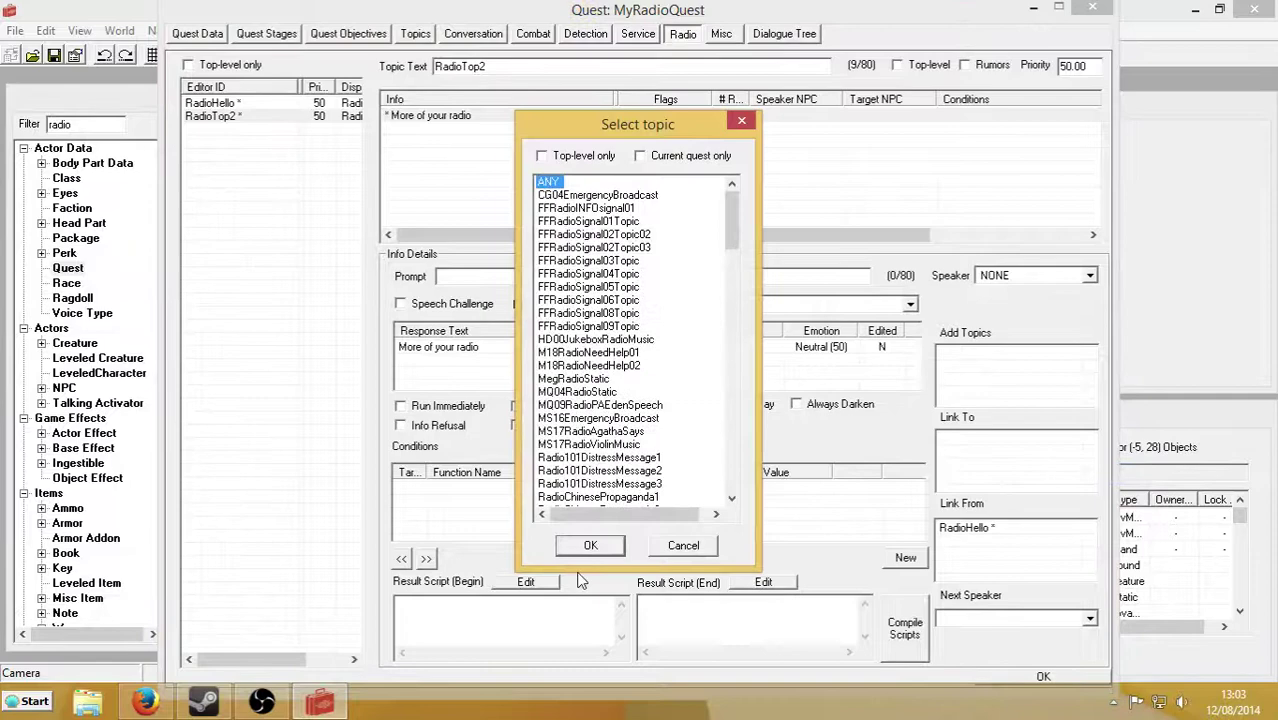
pyautogui.click(588, 545)
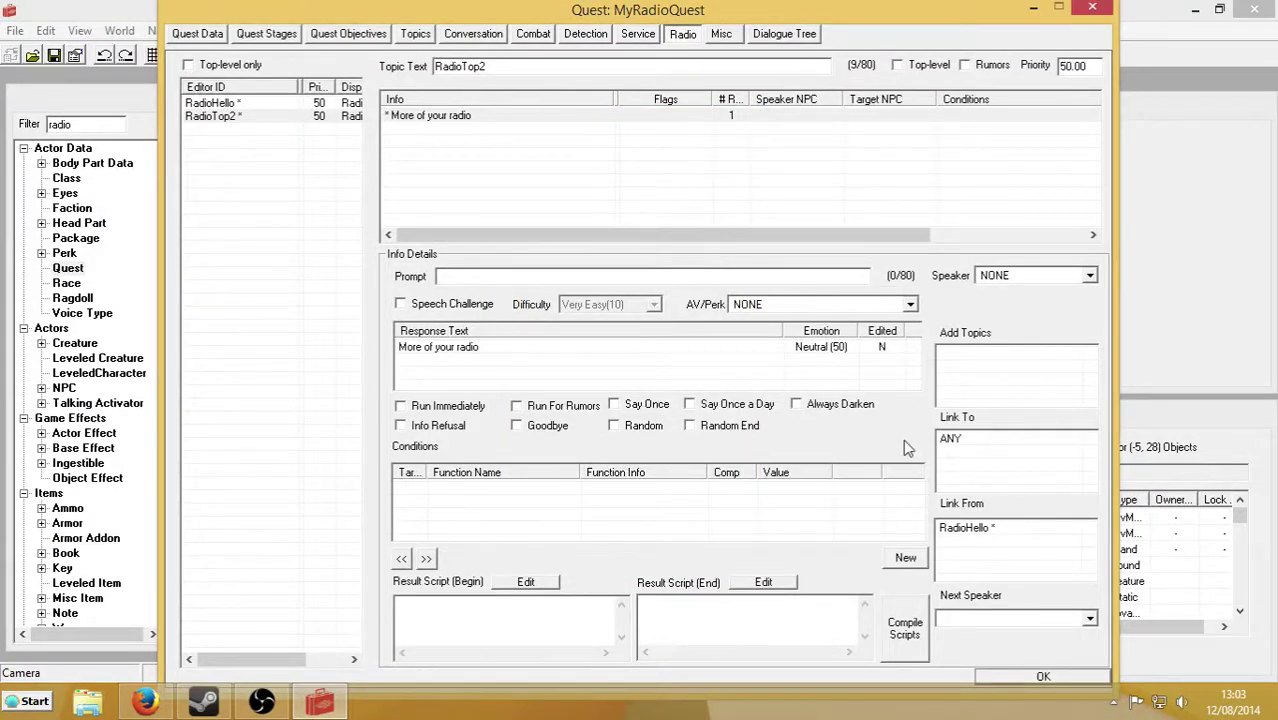
# Set RadioHello's link-from topic to ANY and review the 'More of your radio' response.
pyautogui.click(243, 103)
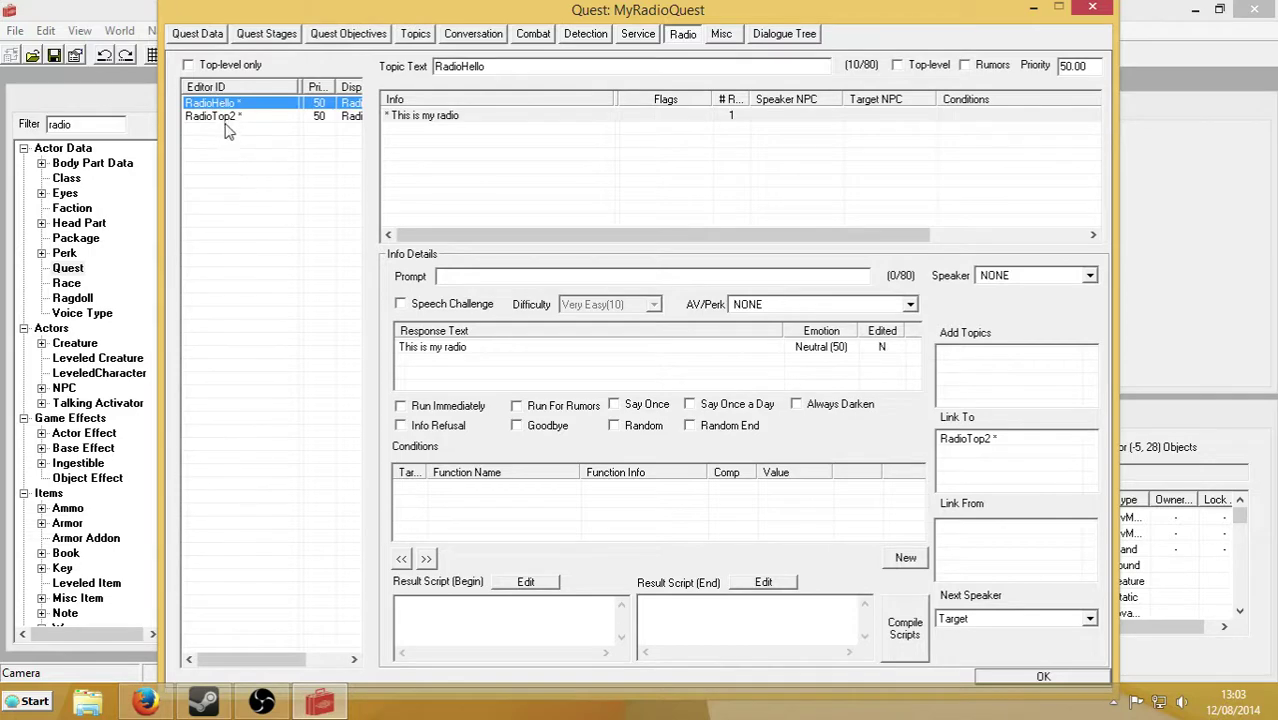
pyautogui.rightClick(972, 535)
pyautogui.click(992, 543)
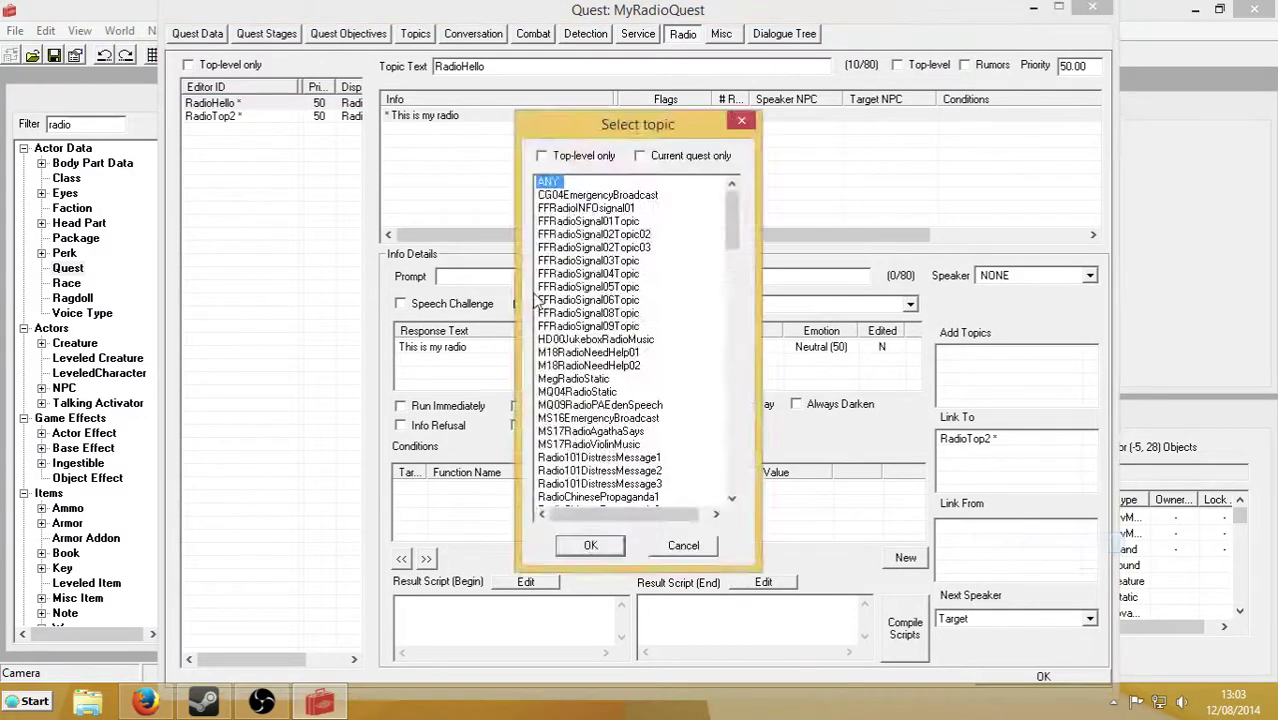
pyautogui.click(598, 549)
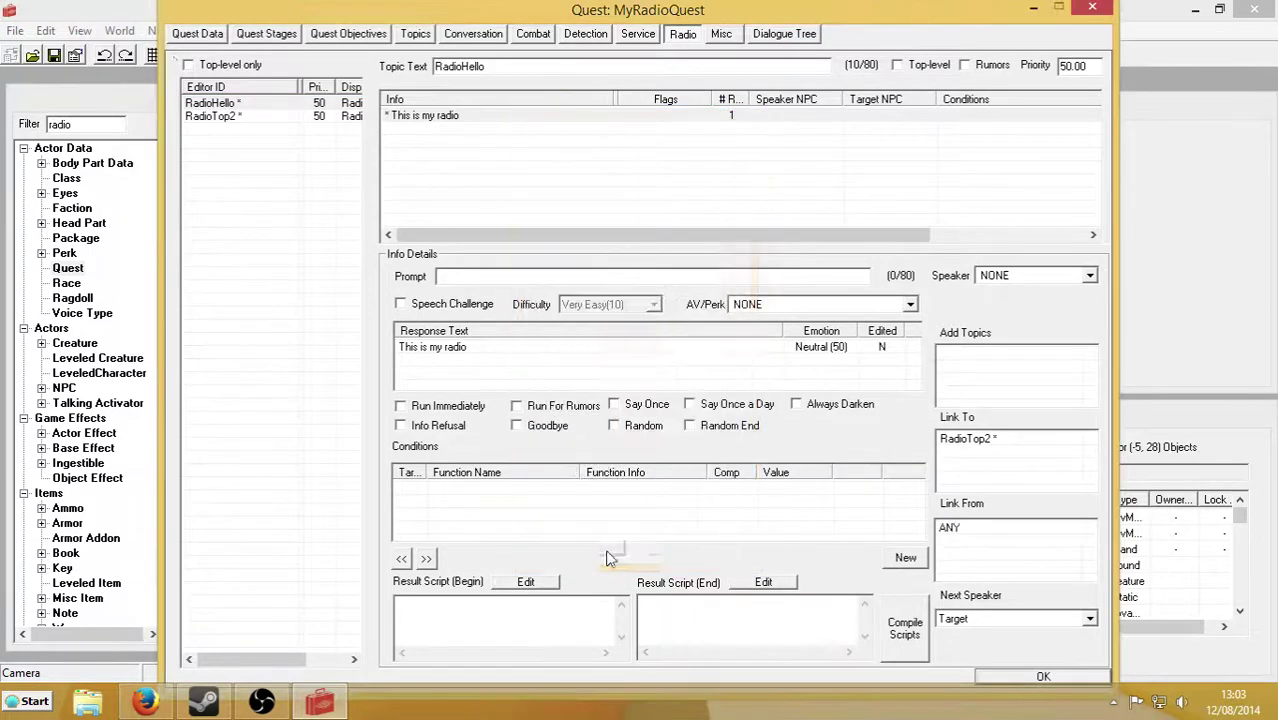
pyautogui.click(200, 116)
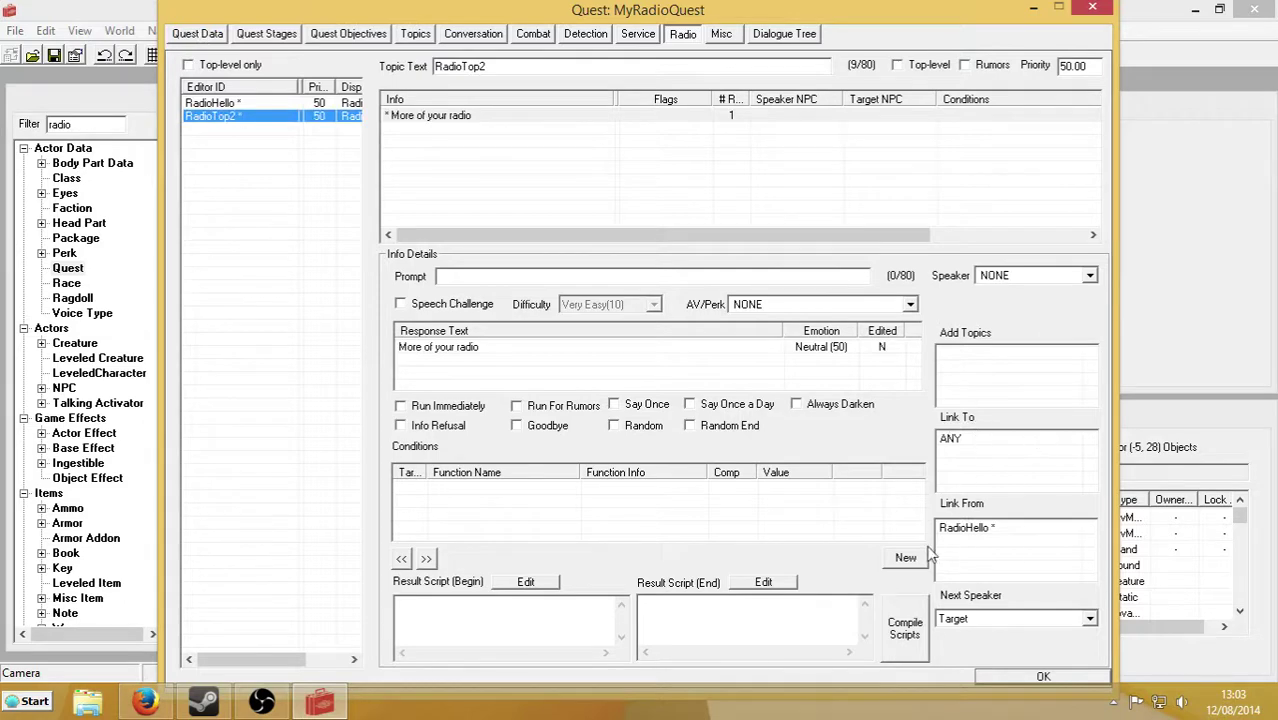
pyautogui.click(470, 115)
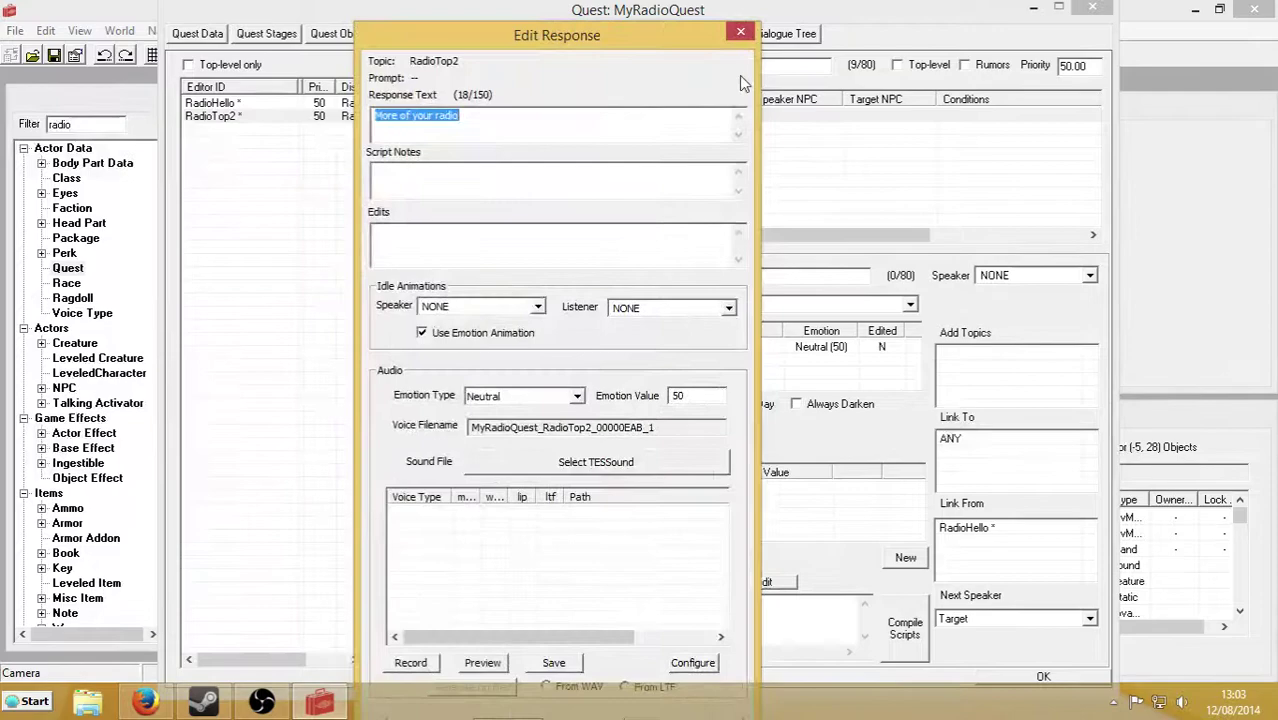
pyautogui.click(739, 36)
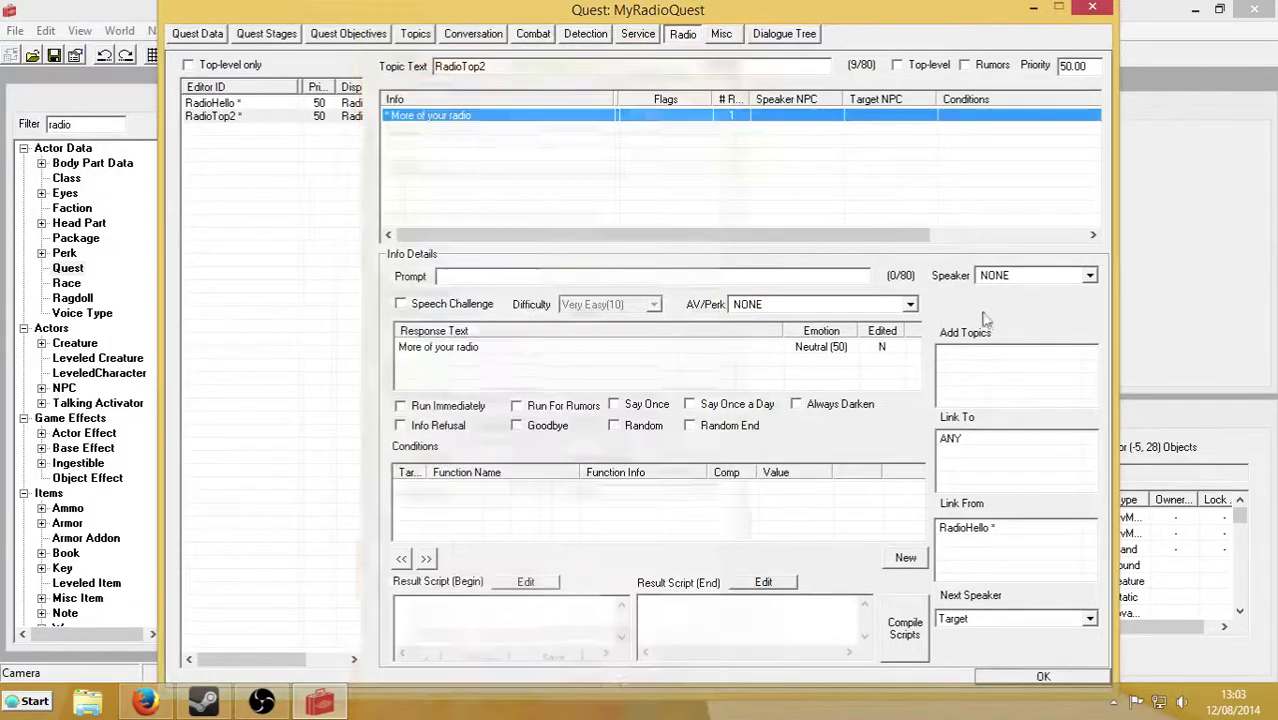
# Close the quest and load the Springvale (-2, -4) cell, dismissing all missing texture warnings.
pyautogui.click(1030, 677)
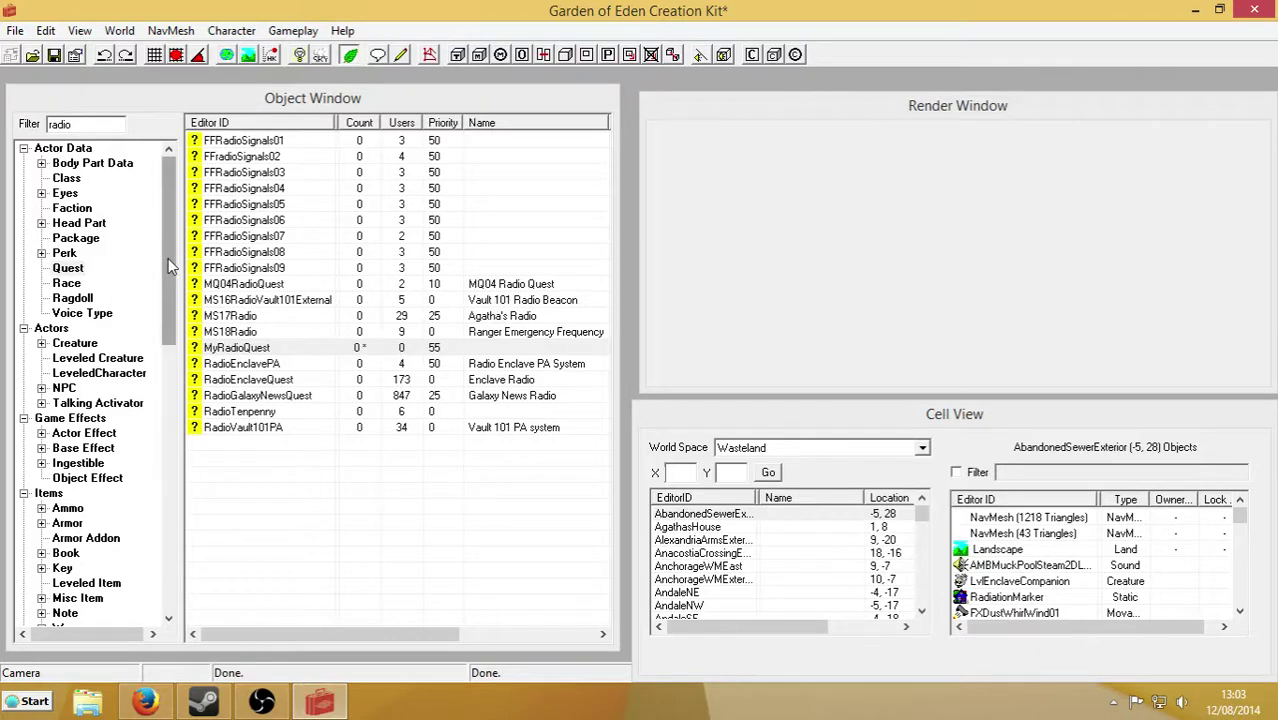
pyautogui.click(690, 528)
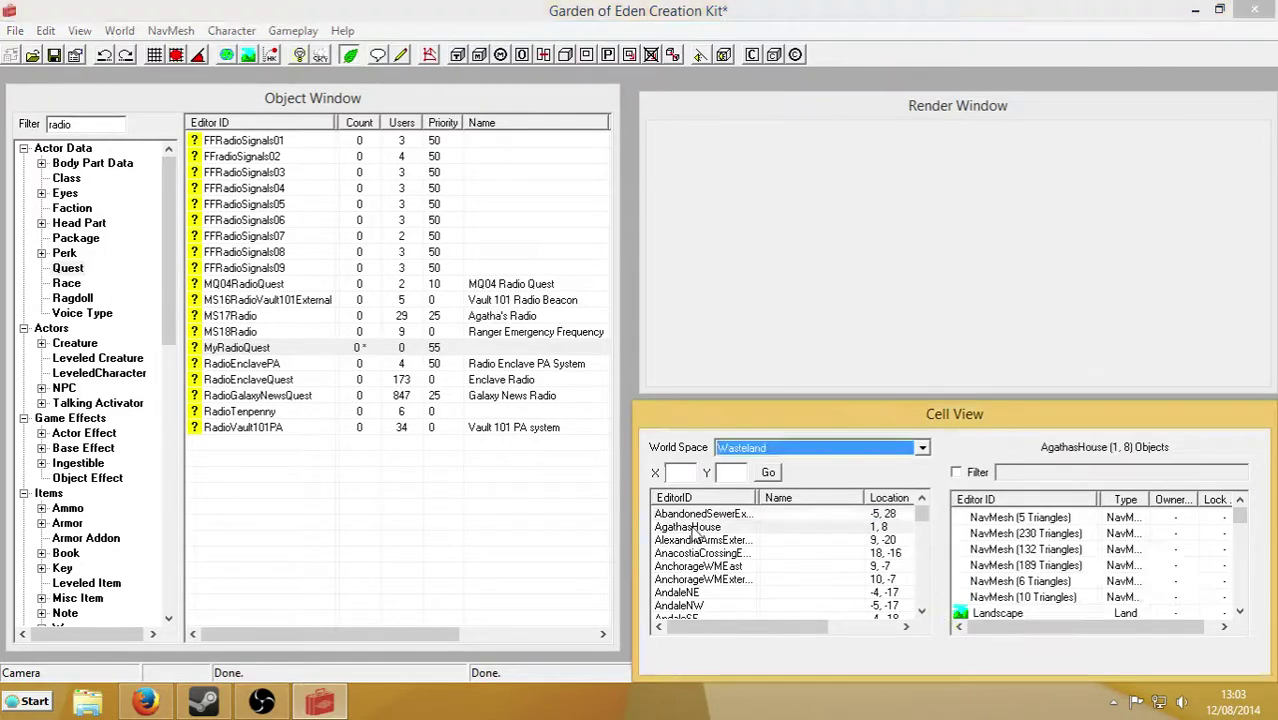
pyautogui.write('spr')
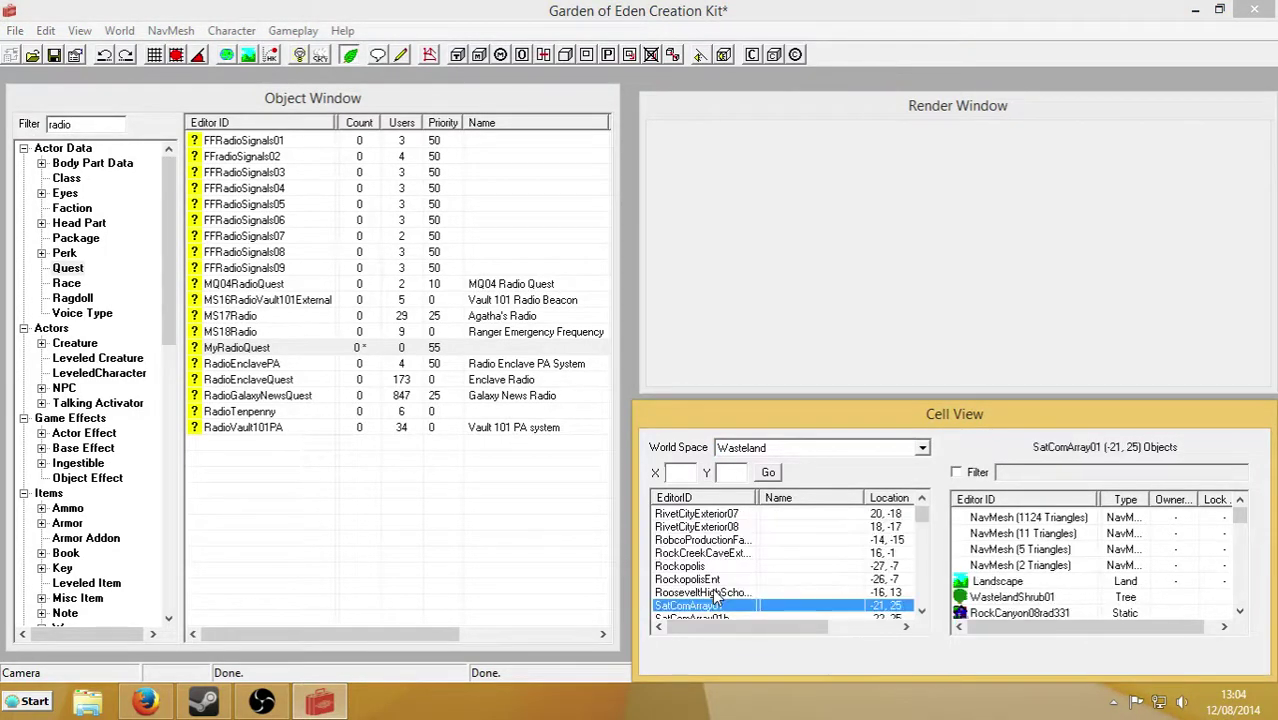
pyautogui.doubleClick(719, 606)
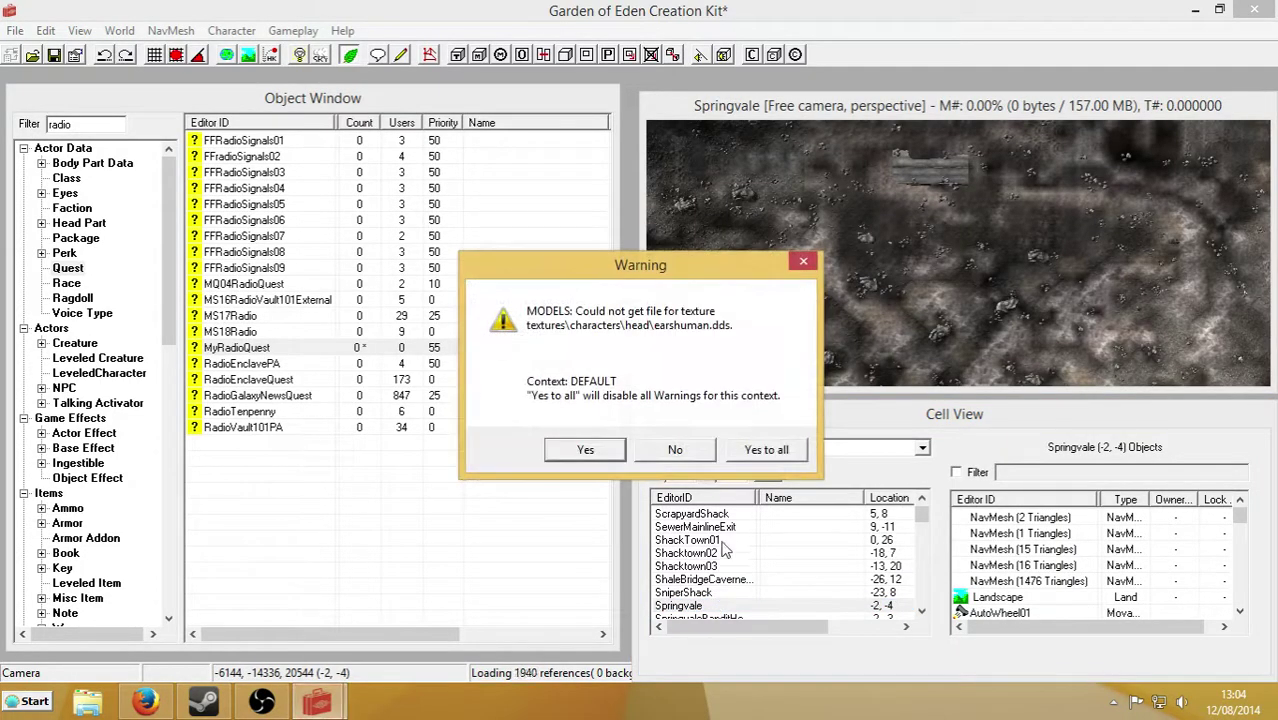
pyautogui.click(755, 452)
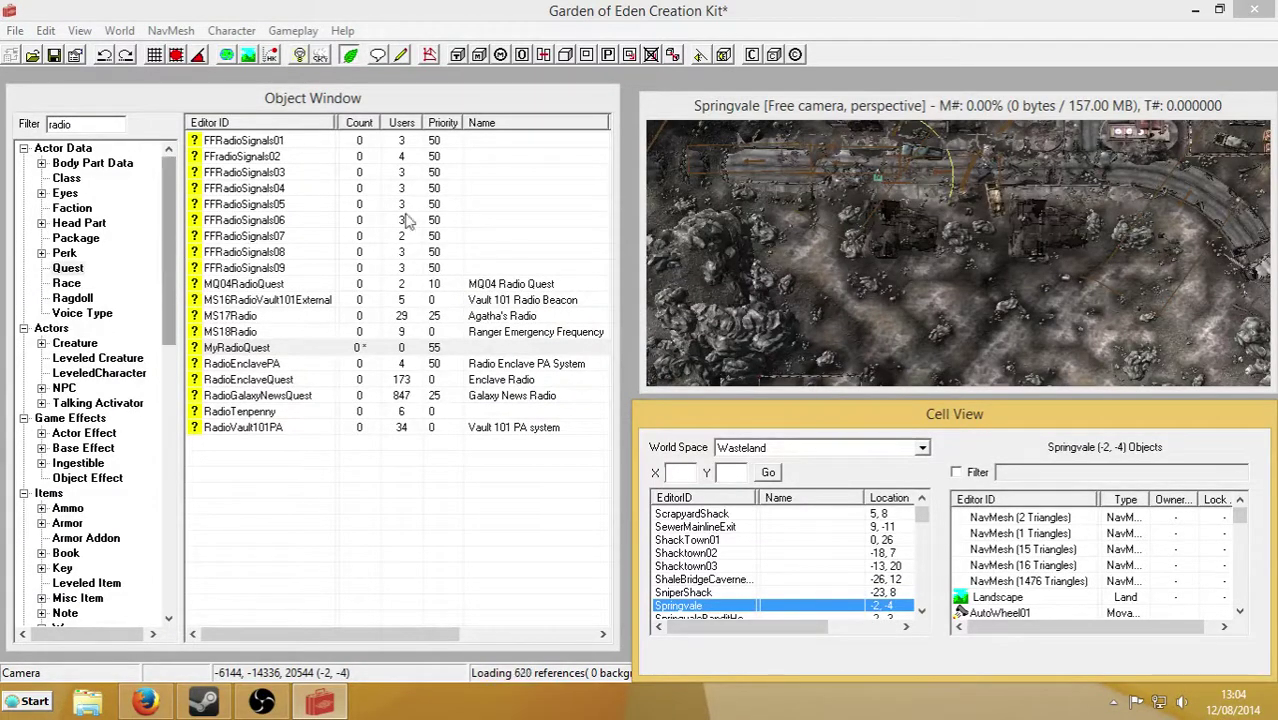
pyautogui.click(998, 200)
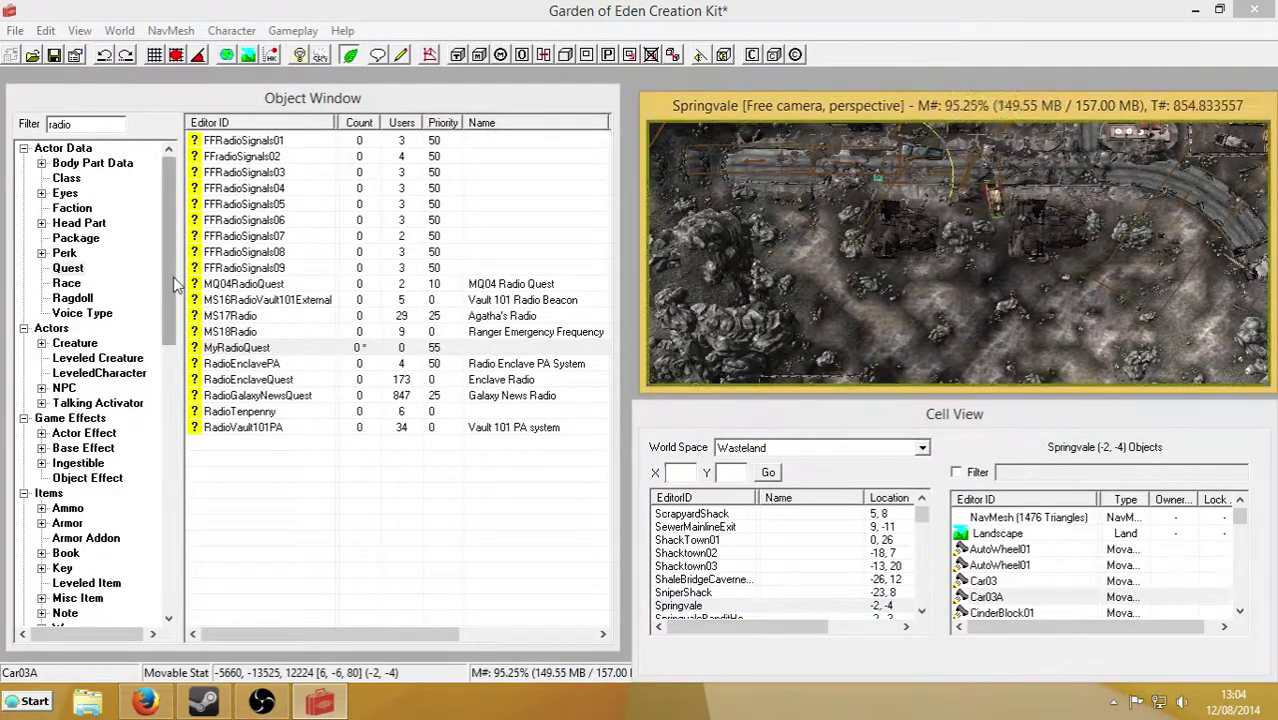
# Find the HamRadio01 ham radio in the Object Window's Activator list.
pyautogui.click(200, 348)
pyautogui.scroll(-4, 170, 360)
pyautogui.scroll(-8, 190, 365)
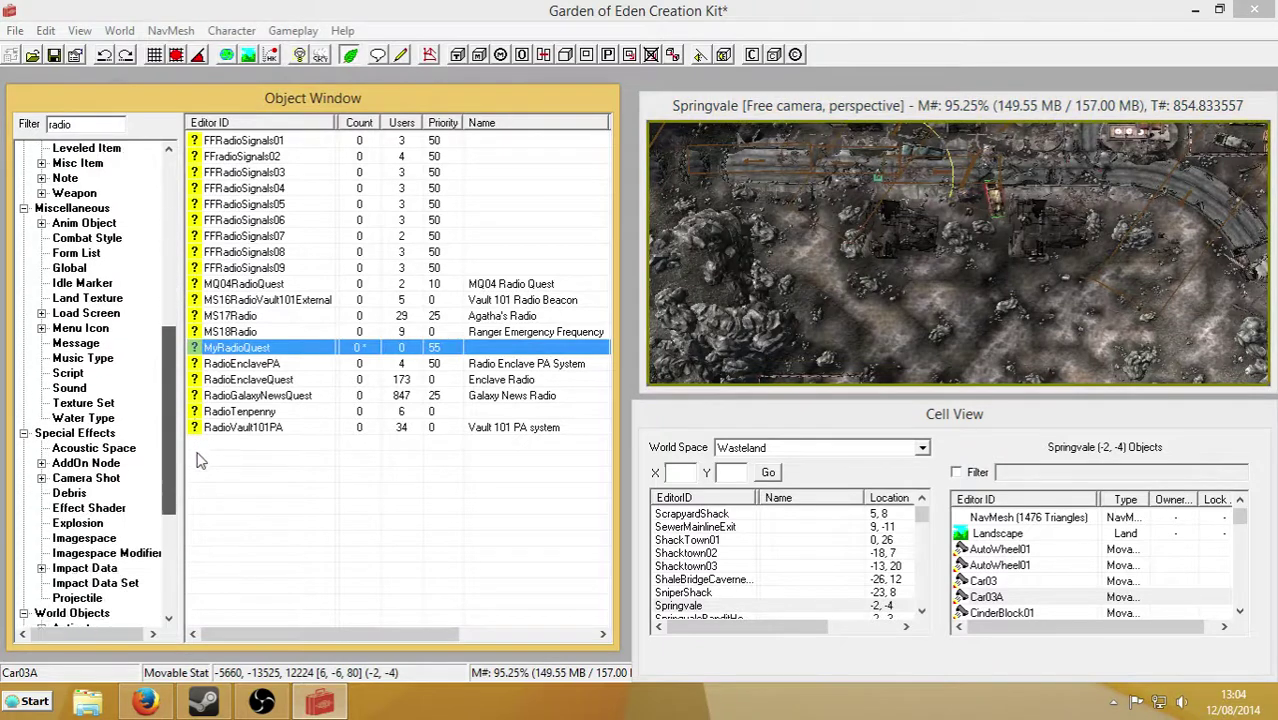
pyautogui.moveTo(170, 488); pyautogui.dragTo(172, 418)
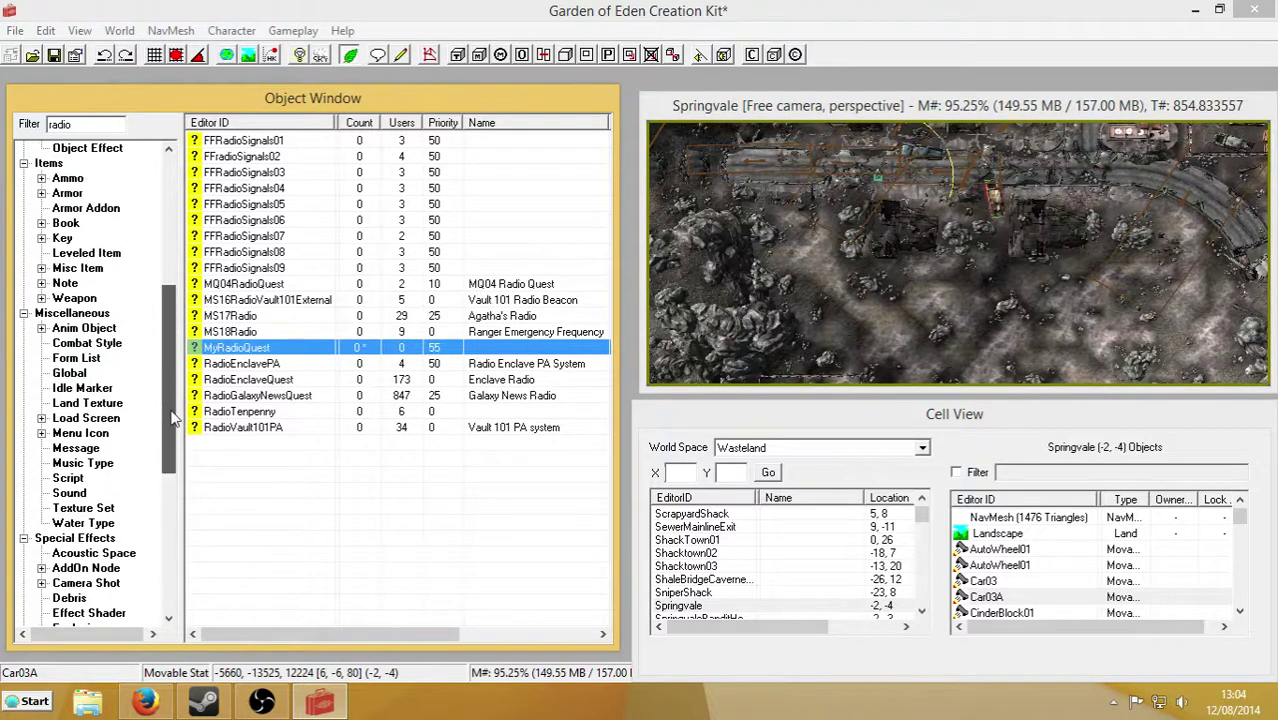
pyautogui.moveTo(172, 418); pyautogui.dragTo(168, 512)
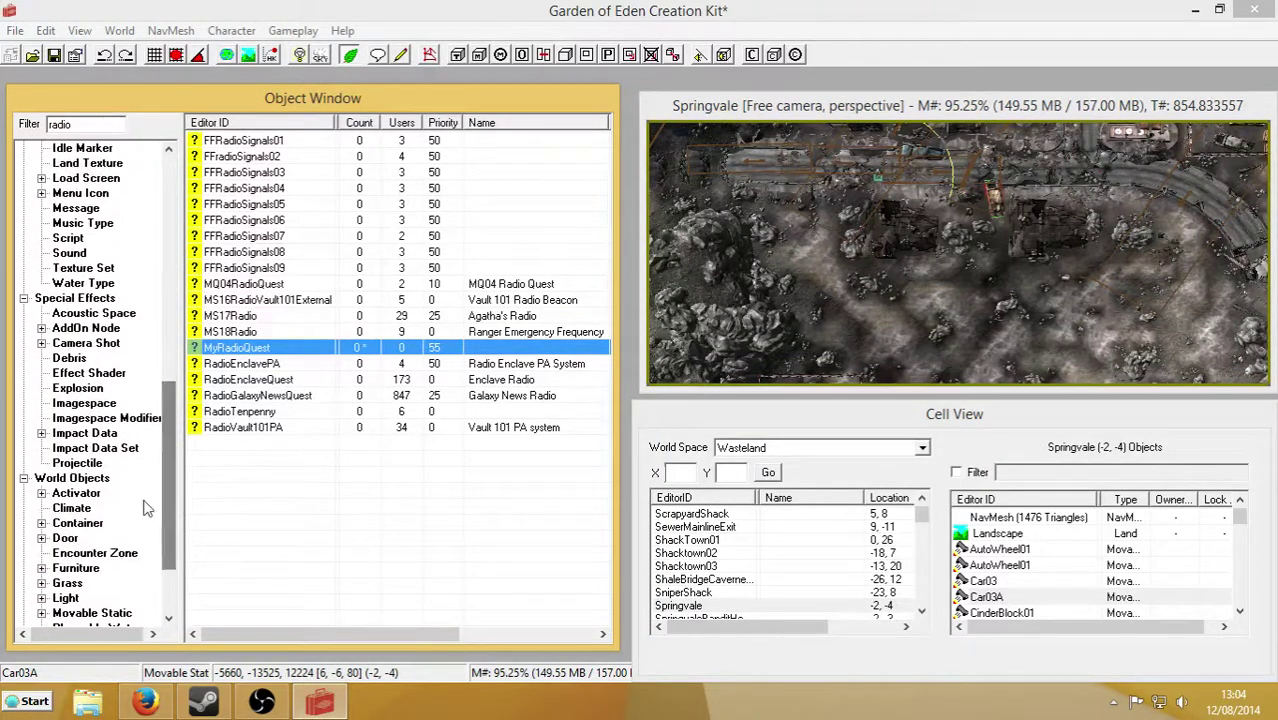
pyautogui.click(88, 495)
pyautogui.click(257, 446)
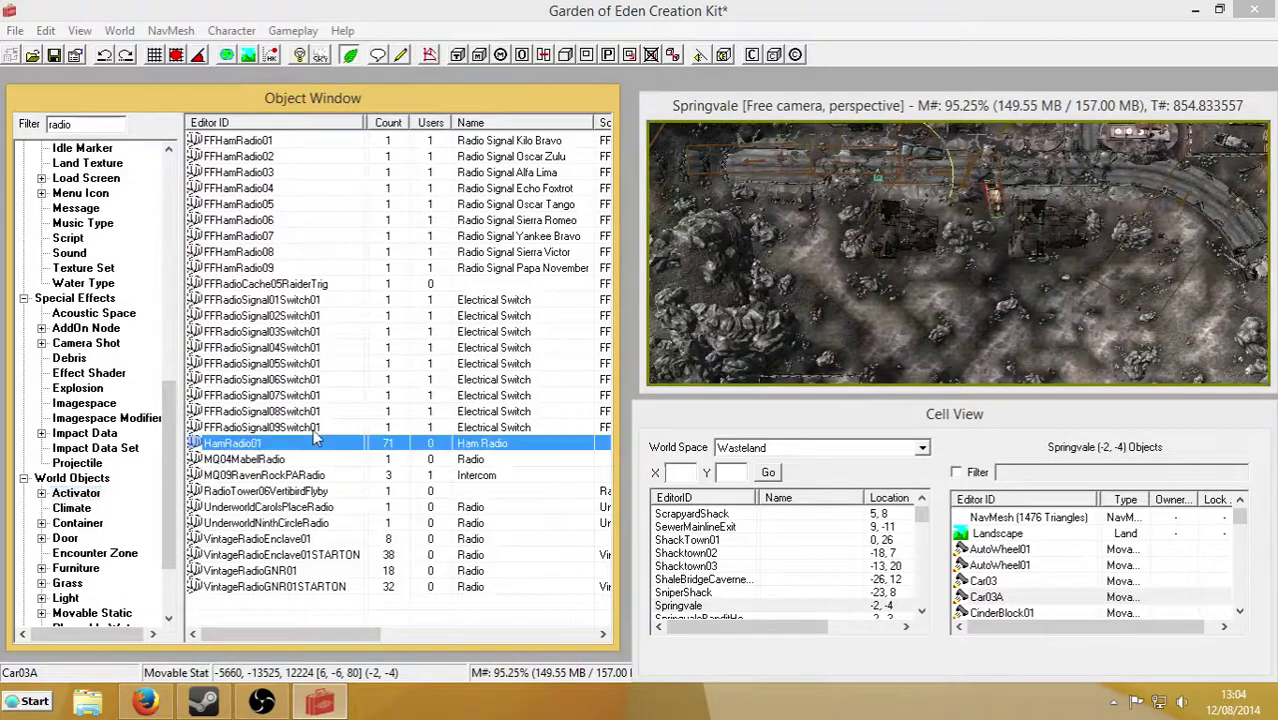
# Place a HamRadio01 in Springvale, drop it to the ground and move it onto the rocks.
pyautogui.click(1040, 283)
pyautogui.moveTo(1040, 283); pyautogui.dragTo(632, 500, button='middle')
pyautogui.scroll(10, 968, 273)
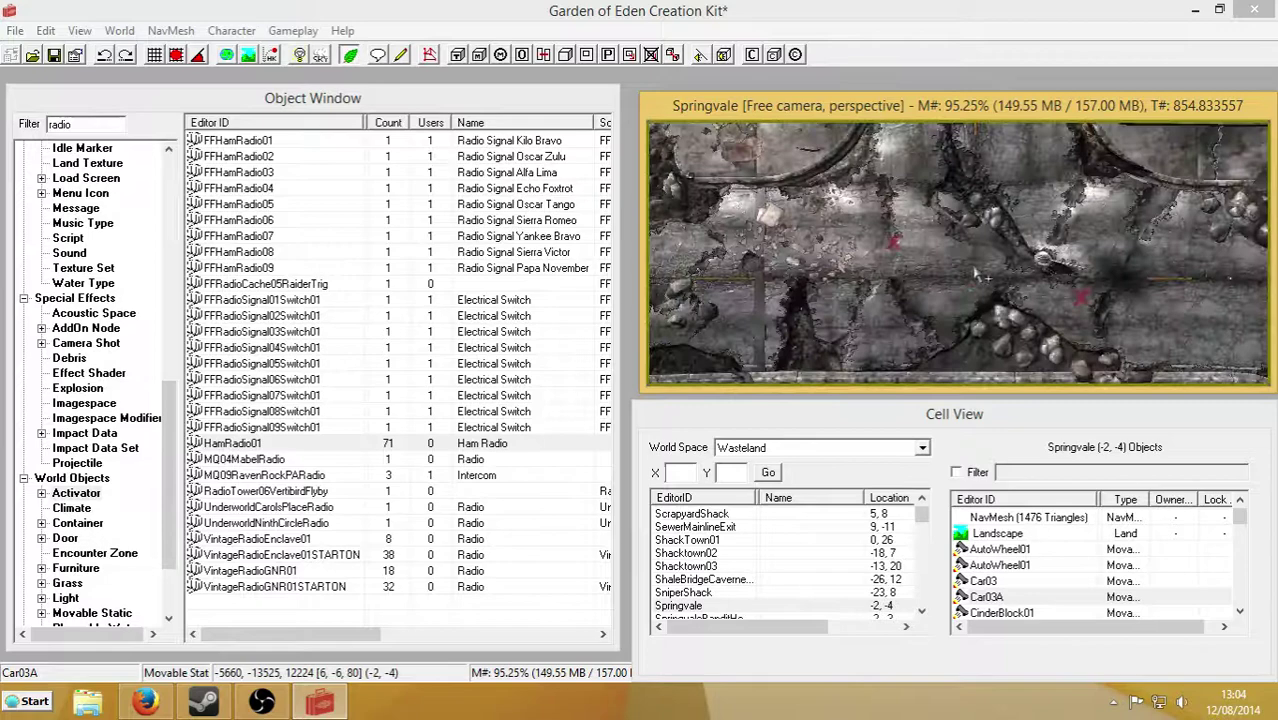
pyautogui.click(968, 273)
pyautogui.keyDown('shift'); pyautogui.moveTo(968, 273); pyautogui.dragTo(942, 270, button='middle'); pyautogui.keyUp('shift')
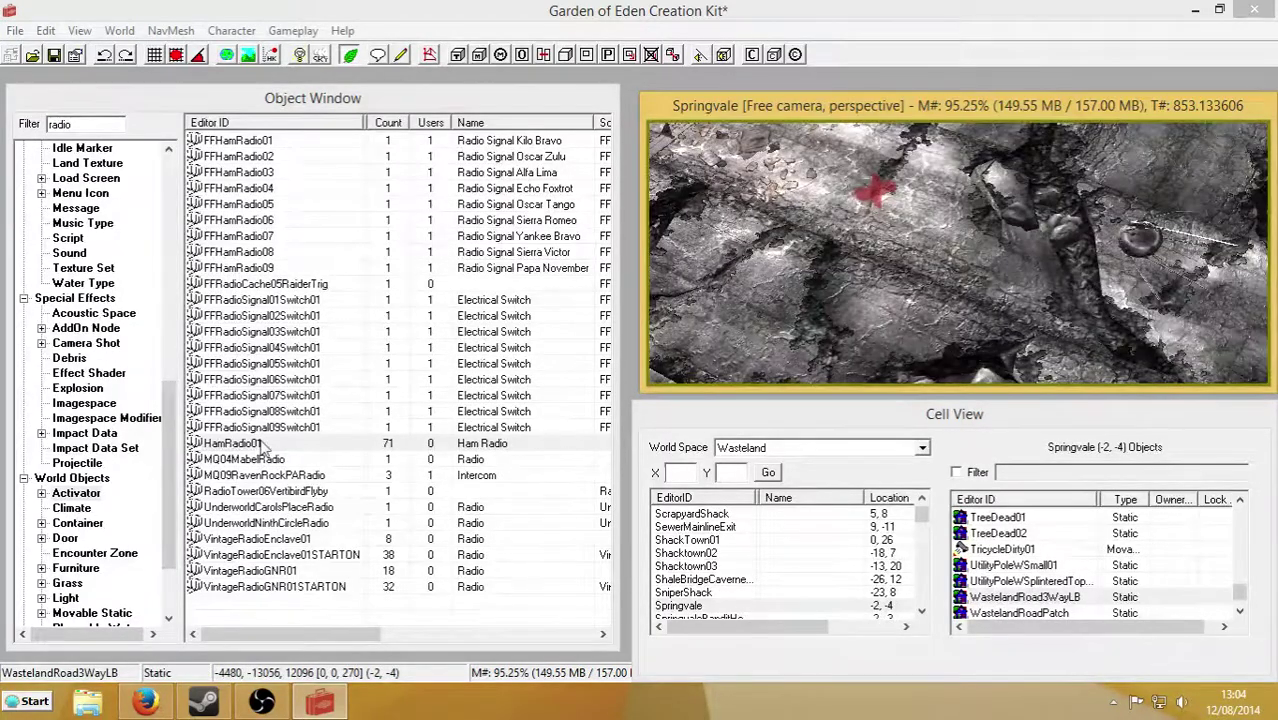
pyautogui.click(265, 444)
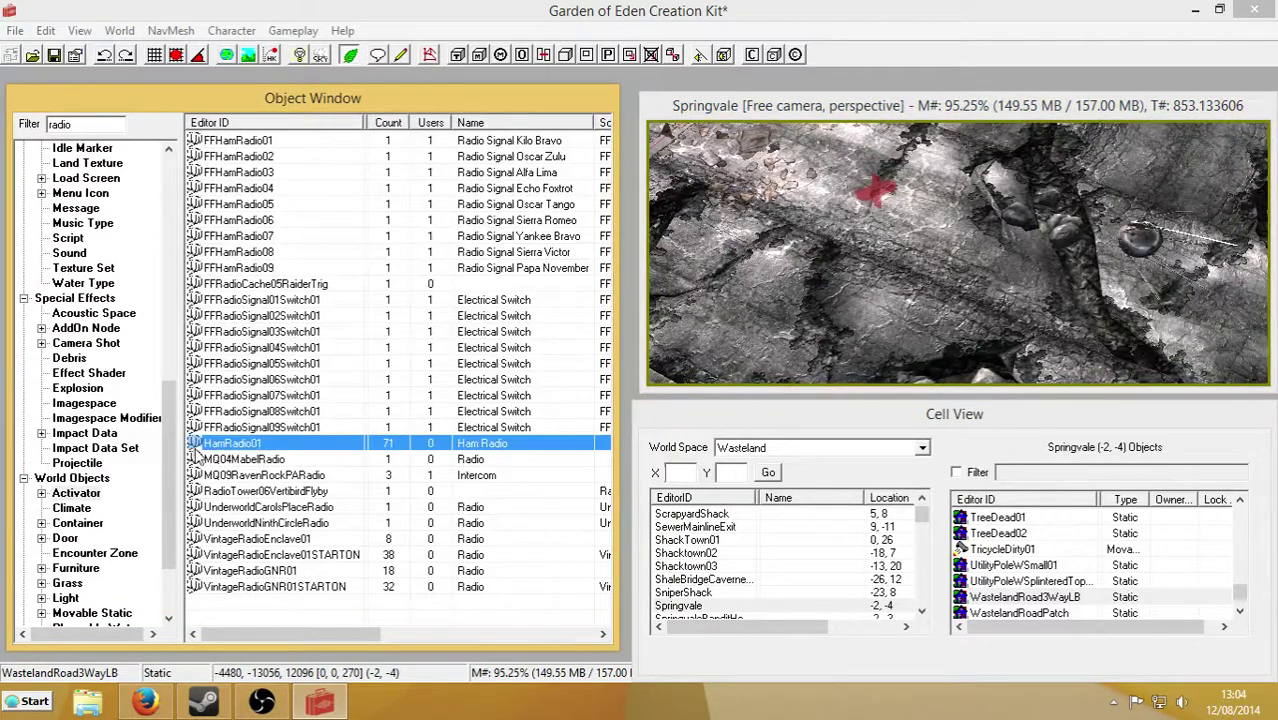
pyautogui.moveTo(196, 452); pyautogui.dragTo(965, 195)
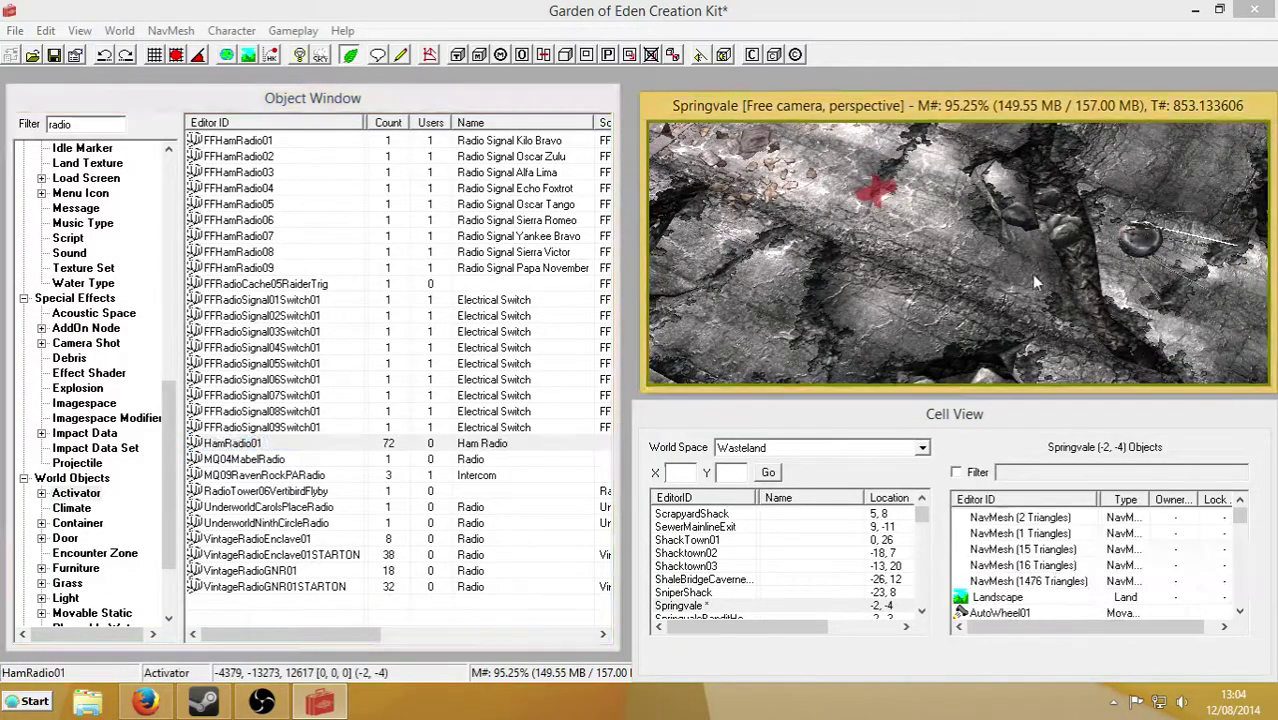
pyautogui.press('f')
pyautogui.scroll(-3, 876, 282)
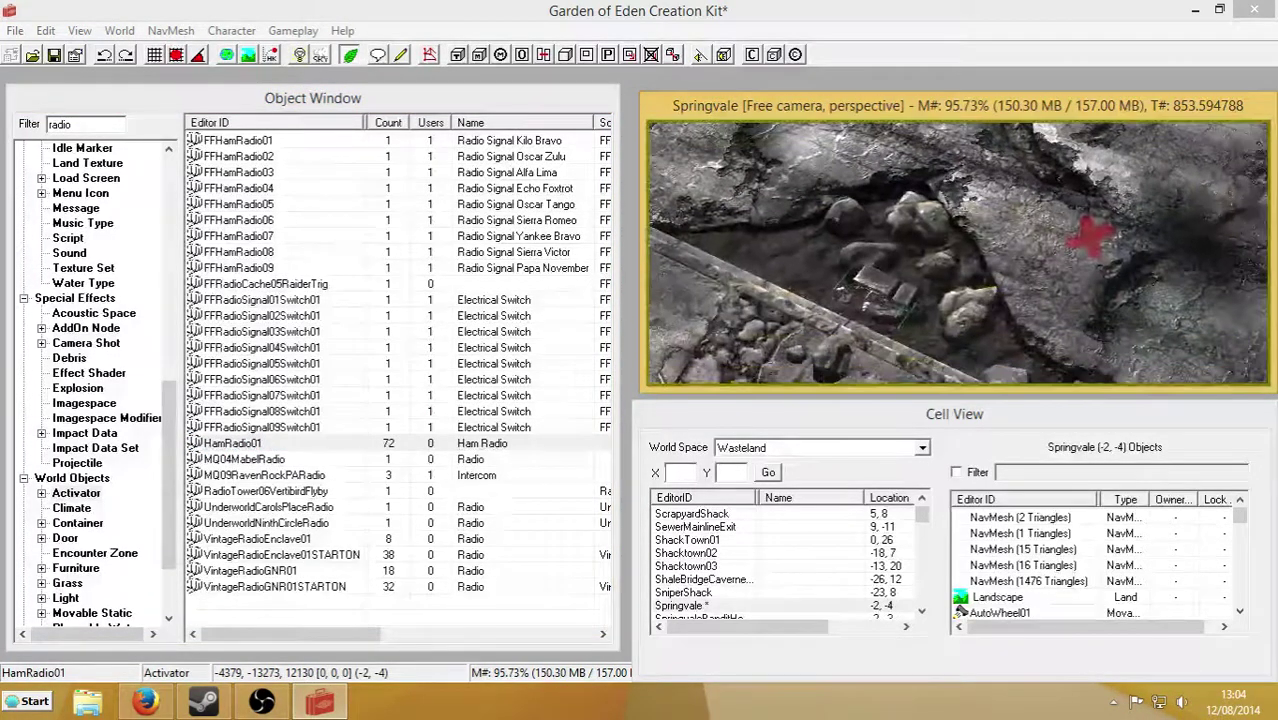
pyautogui.moveTo(876, 282); pyautogui.dragTo(855, 250)
# Set the ham radio reference to Open By Default, ID MyRadioREF, and Persistent Reference.
pyautogui.doubleClick(855, 250)
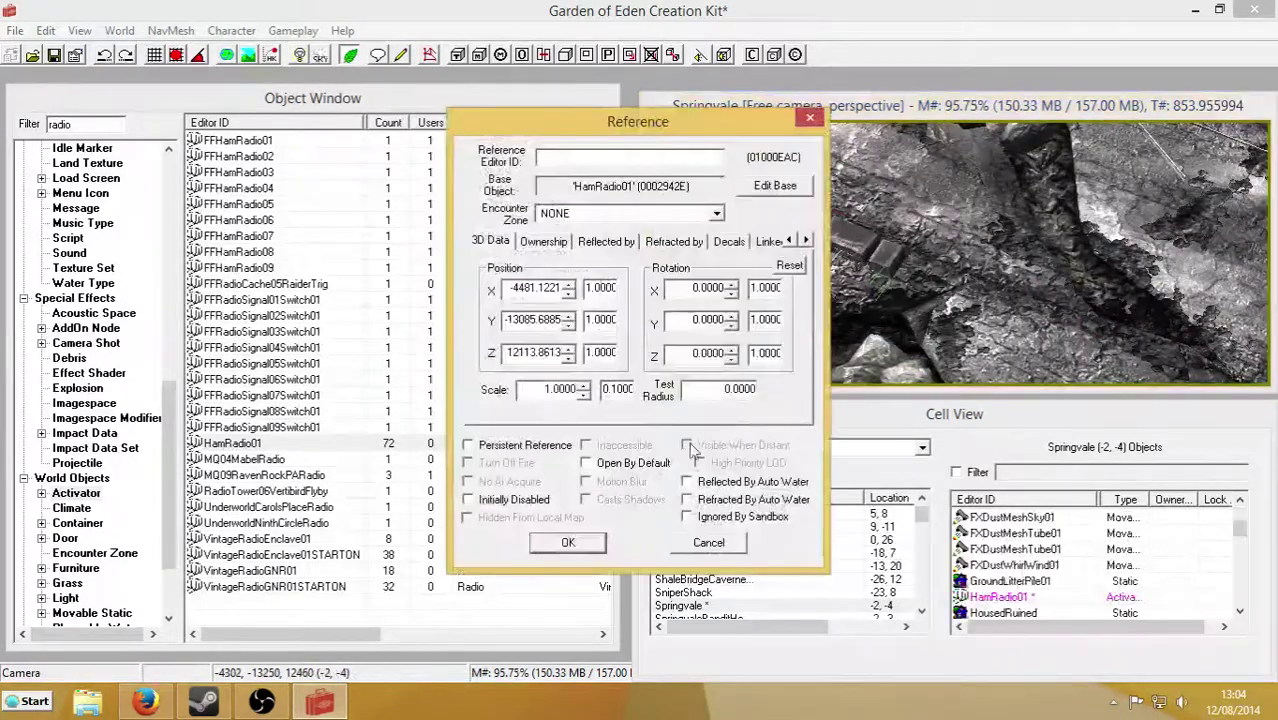
pyautogui.click(586, 464)
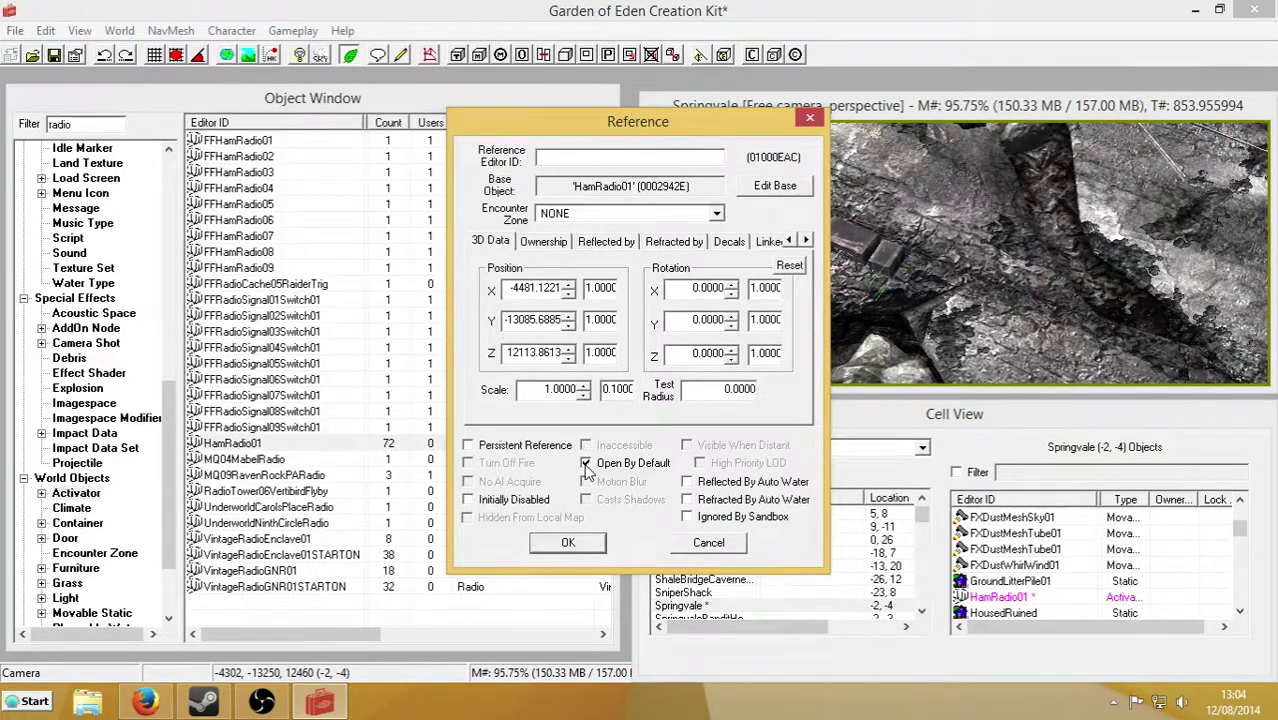
pyautogui.click(613, 160)
pyautogui.write('MyRadioREF')
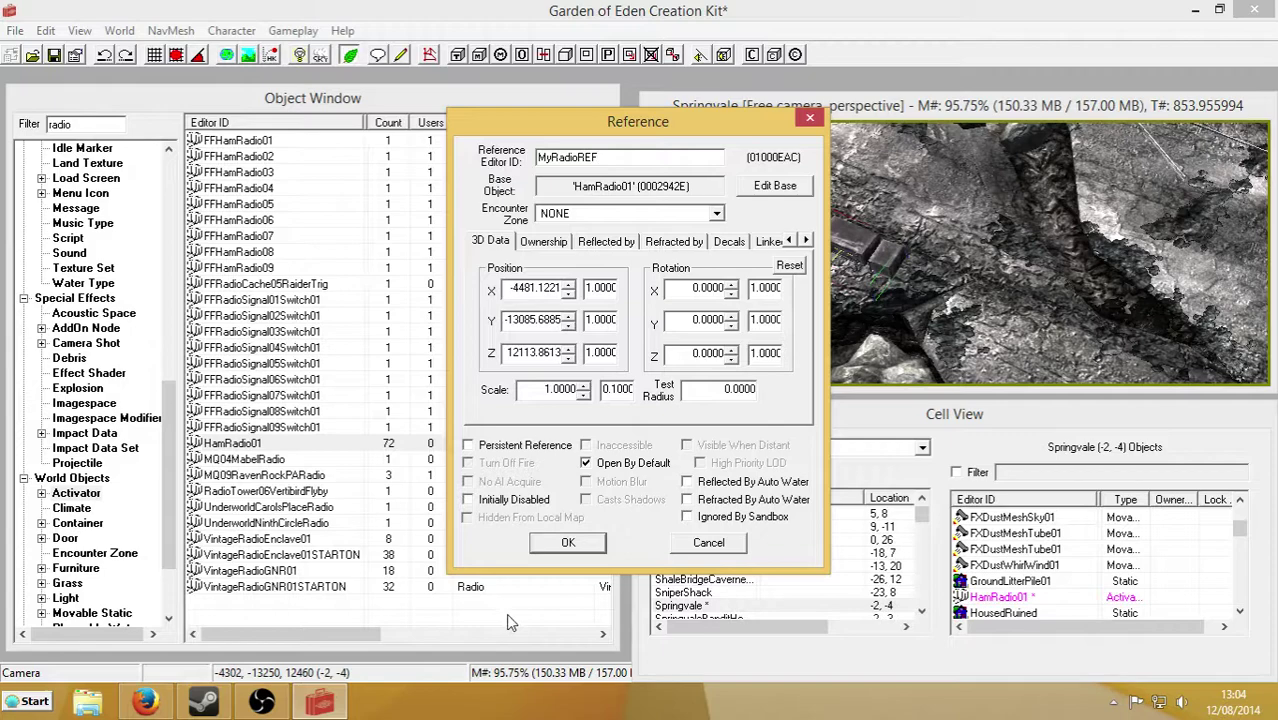
pyautogui.click(468, 446)
pyautogui.click(568, 542)
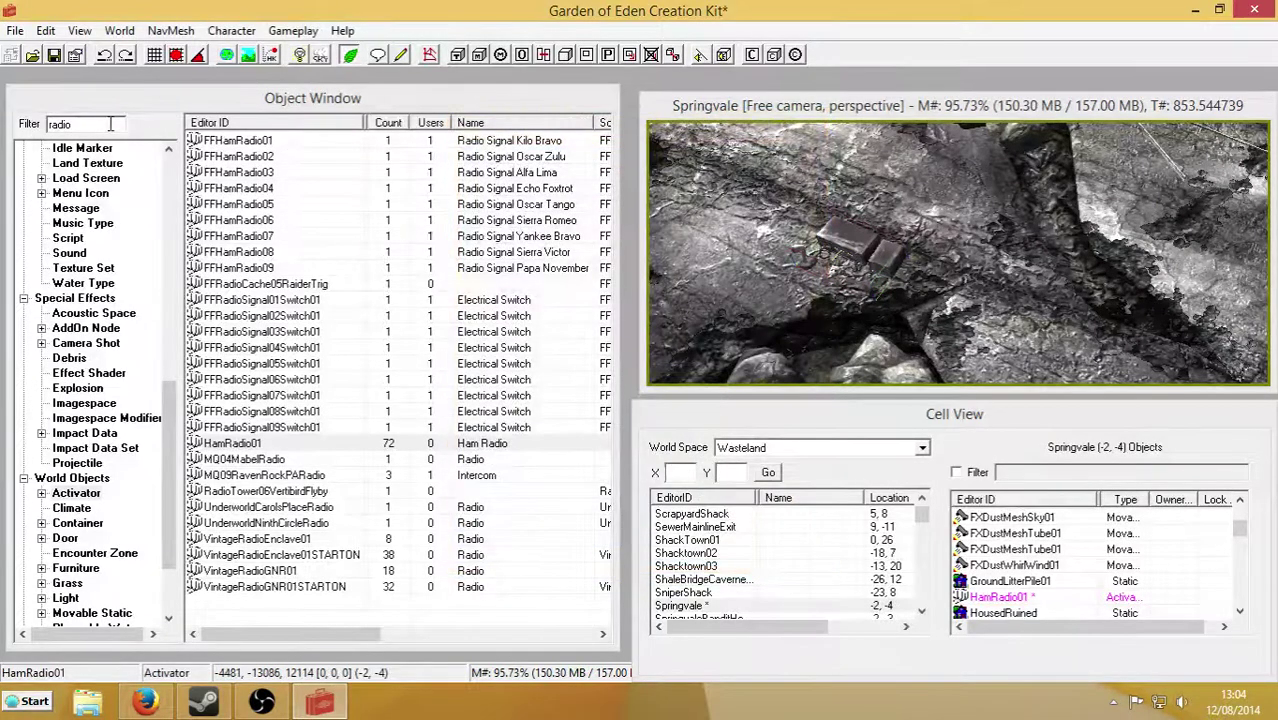
# Place the MyRadio talking activator into the Springvale cell.
pyautogui.moveTo(172, 425); pyautogui.dragTo(162, 268)
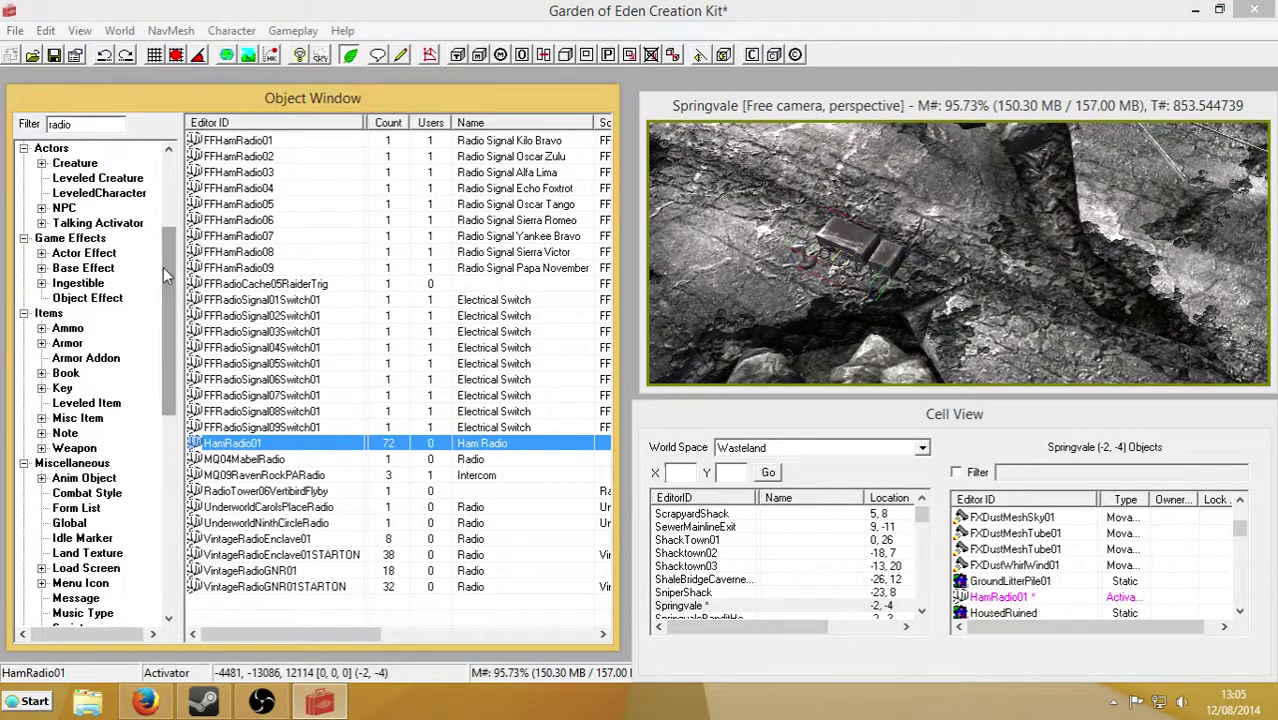
pyautogui.click(97, 222)
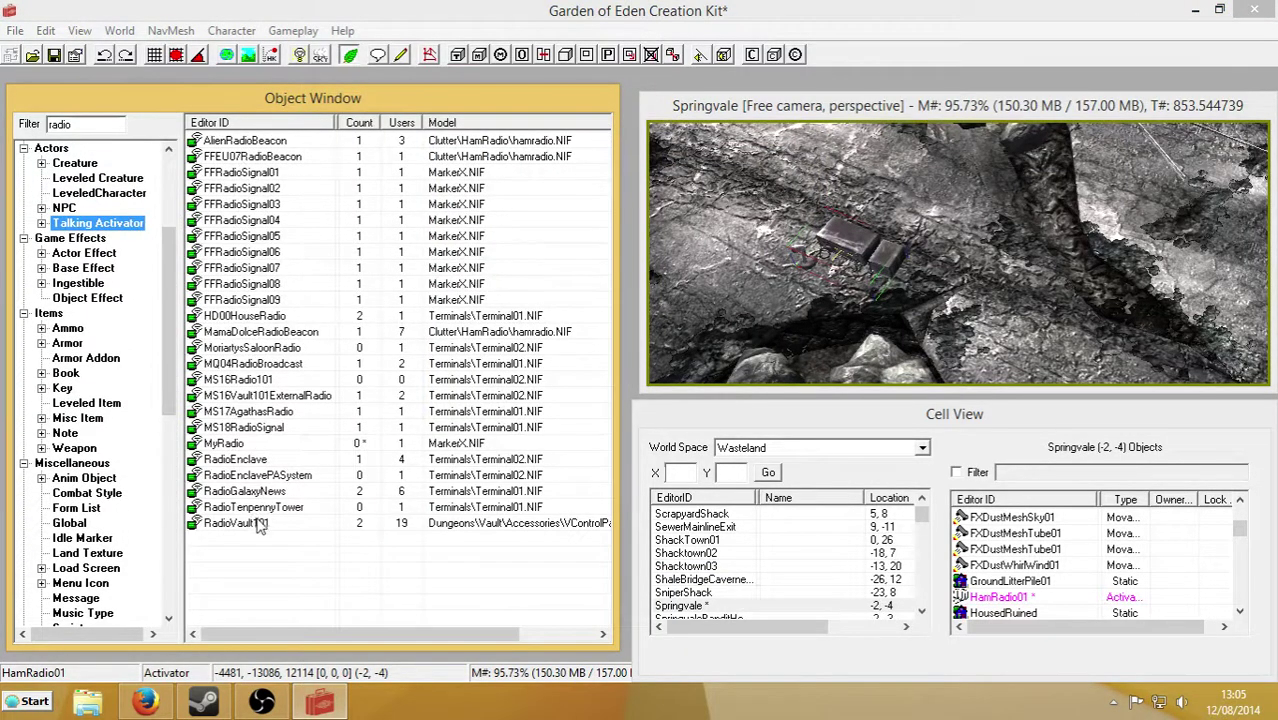
pyautogui.click(258, 444)
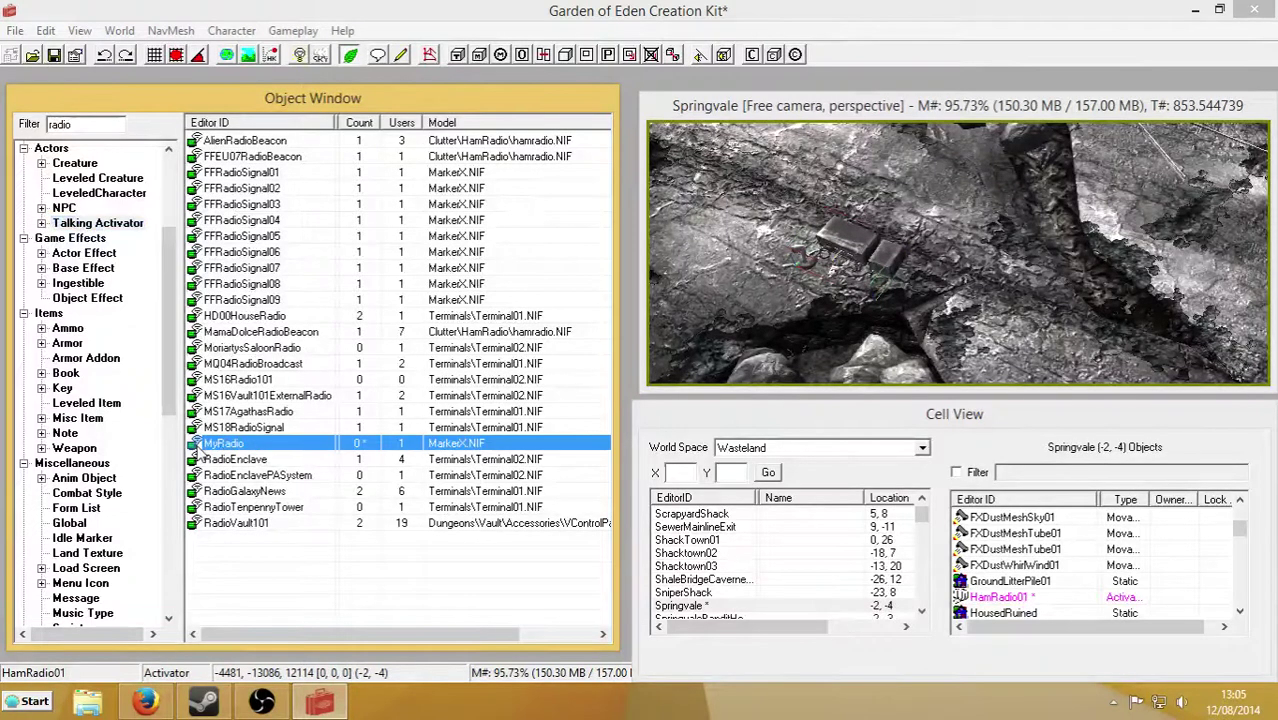
pyautogui.moveTo(258, 444); pyautogui.dragTo(905, 210)
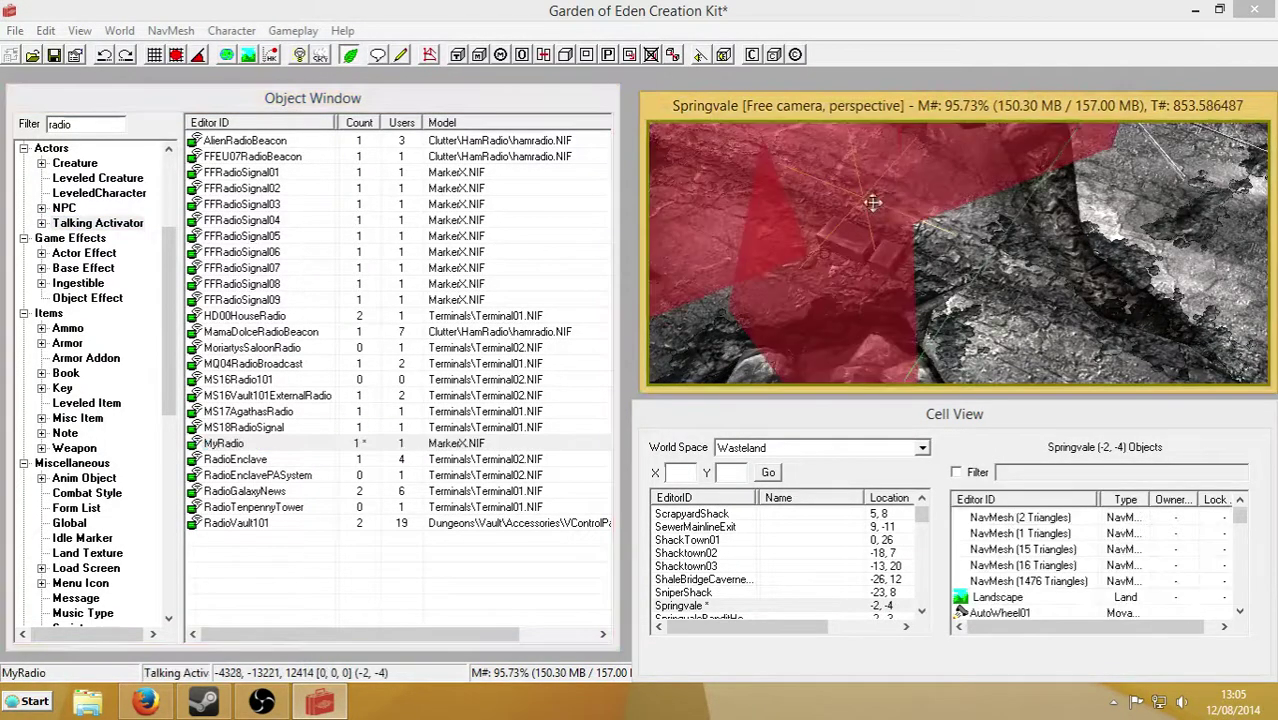
# Move the MyRadio marker to -4473, -13070, 12044 with the town skyline in view.
pyautogui.moveTo(882, 168)
pyautogui.mouseDown()
pyautogui.moveTo(912, 272)
pyautogui.moveTo(903, 200)
pyautogui.moveTo(912, 270)
pyautogui.mouseUp()
pyautogui.moveTo(936, 366); pyautogui.dragTo(940, 330)
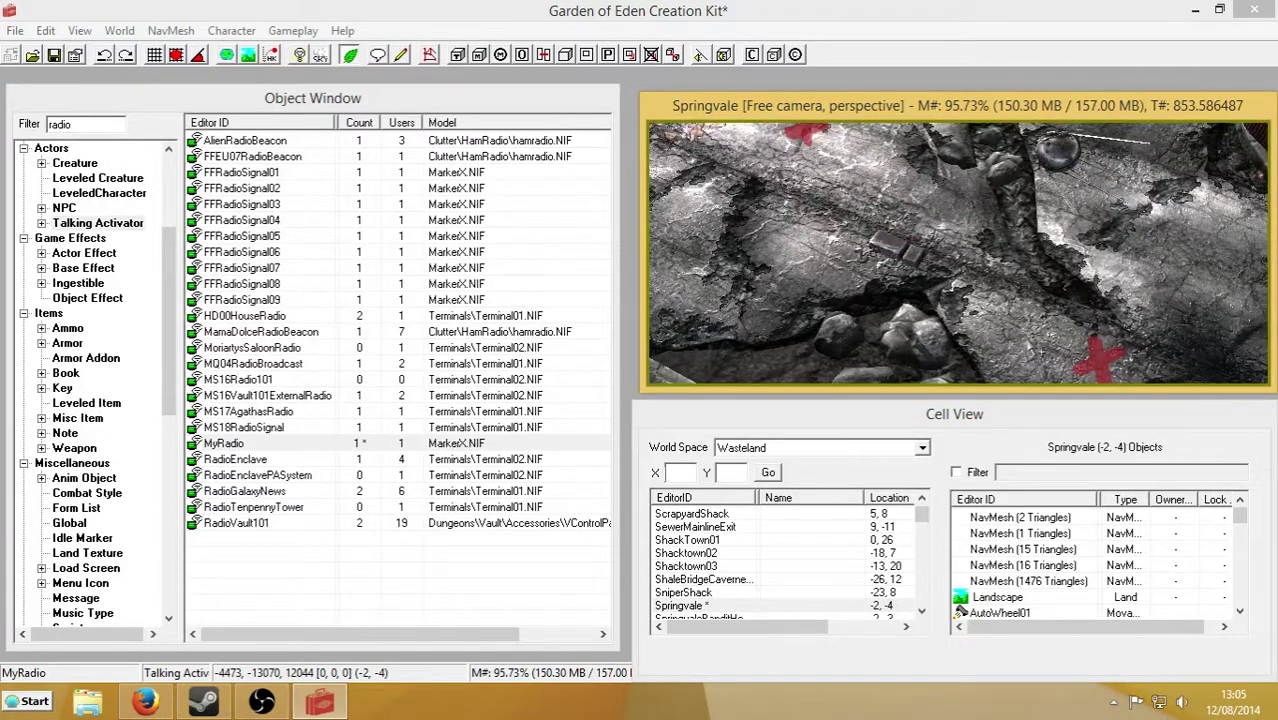
pyautogui.moveTo(944, 336)
pyautogui.keyDown('shift'); pyautogui.mouseDown(button='middle')
pyautogui.moveTo(950, 232)
pyautogui.moveTo(880, 228)
pyautogui.moveTo(893, 248)
pyautogui.mouseUp(button='middle'); pyautogui.keyUp('shift')
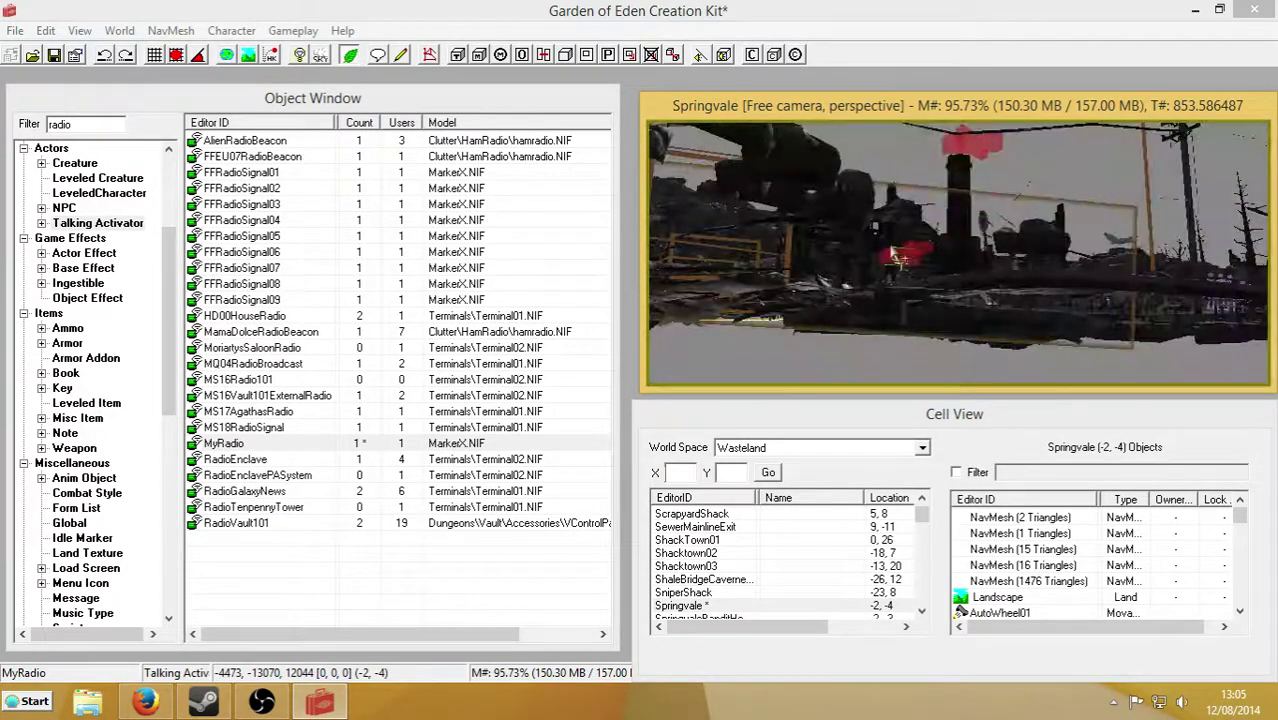
# Rename the MyRadio marker's reference to MyRadio2REF and show its Radio Data settings.
pyautogui.doubleClick(893, 250)
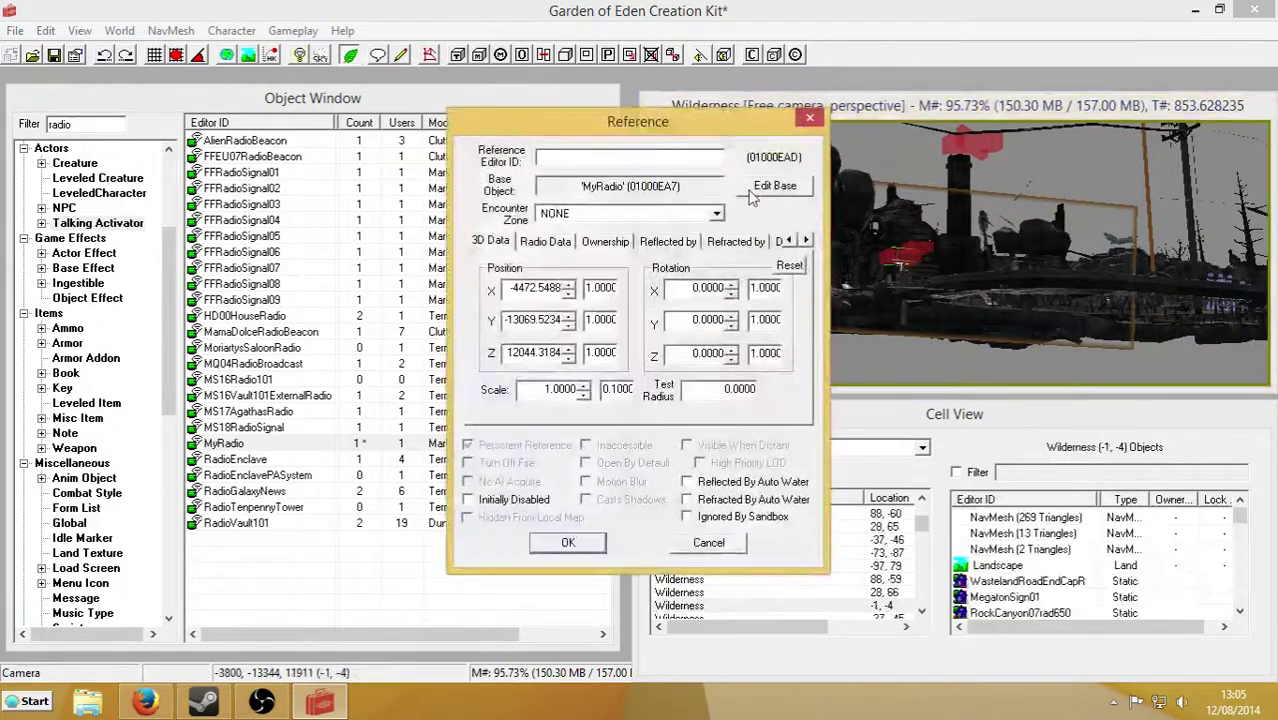
pyautogui.click(540, 157)
pyautogui.write('MyRadio')
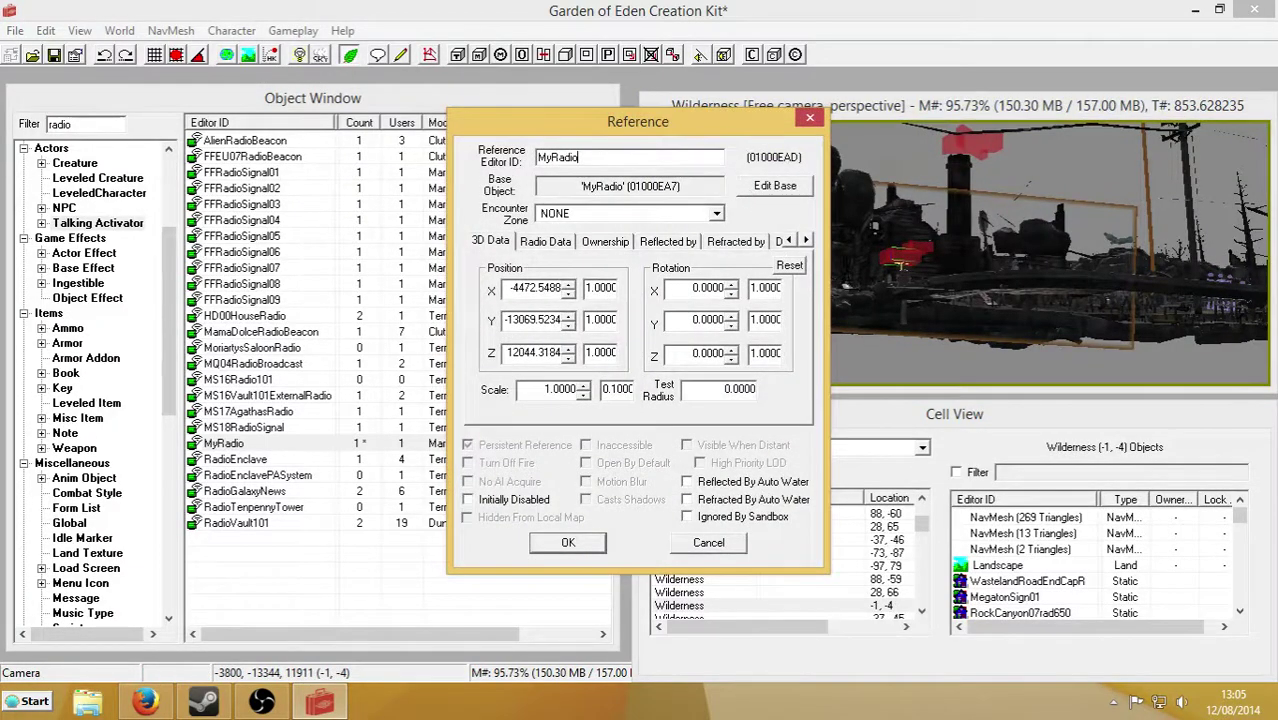
pyautogui.write('2REF')
pyautogui.click(571, 246)
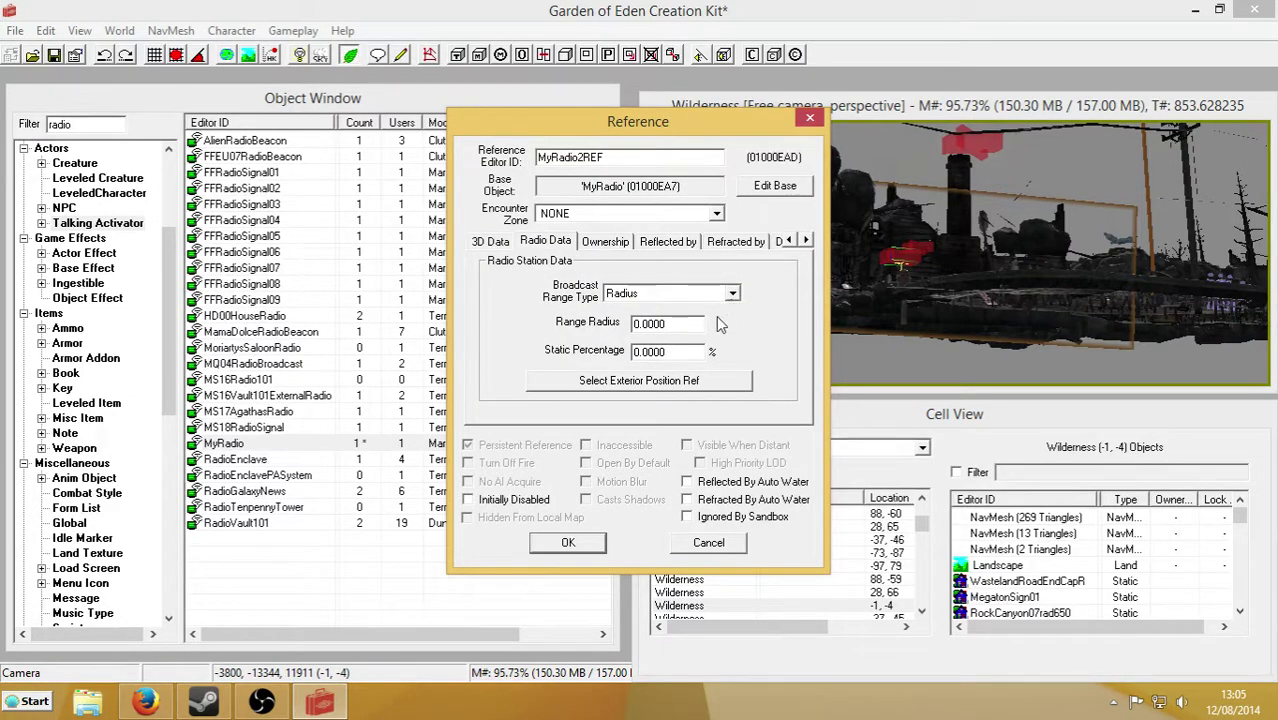
pyautogui.moveTo(643, 323); pyautogui.dragTo(633, 323)
# Inspect the FFRadioSignal03 activator and list where it is used.
pyautogui.doubleClick(262, 204)
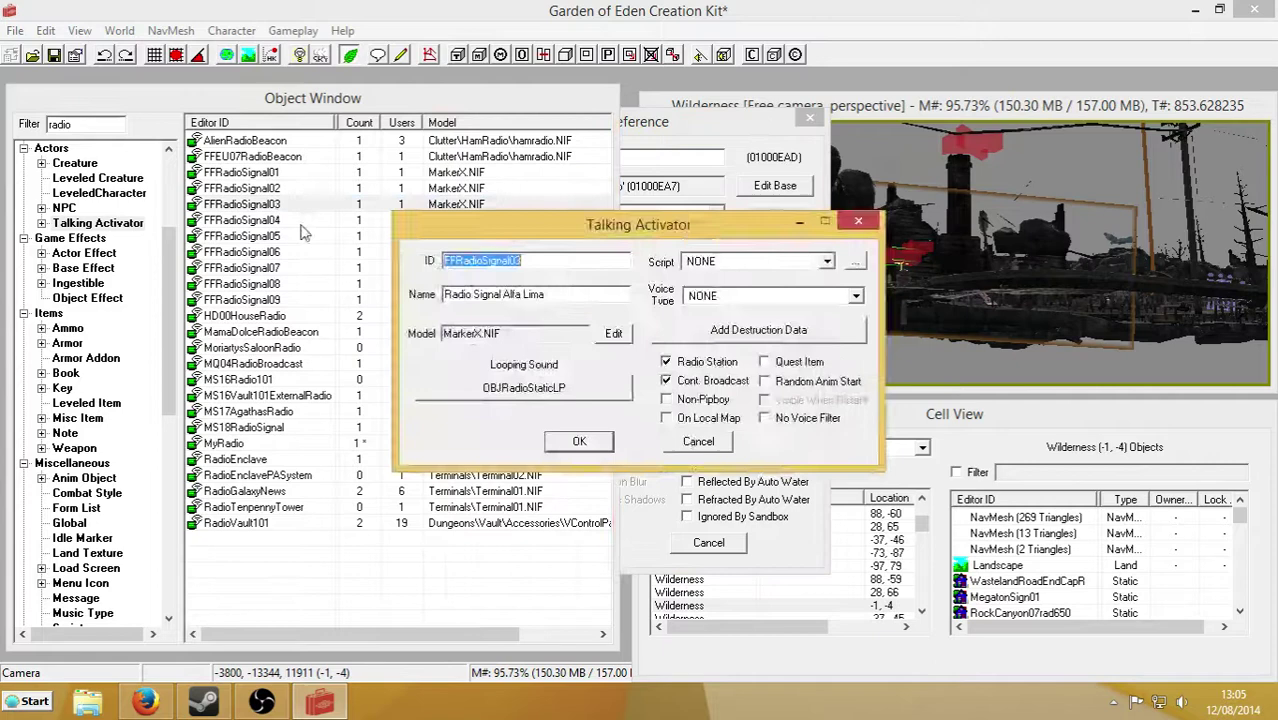
pyautogui.click(712, 450)
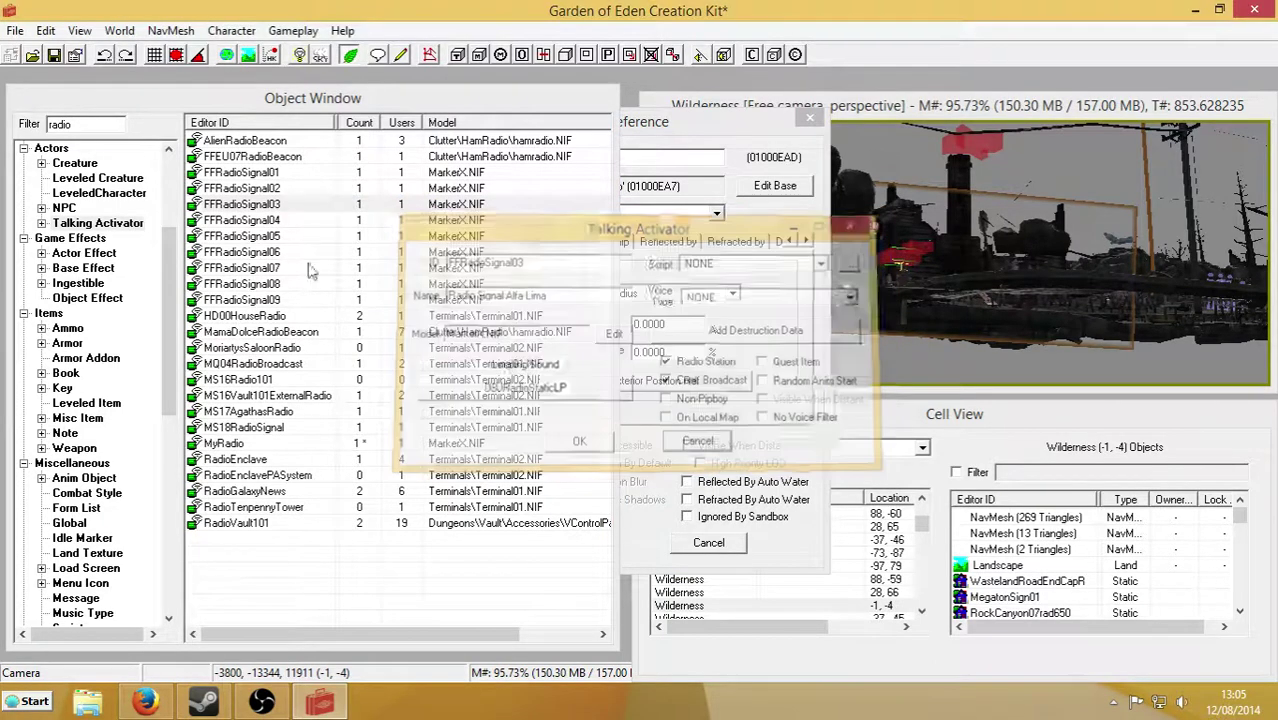
pyautogui.rightClick(288, 207)
pyautogui.click(338, 360)
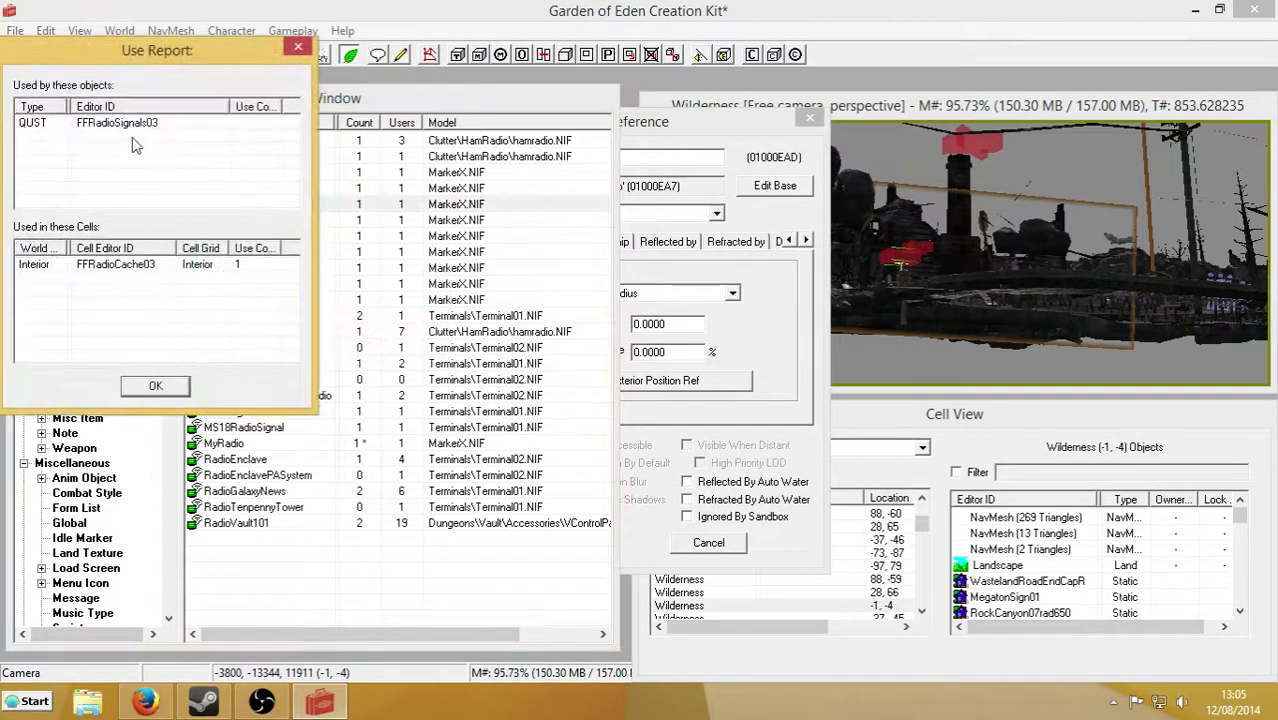
# Load the FFRadioCache03 interior cell and open FFRadioSignal03REF's properties.
pyautogui.click(120, 265)
pyautogui.doubleClick(120, 265)
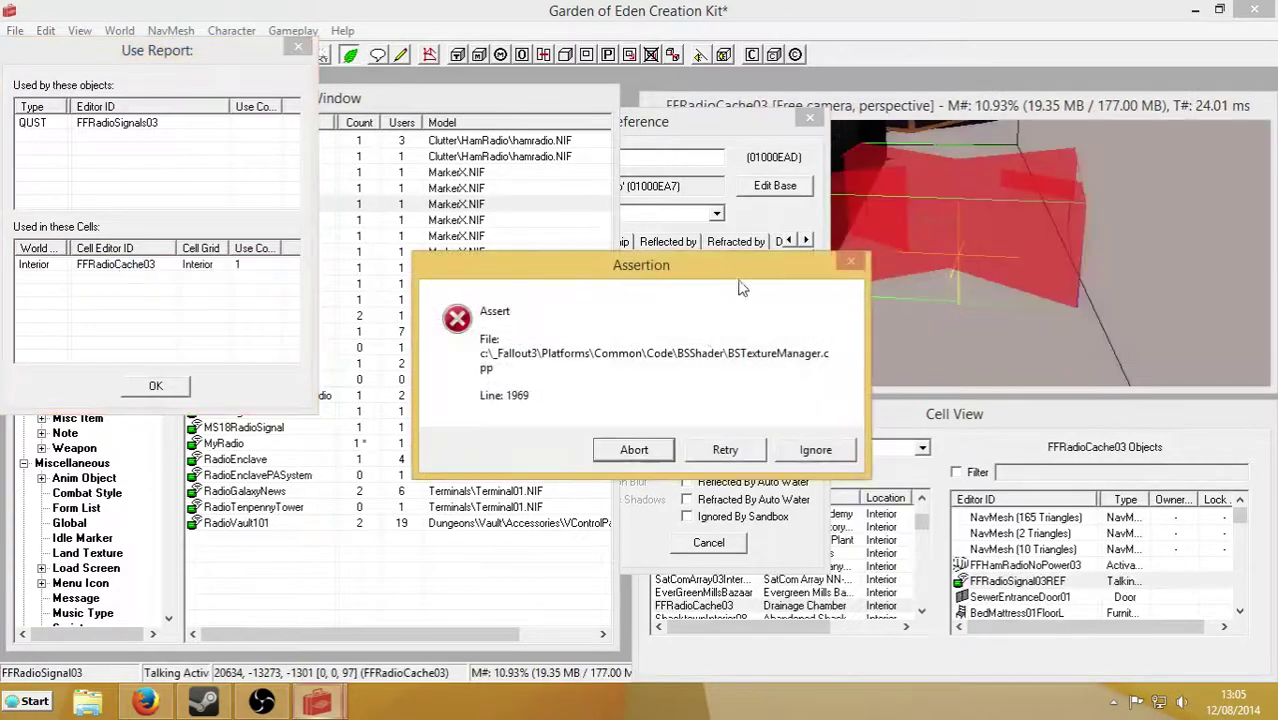
pyautogui.click(815, 450)
pyautogui.doubleClick(943, 191)
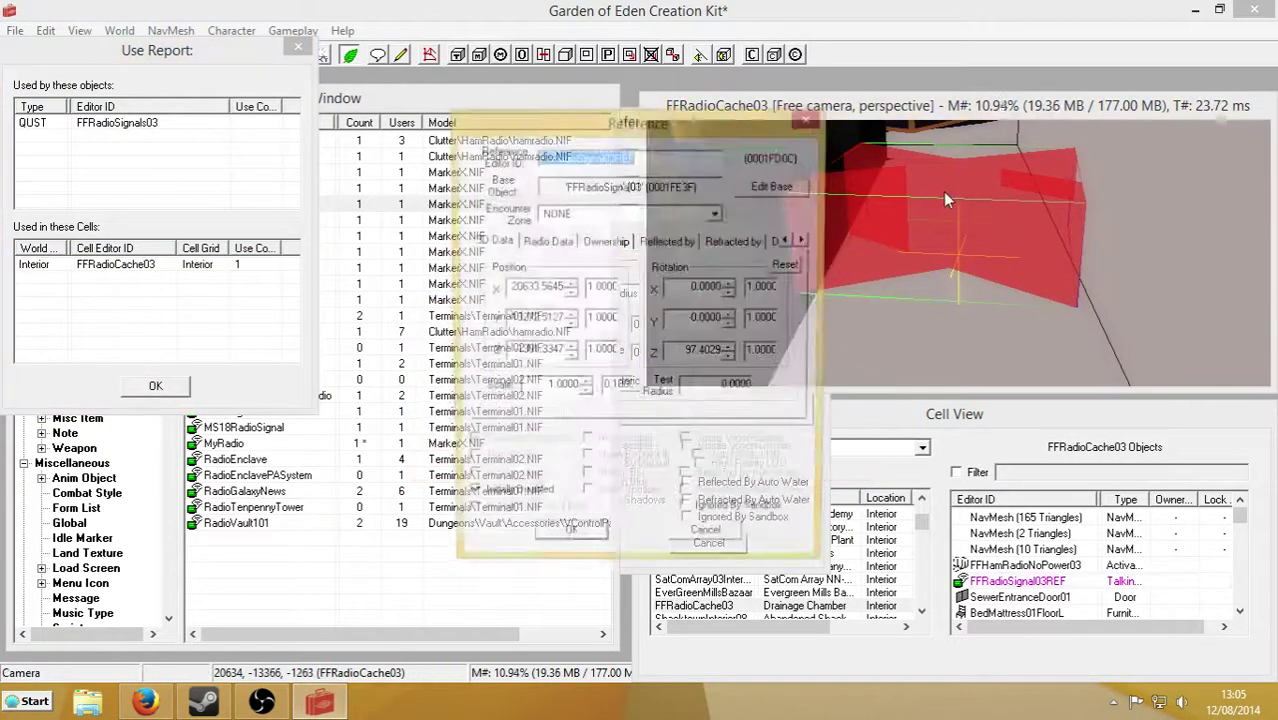
# Give MyRadio2REF FFRadioSignal03REF's settings: range radius 6000 and static percentage 100.
pyautogui.click(546, 242)
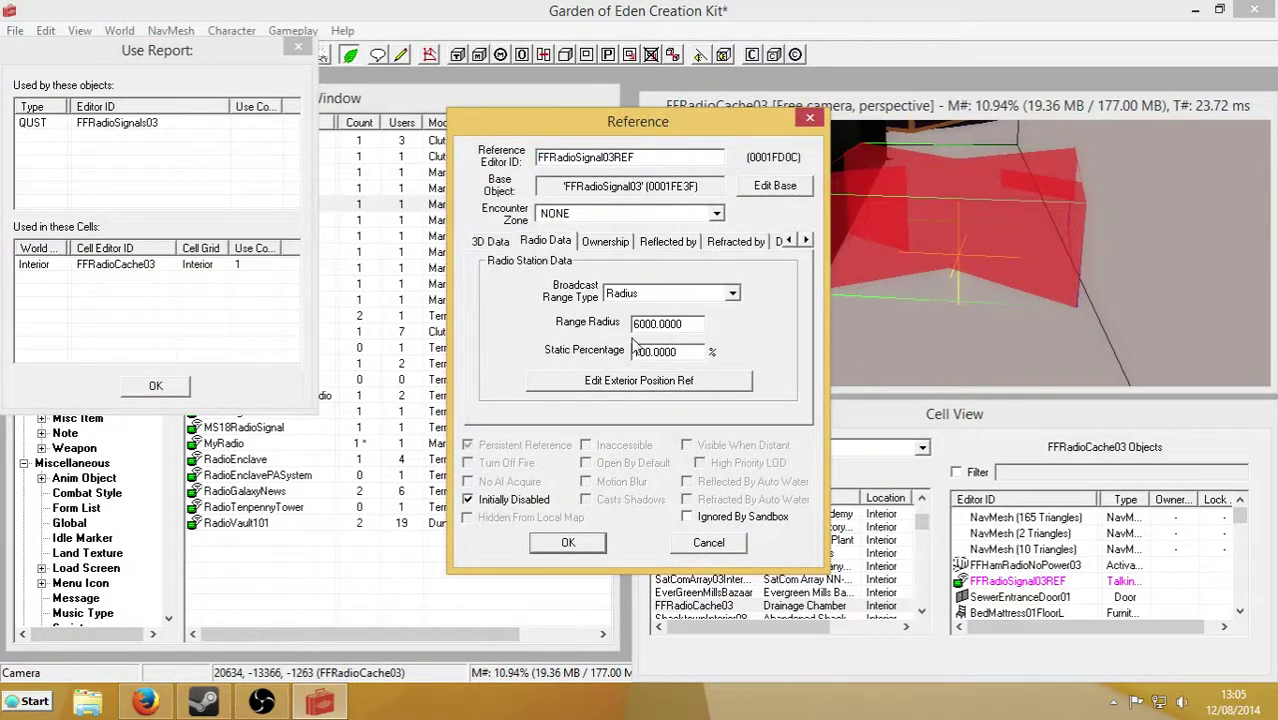
pyautogui.click(810, 118)
pyautogui.doubleClick(650, 128)
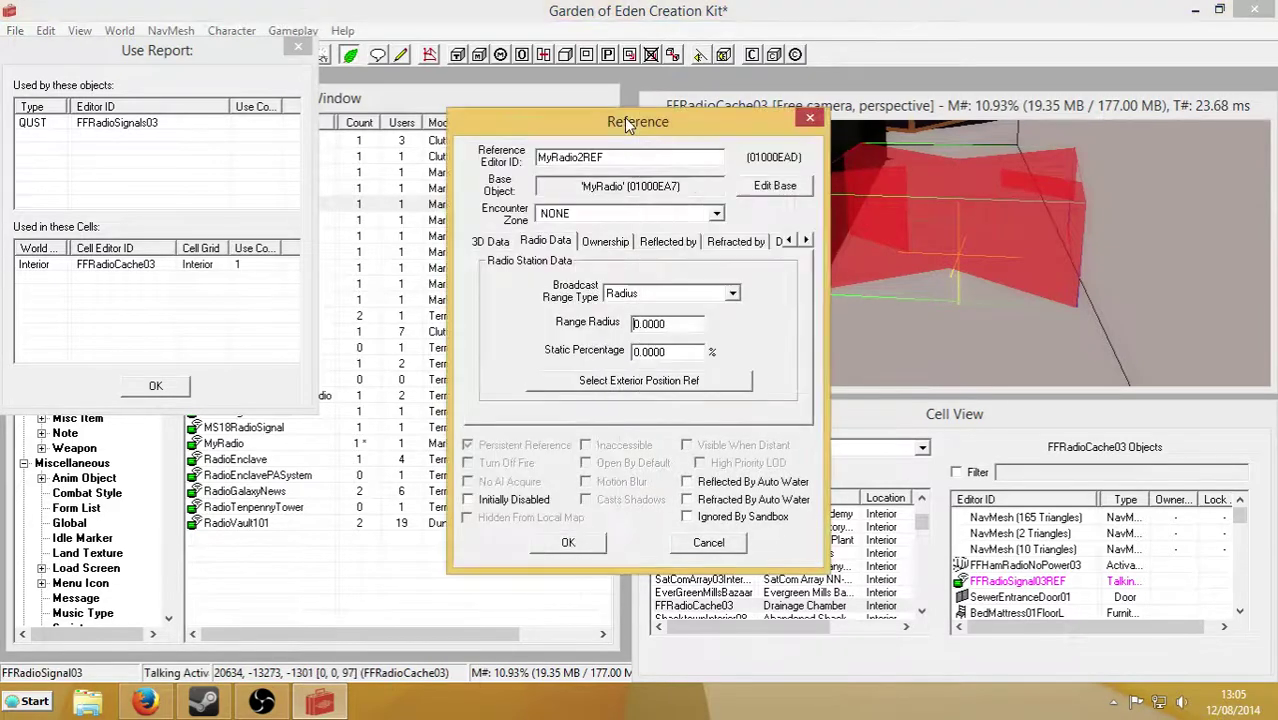
pyautogui.moveTo(638, 327); pyautogui.dragTo(632, 327)
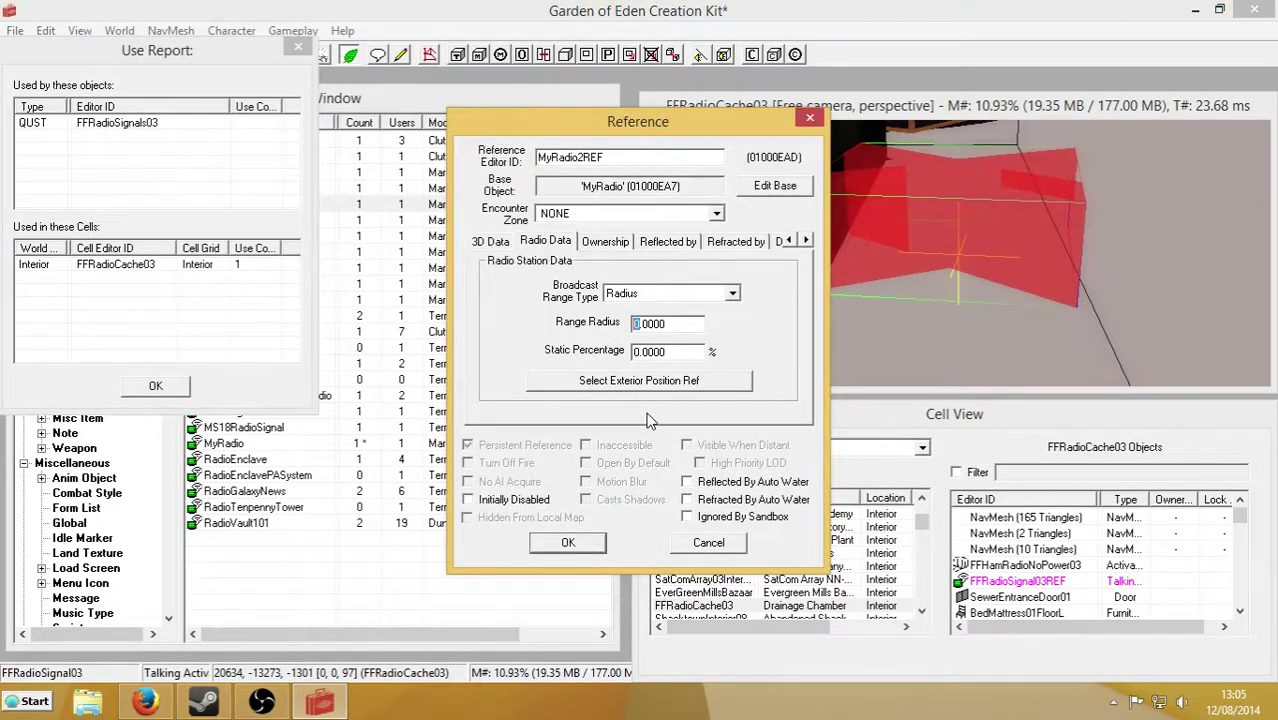
pyautogui.write('6000')
pyautogui.write('100')
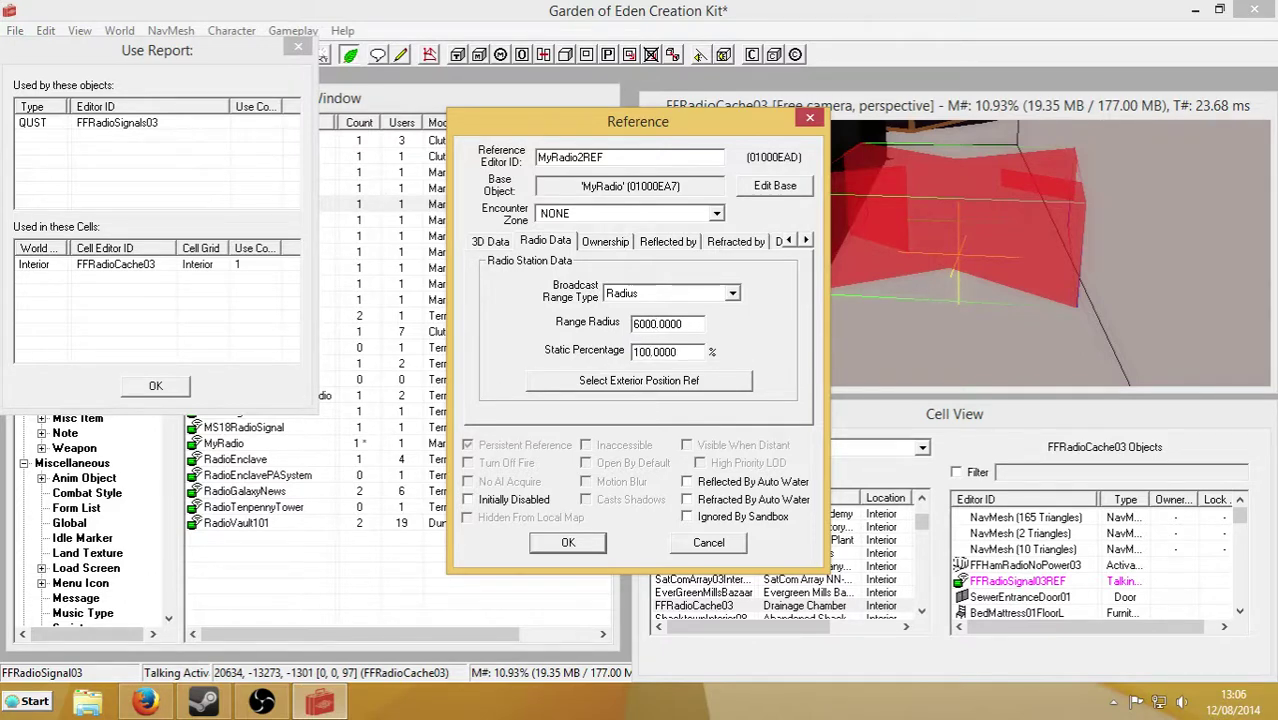
pyautogui.click(643, 324)
pyautogui.click(568, 542)
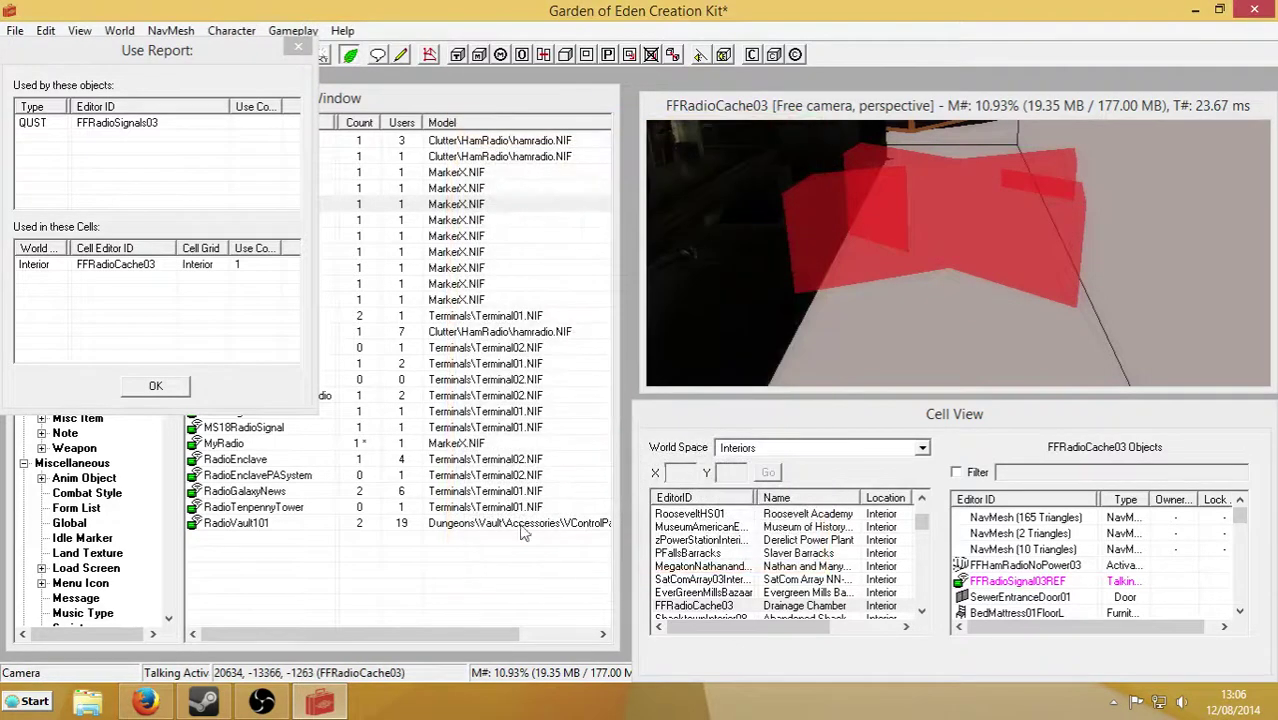
# Close the Use Report and start a new empty script in the Script Editor.
pyautogui.click(298, 46)
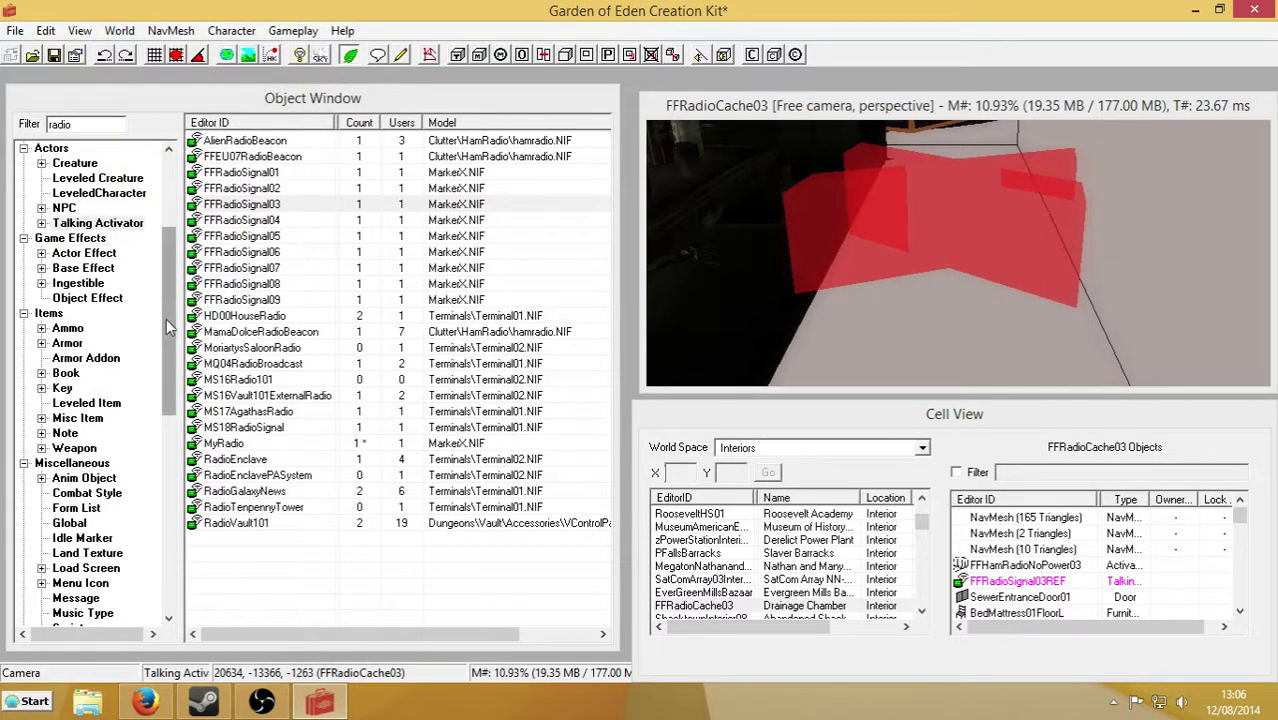
pyautogui.click(401, 55)
pyautogui.click(227, 212)
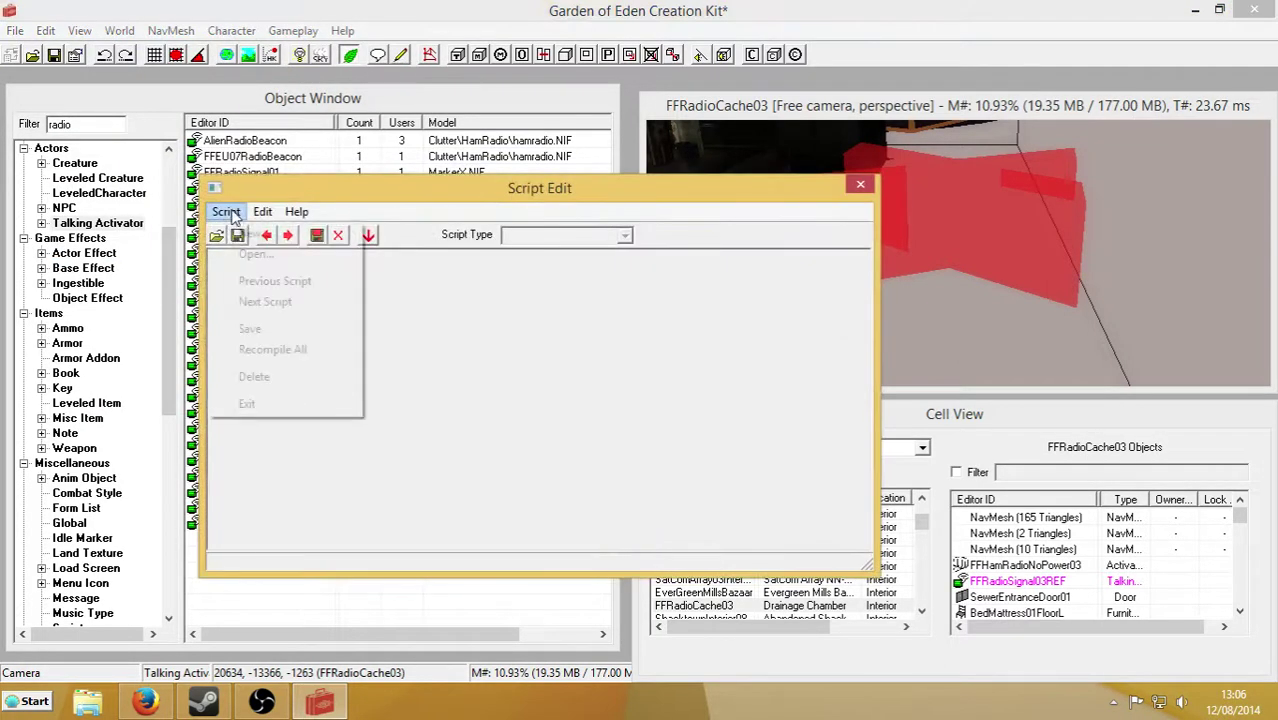
pyautogui.click(251, 236)
# Write SCN MyRadioScript with a GameMode block enabling MyRadio2REF when MyRadioREF.GetOpenState == 1.
pyautogui.write('SC')
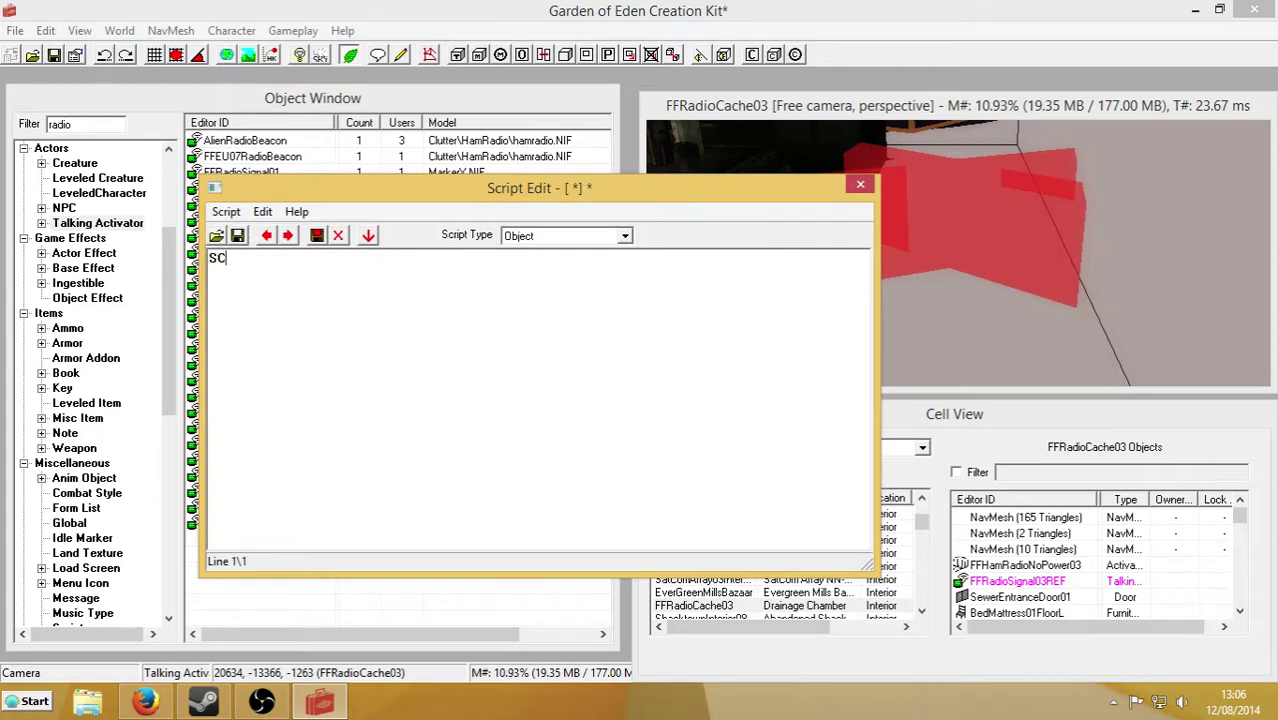
pyautogui.write('N MyRadioScript')
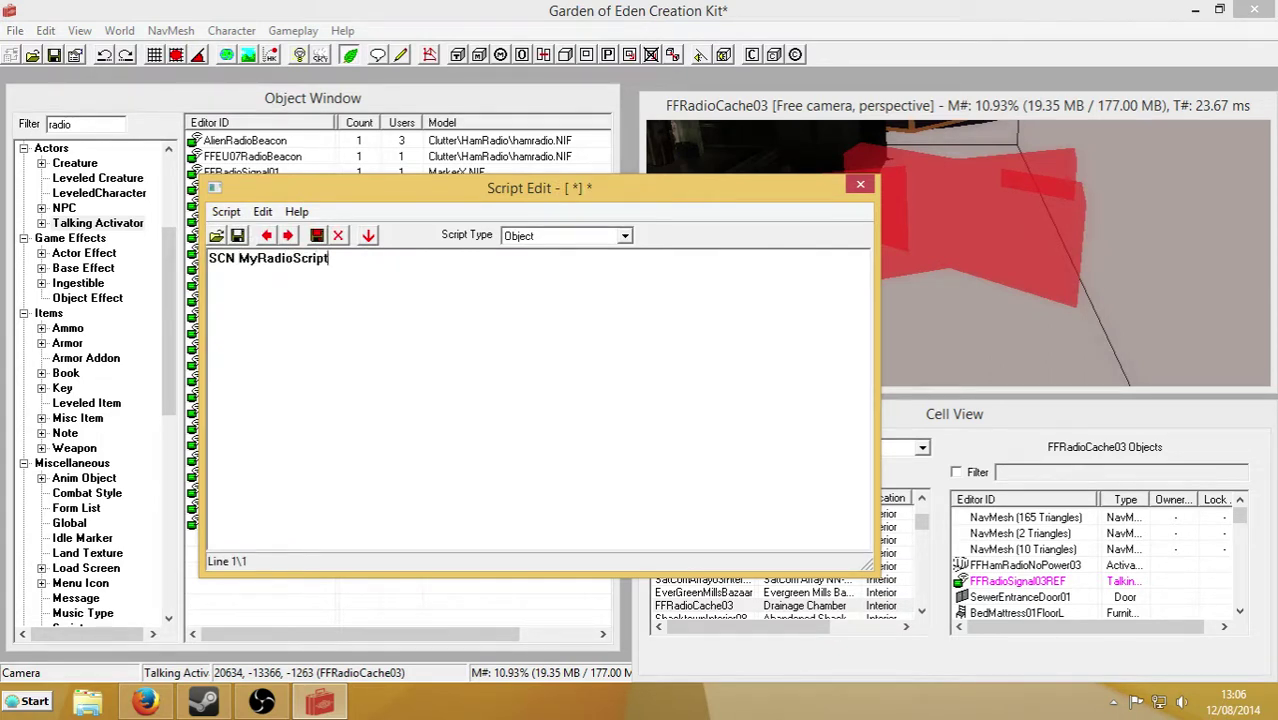
pyautogui.press('Return')
pyautogui.press('Return')
pyautogui.write('Begin GameMode')
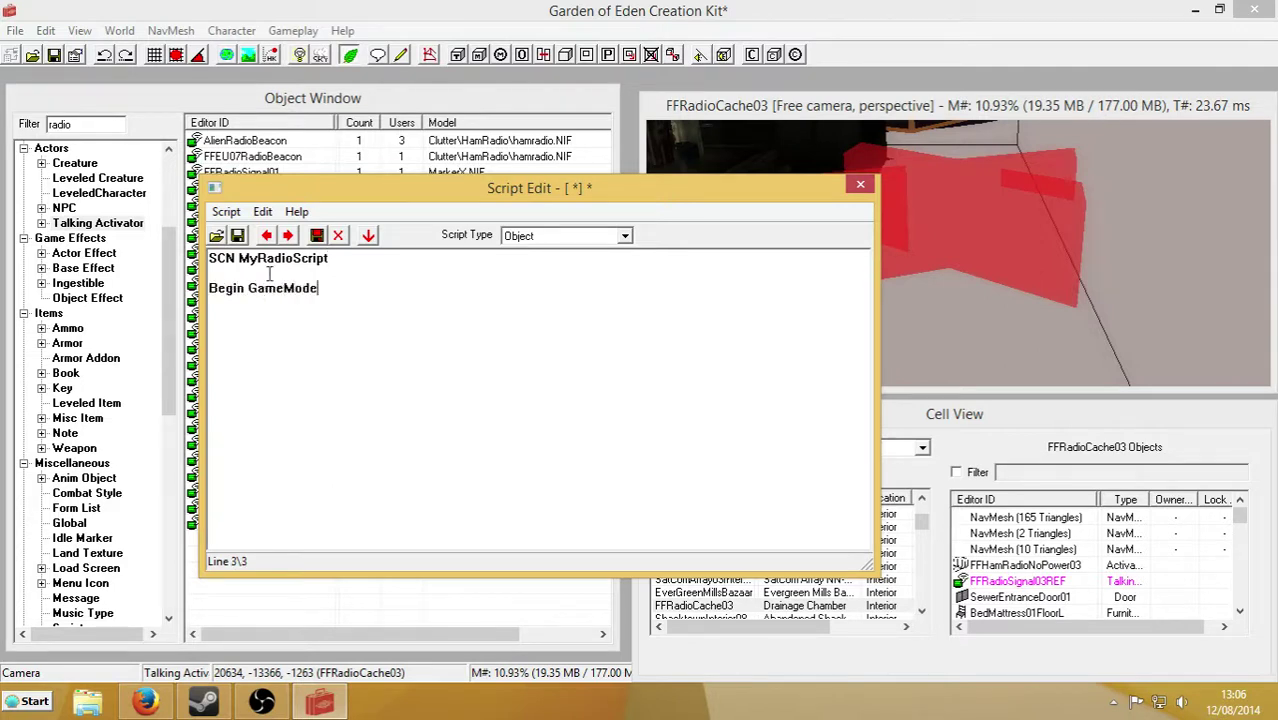
pyautogui.press('Return')
pyautogui.write('If MyRadioREF')
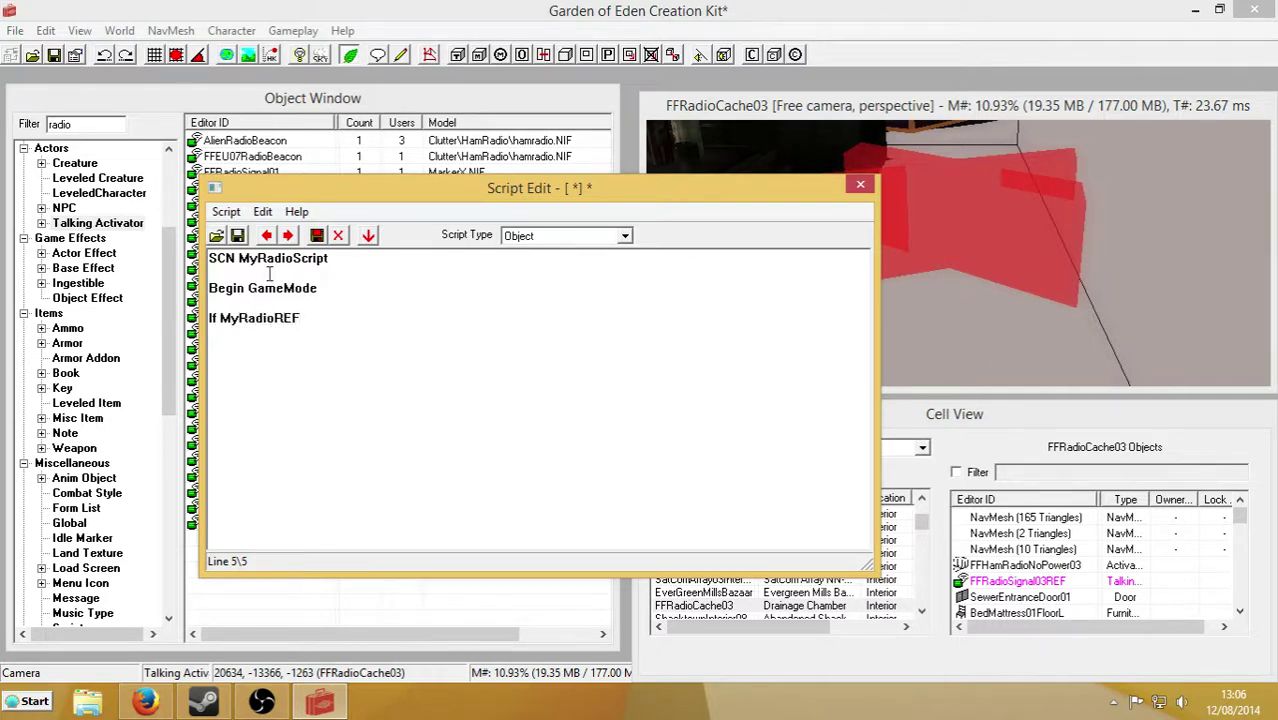
pyautogui.write('.GetOpenState ==1')
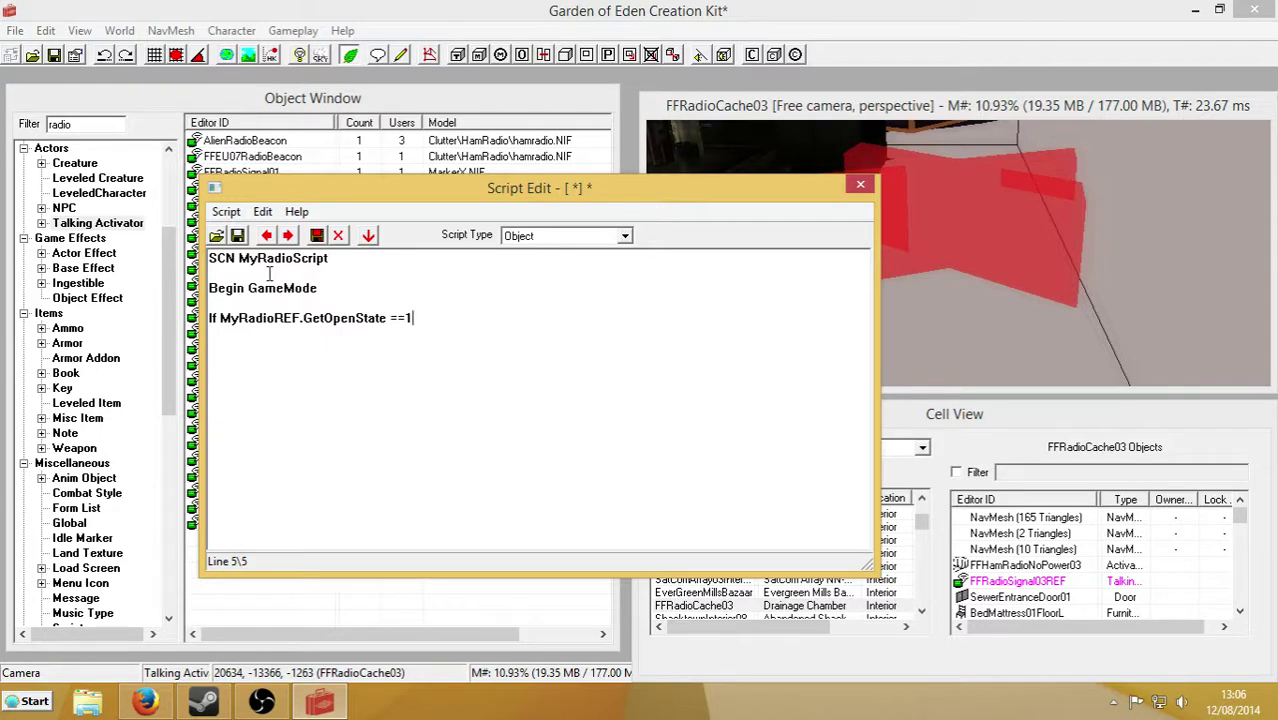
pyautogui.press('Tab')
pyautogui.write('MyRadioREF.E')
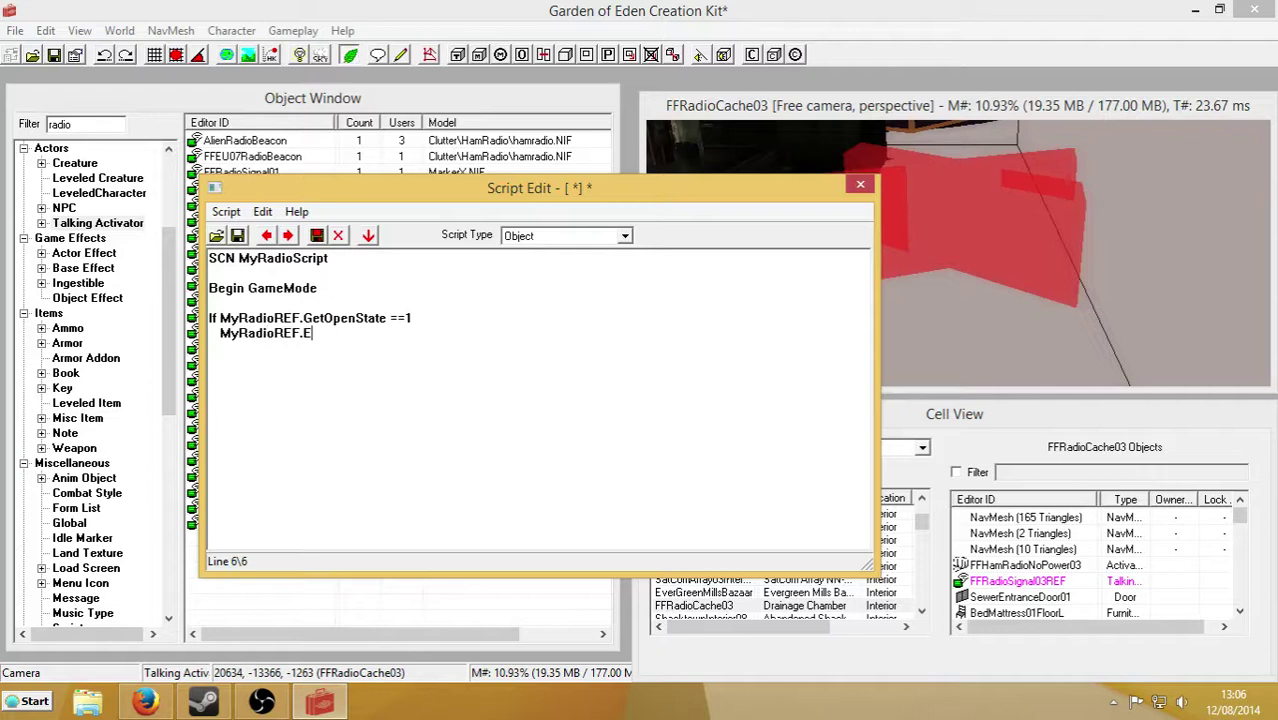
pyautogui.write('nabel')
pyautogui.press('BackSpace')
pyautogui.press('BackSpace')
pyautogui.write('le')
pyautogui.write('2')
# Add an ElseIf line testing MyRadioREF.GetOpenState == 3.
pyautogui.press('Return')
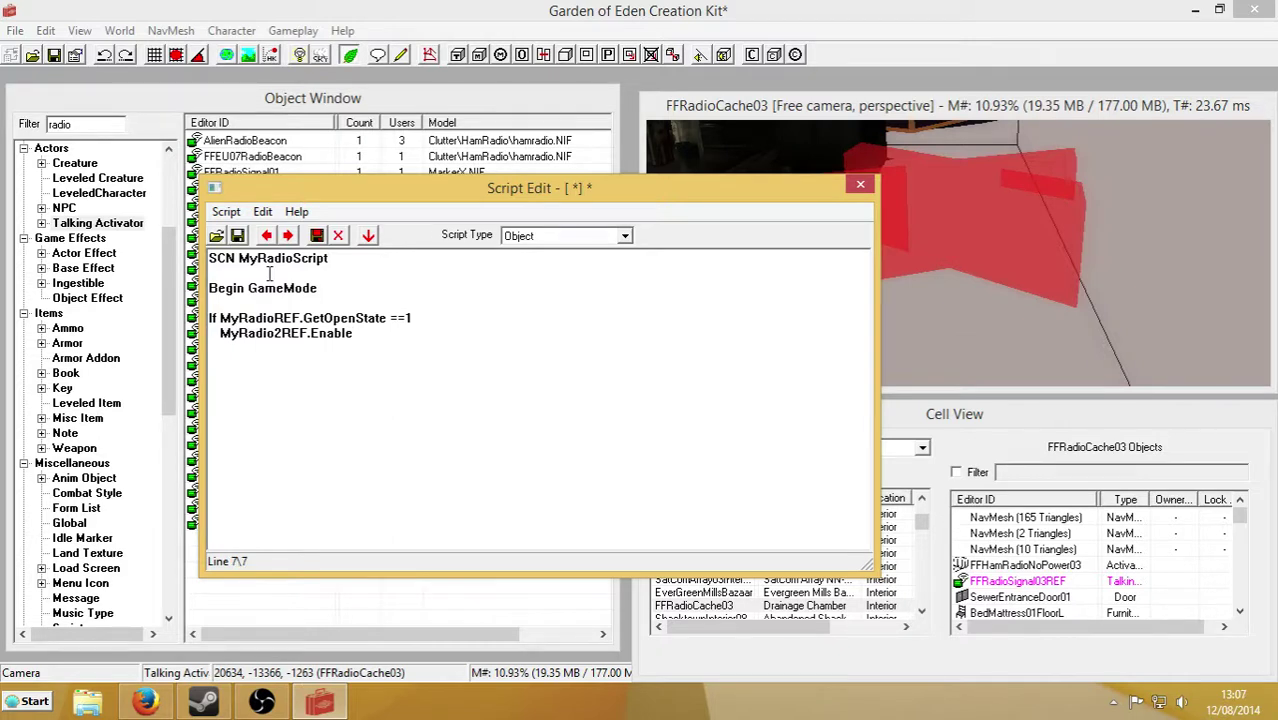
pyautogui.write('ElseIf MyRadio')
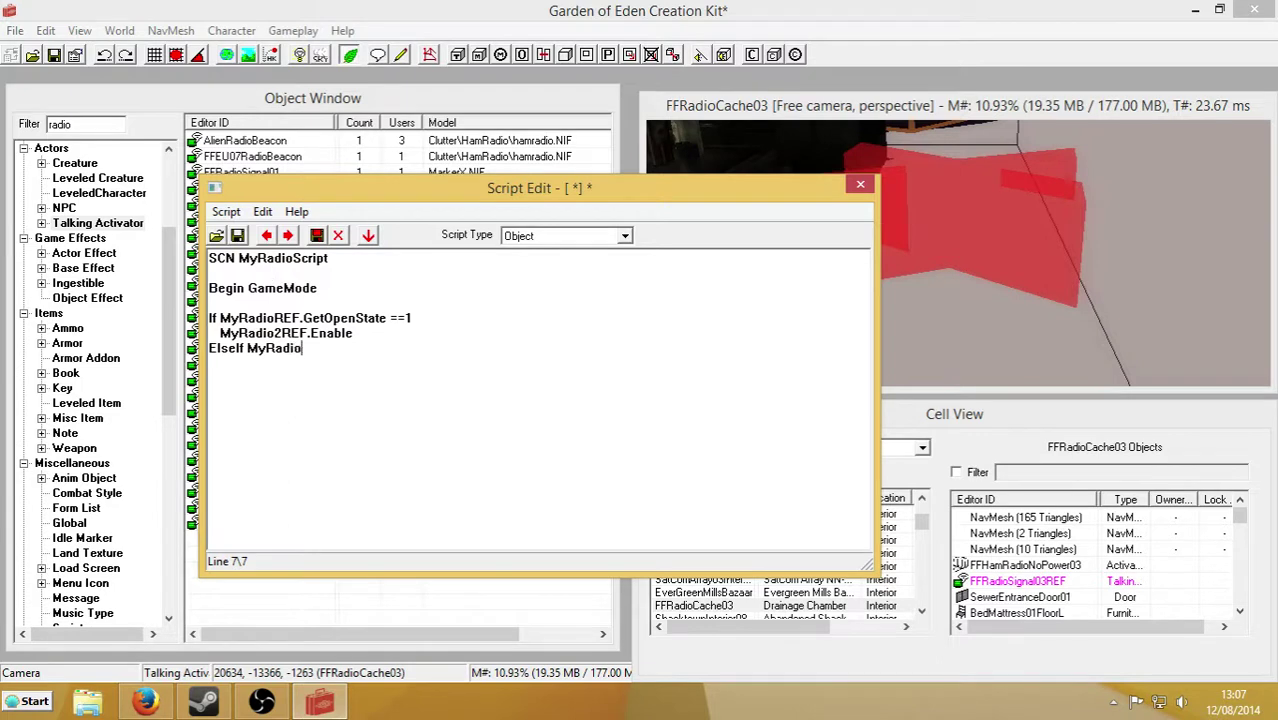
pyautogui.write('REF.GetOpenState ')
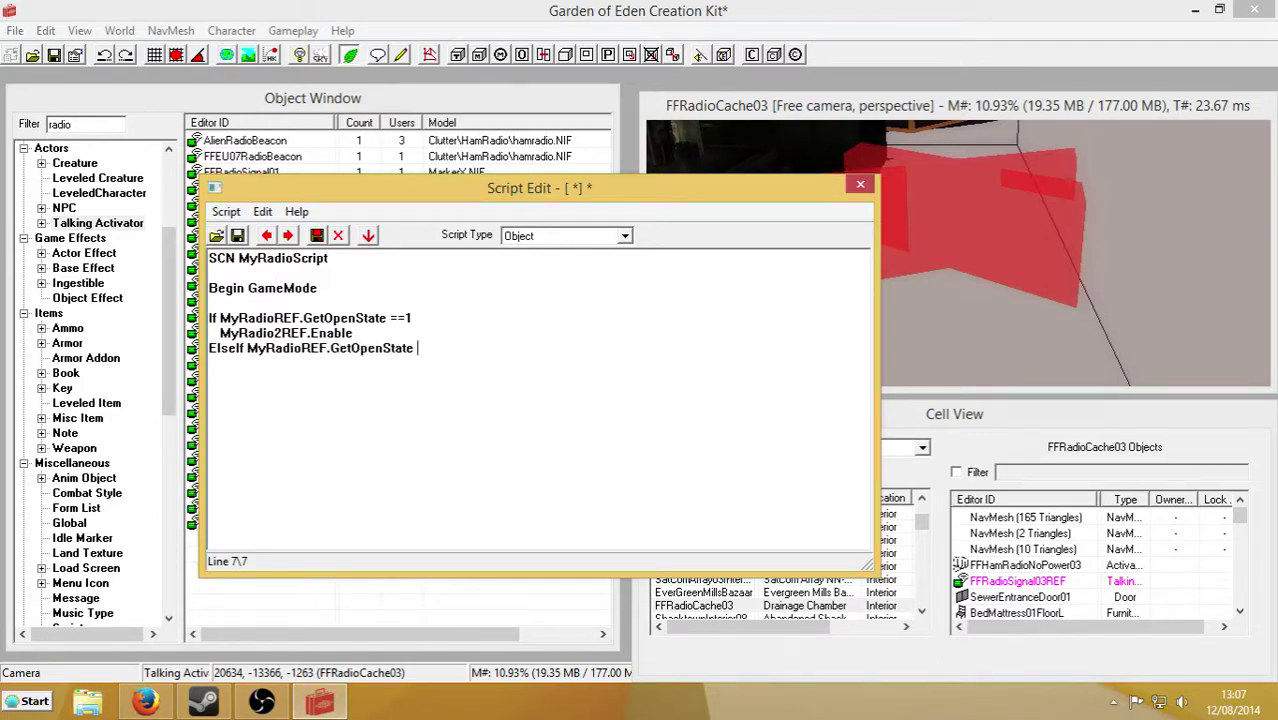
pyautogui.write('==')
# Add MyRadio2REF.Disable under it and close the script with EndIf and END.
pyautogui.write('Radio')
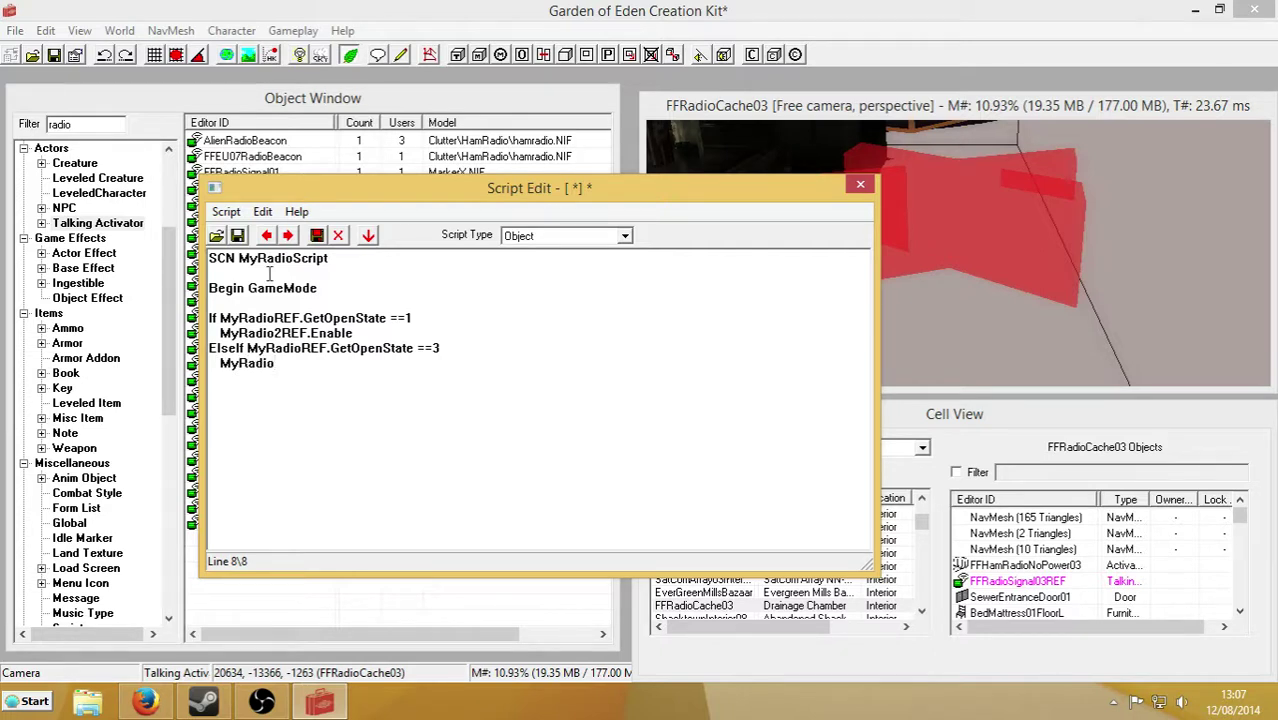
pyautogui.write('2REF.Dia')
pyautogui.press('BackSpace')
pyautogui.write('sable ')
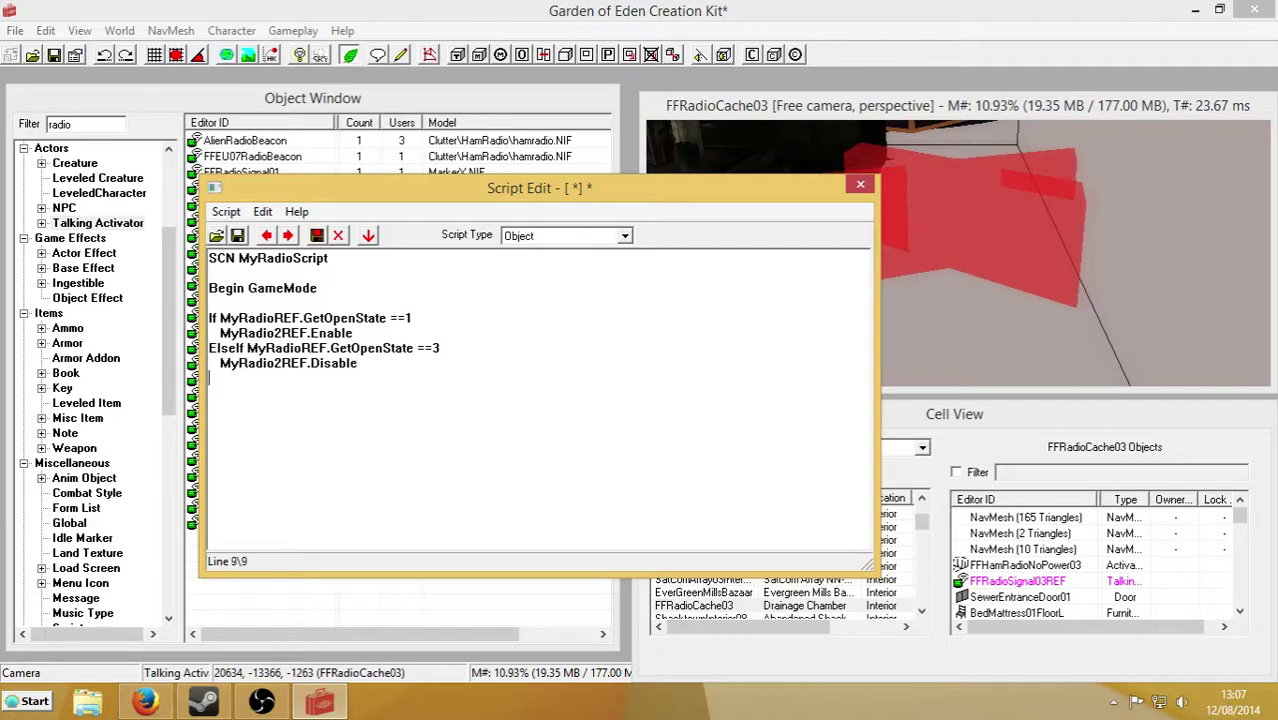
pyautogui.write('EndIf')
pyautogui.press('Return')
pyautogui.press('Return')
pyautogui.write('END')
# Set MyRadioScript's type to Quest, review its If/ElseIf lines, and close the editor.
pyautogui.click(624, 236)
pyautogui.click(555, 259)
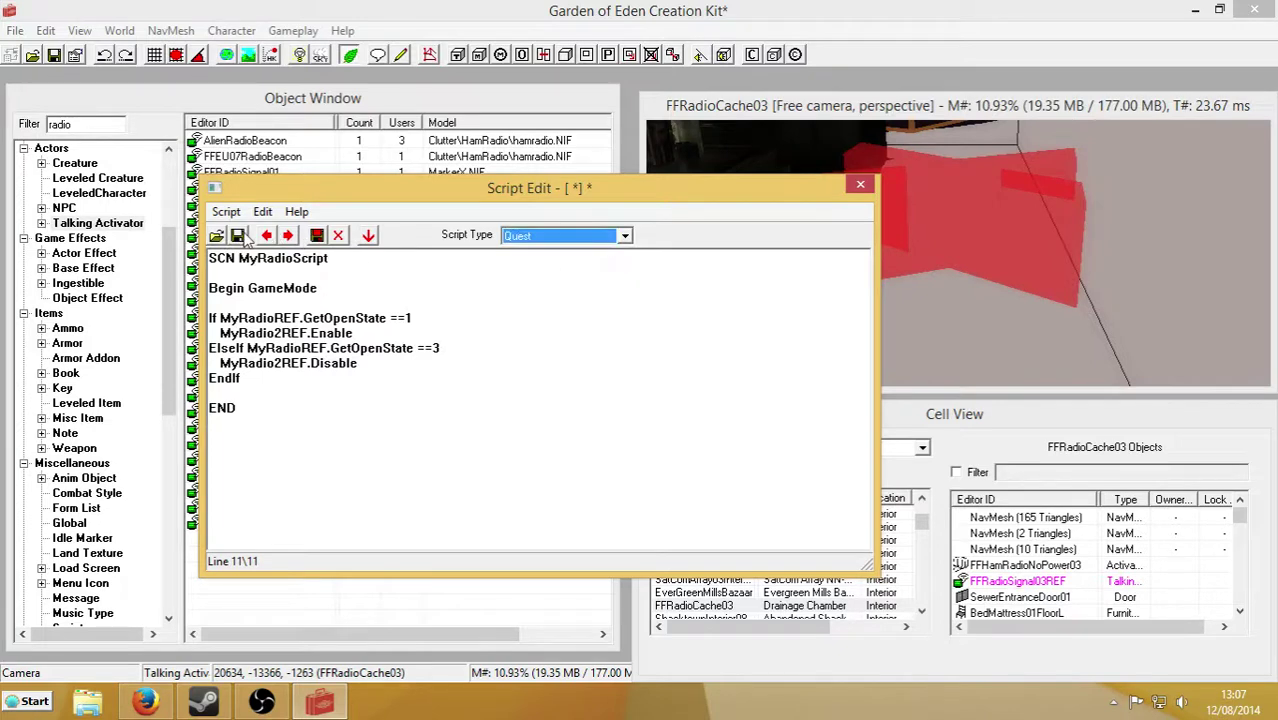
pyautogui.moveTo(210, 318); pyautogui.dragTo(531, 331)
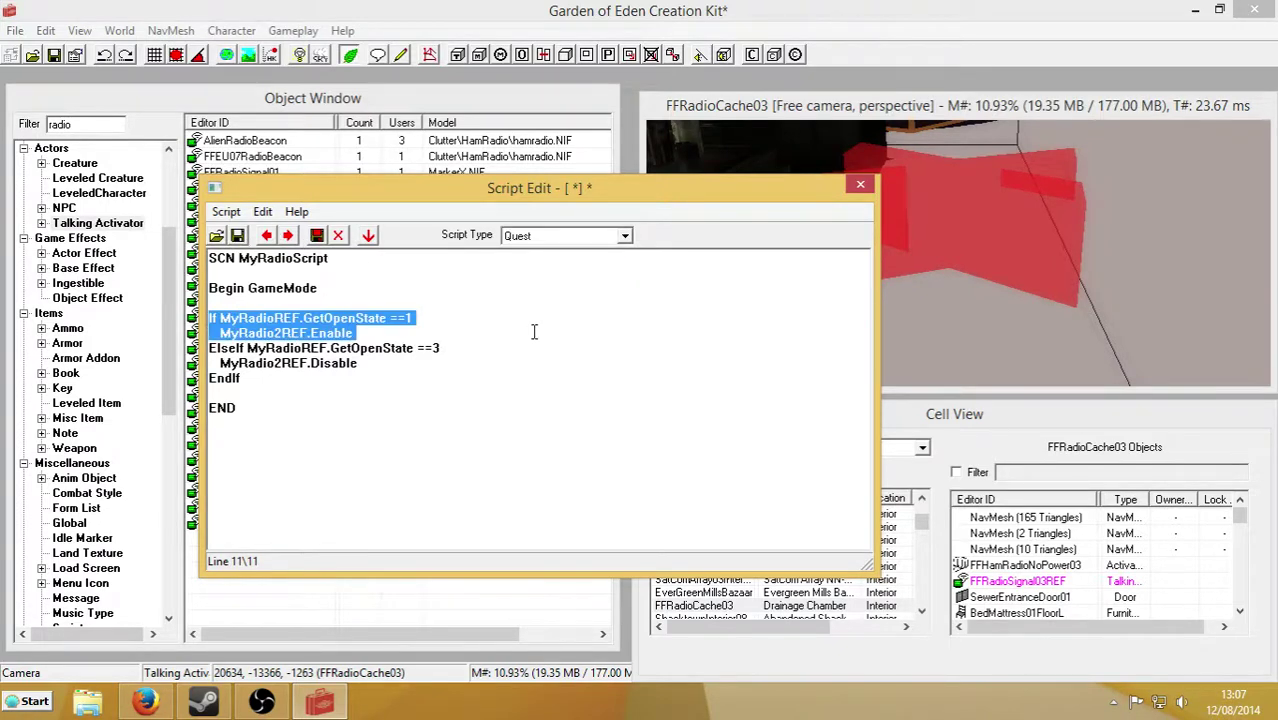
pyautogui.click(525, 314)
pyautogui.hotkey('shift', 'Home')
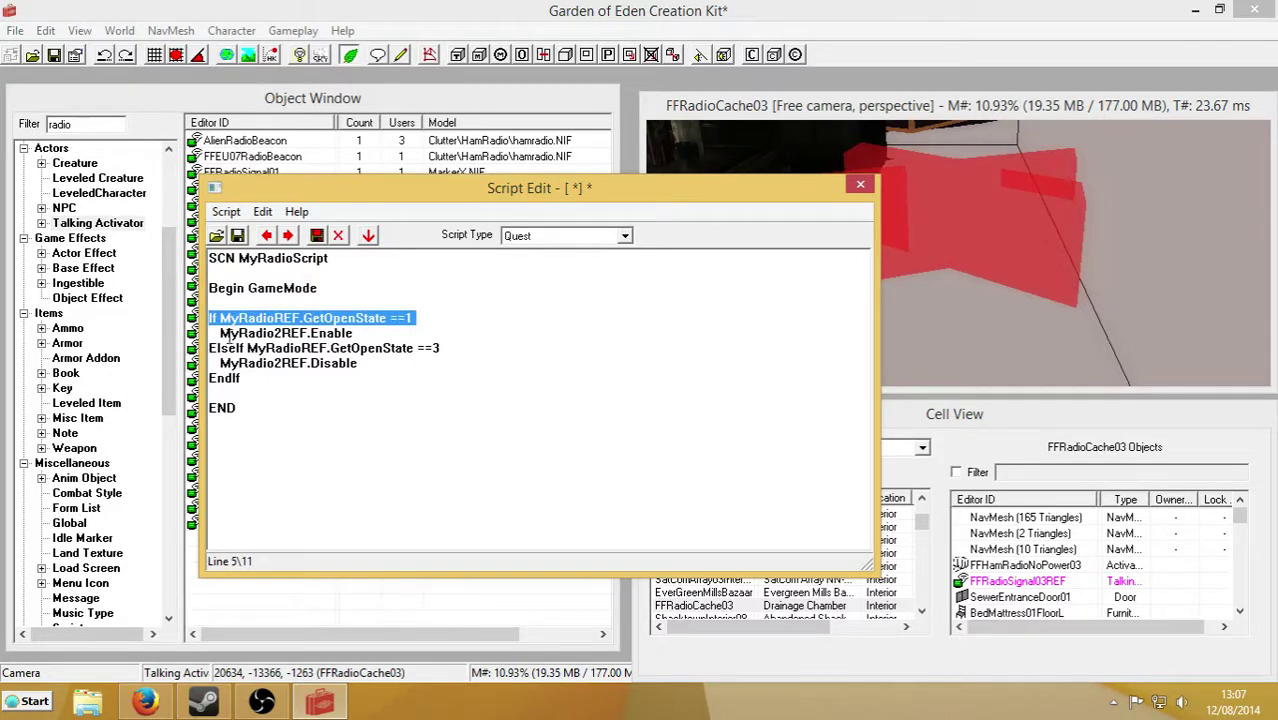
pyautogui.moveTo(220, 333); pyautogui.dragTo(408, 333)
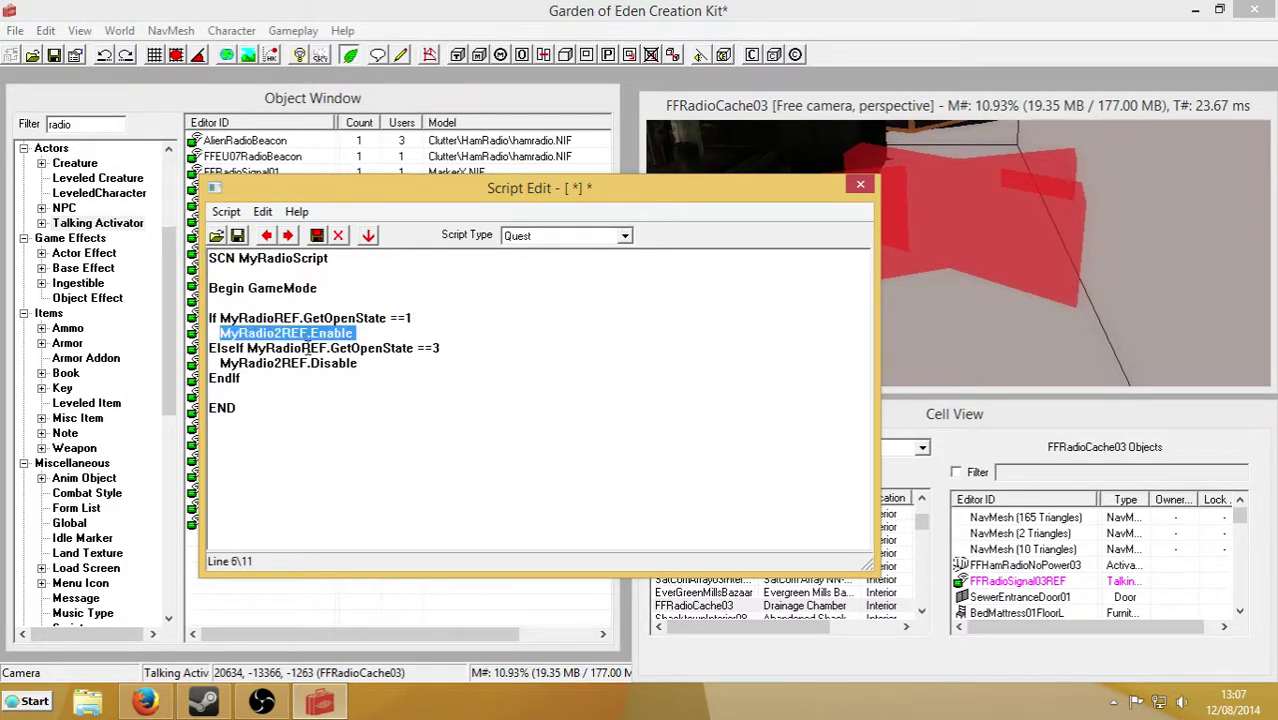
pyautogui.moveTo(211, 348); pyautogui.dragTo(690, 347)
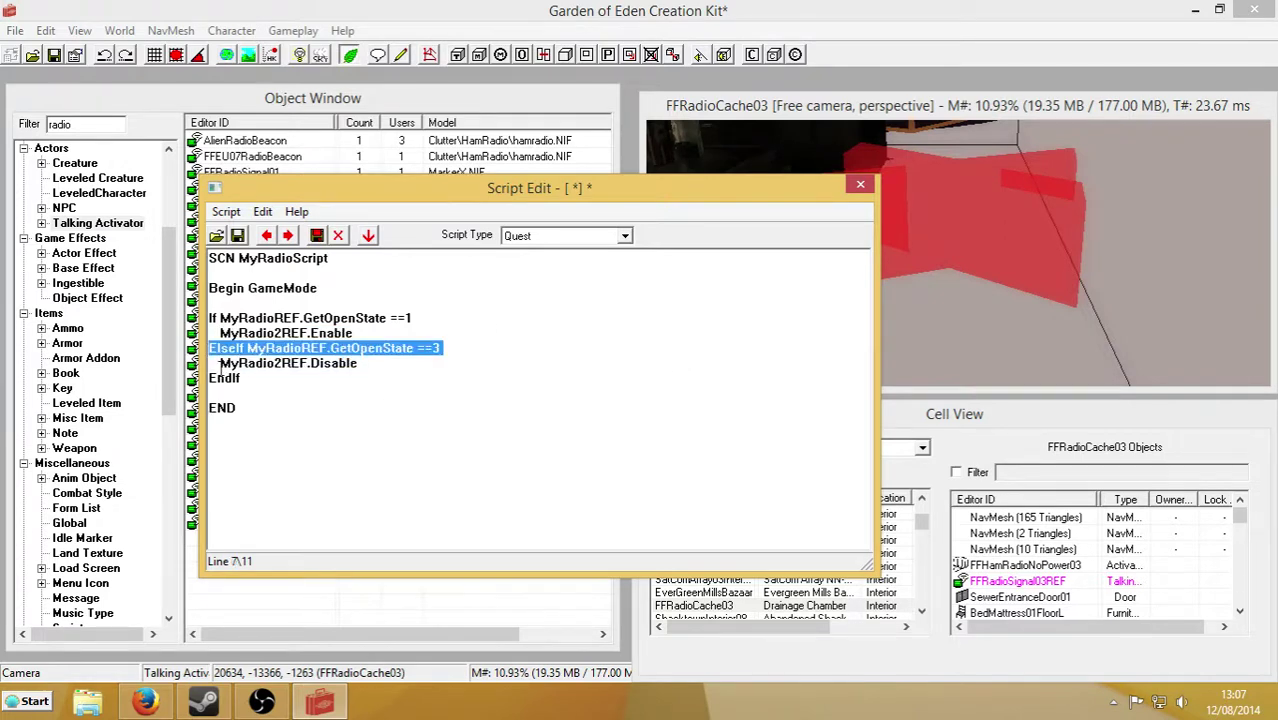
pyautogui.moveTo(219, 362); pyautogui.dragTo(471, 365)
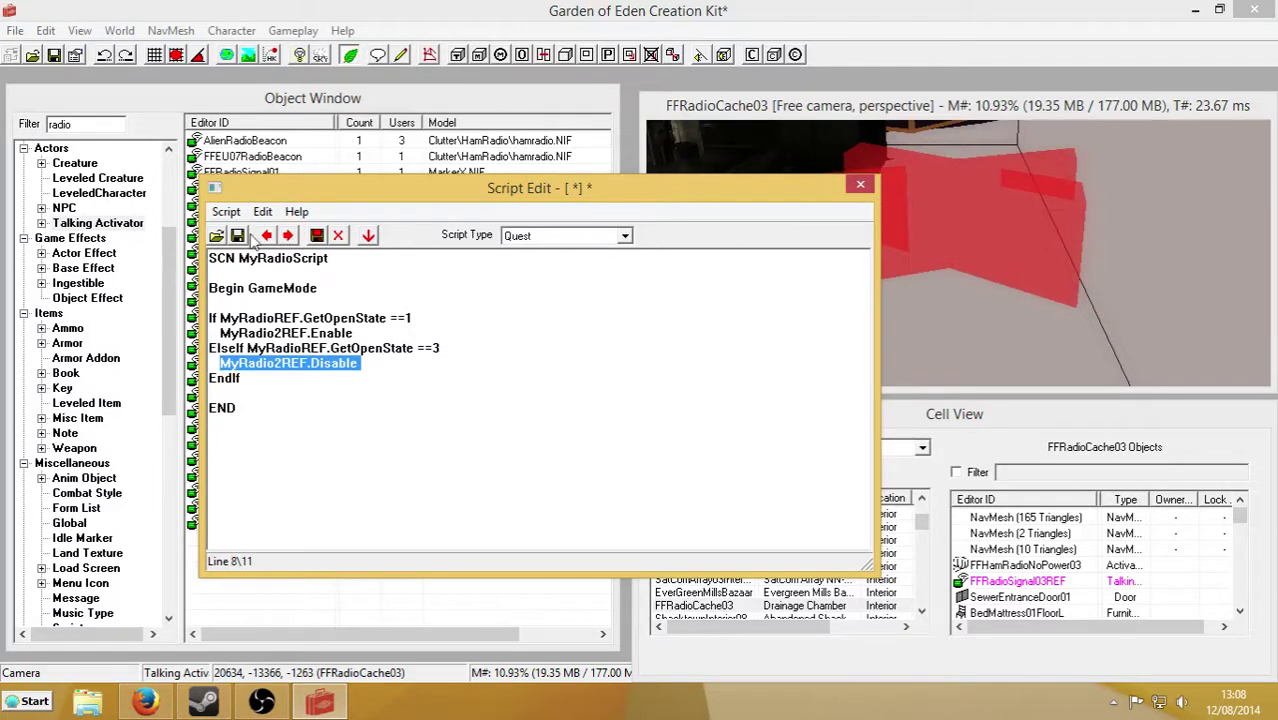
pyautogui.click(860, 184)
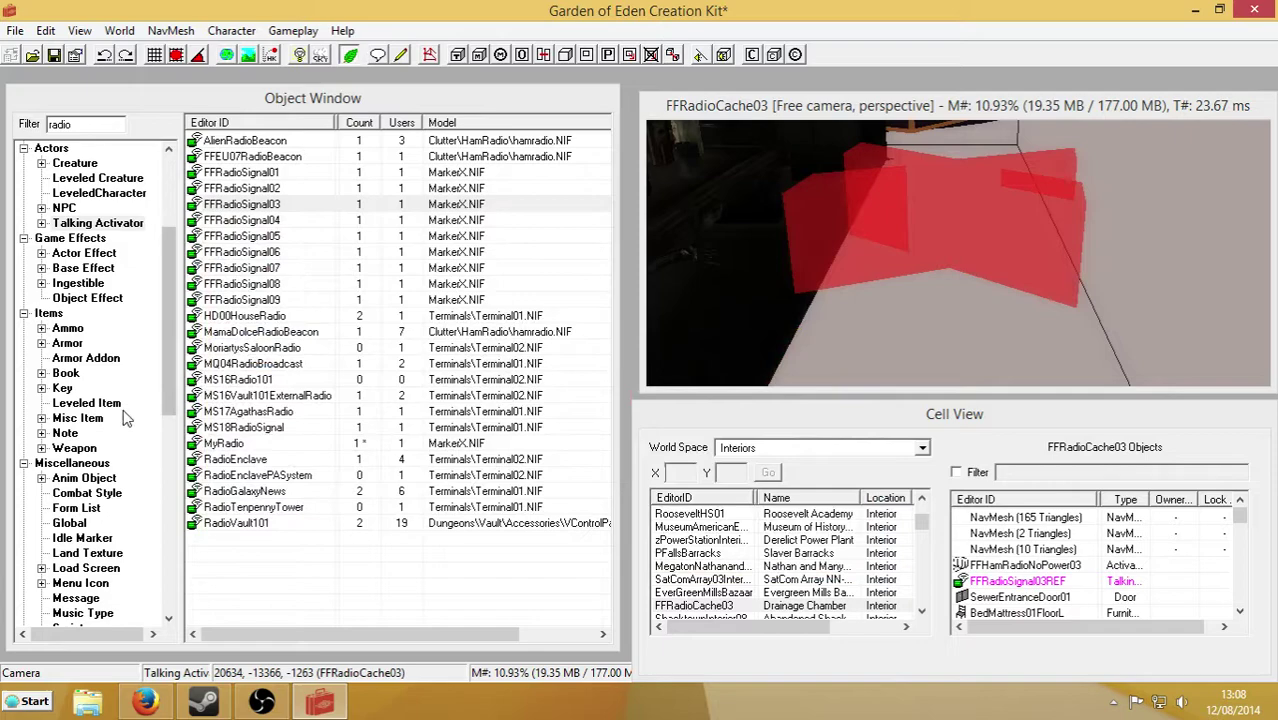
# In MyRadioQuest, replace the default script processing delay with 1.0000.
pyautogui.scroll(4, 164, 207)
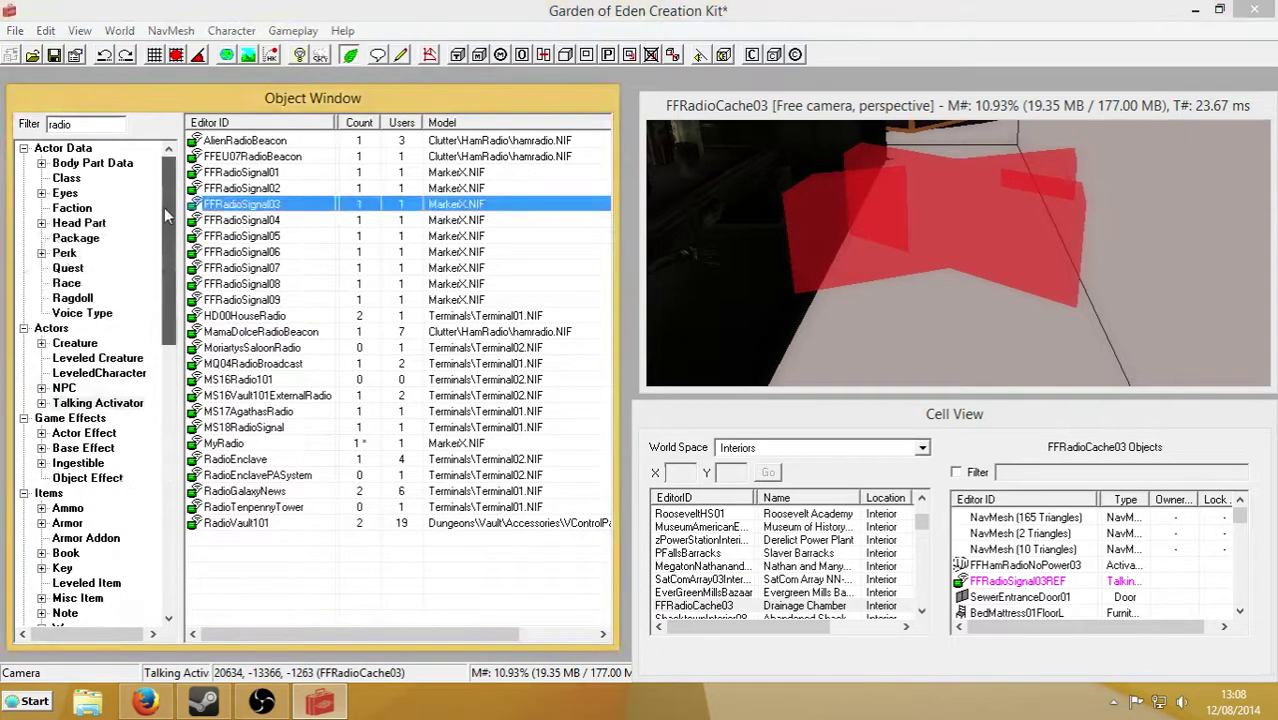
pyautogui.click(68, 268)
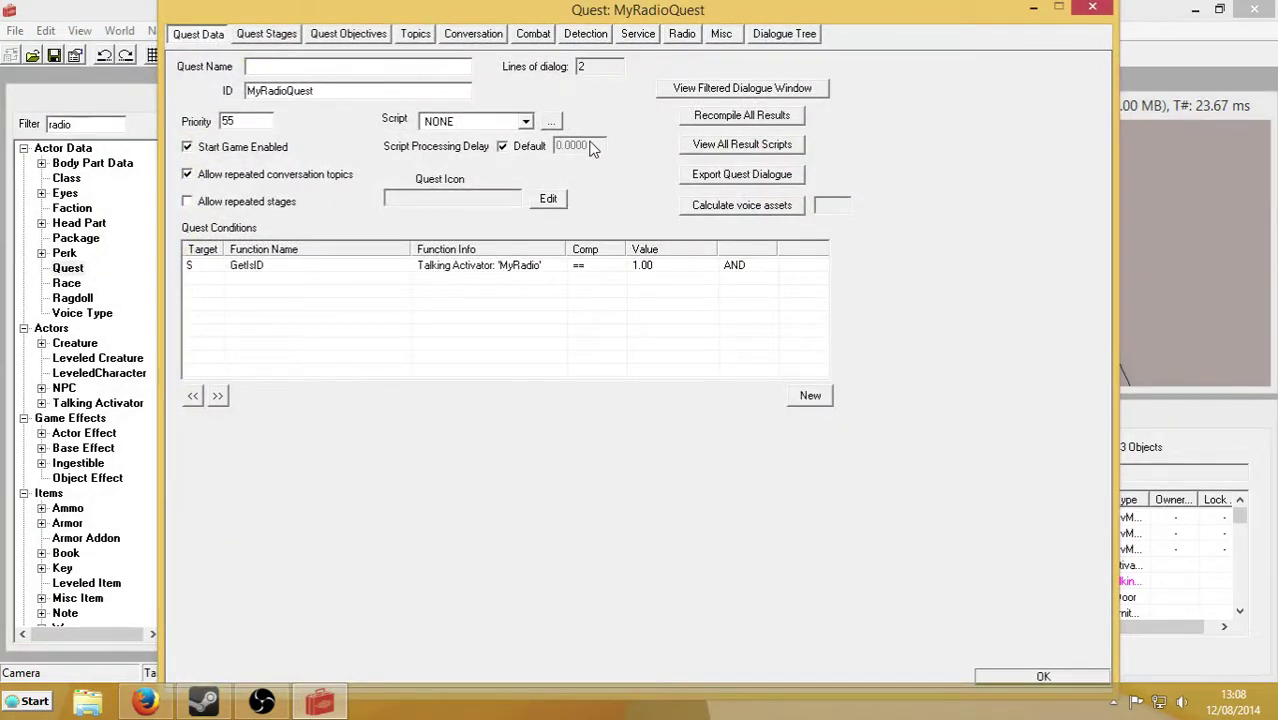
pyautogui.click(502, 146)
pyautogui.click(556, 146)
pyautogui.press('Delete')
pyautogui.write('1')
pyautogui.click(373, 89)
# Assign MyRadioScript as the quest script, save, and reopen MyRadioQuest to verify.
pyautogui.click(524, 121)
pyautogui.write('my')
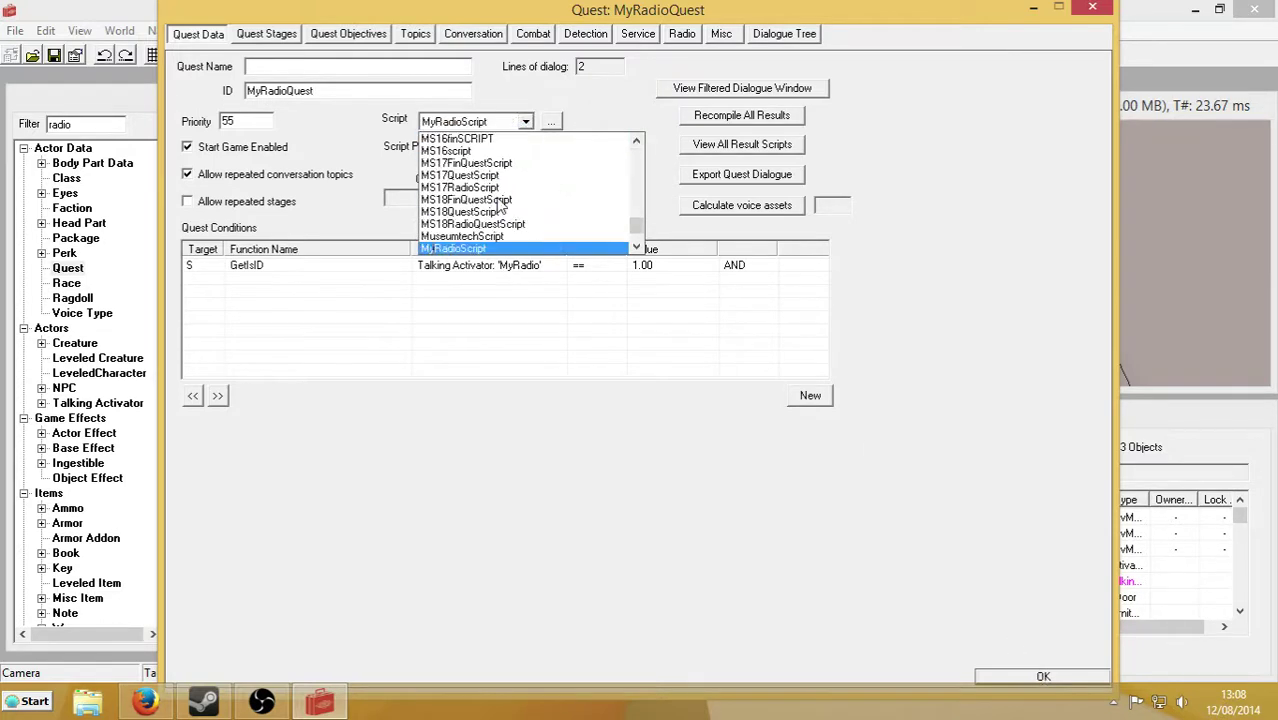
pyautogui.press('Return')
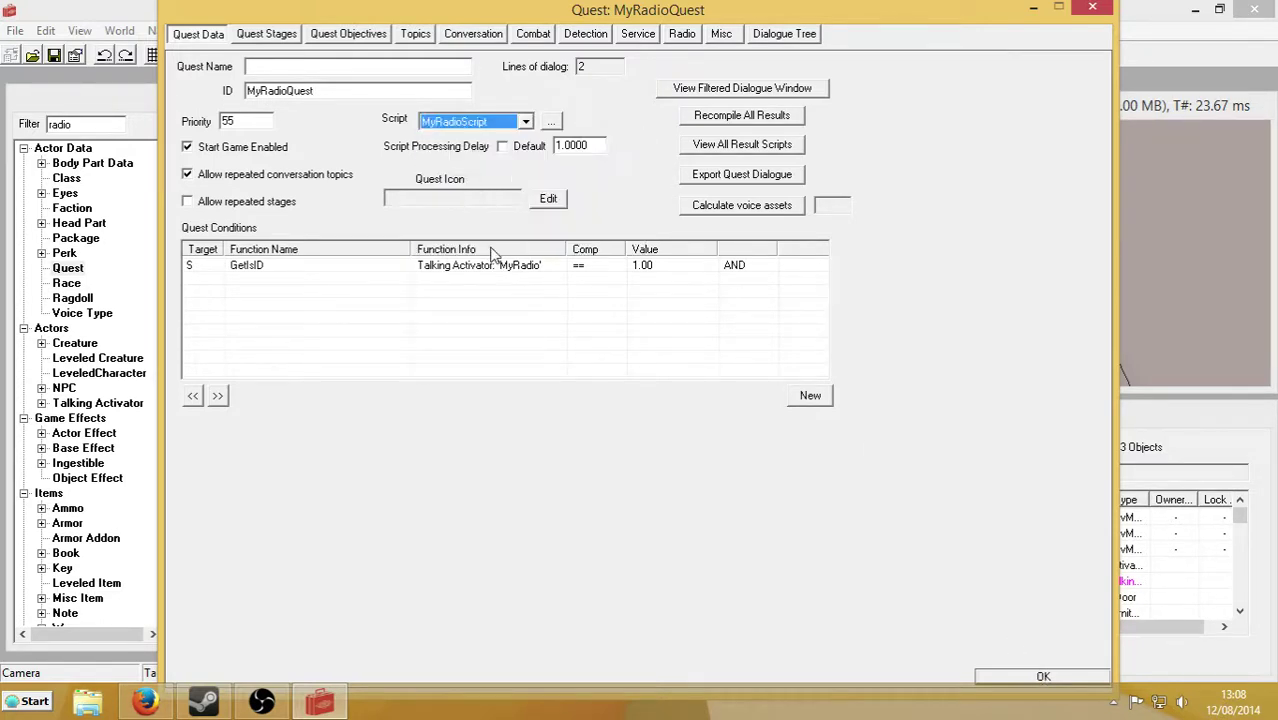
pyautogui.click(1045, 677)
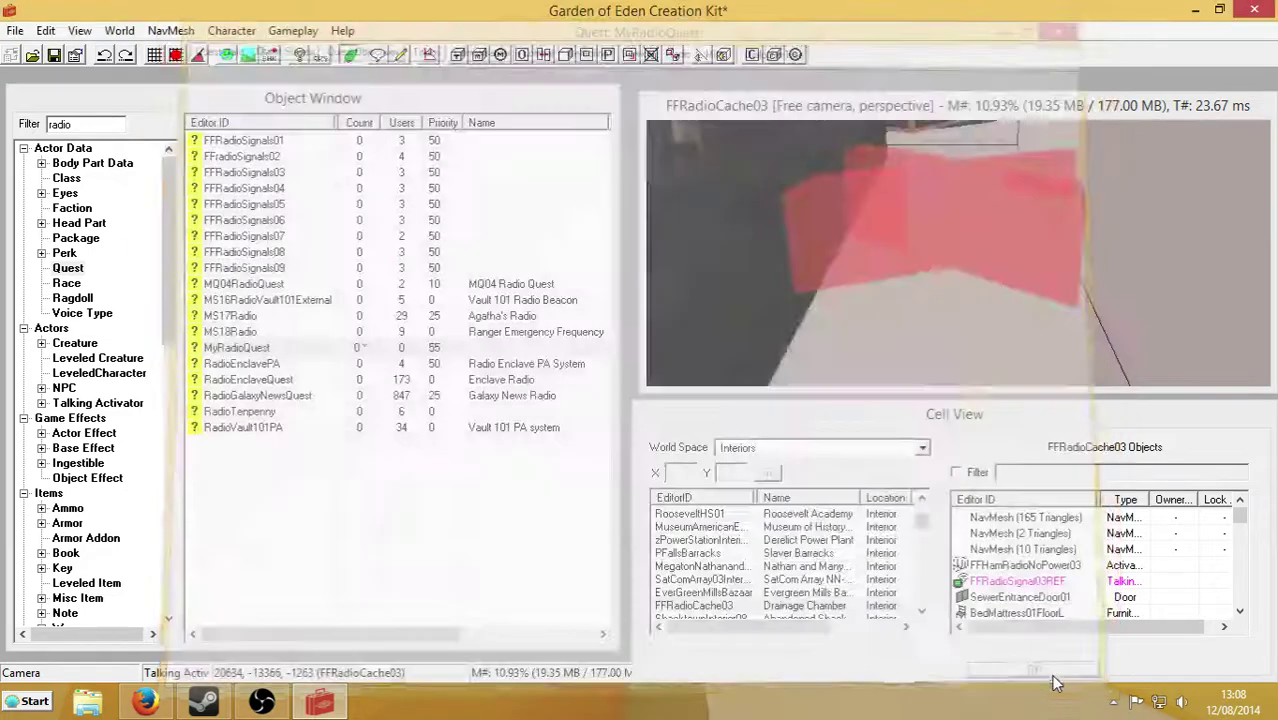
pyautogui.doubleClick(265, 350)
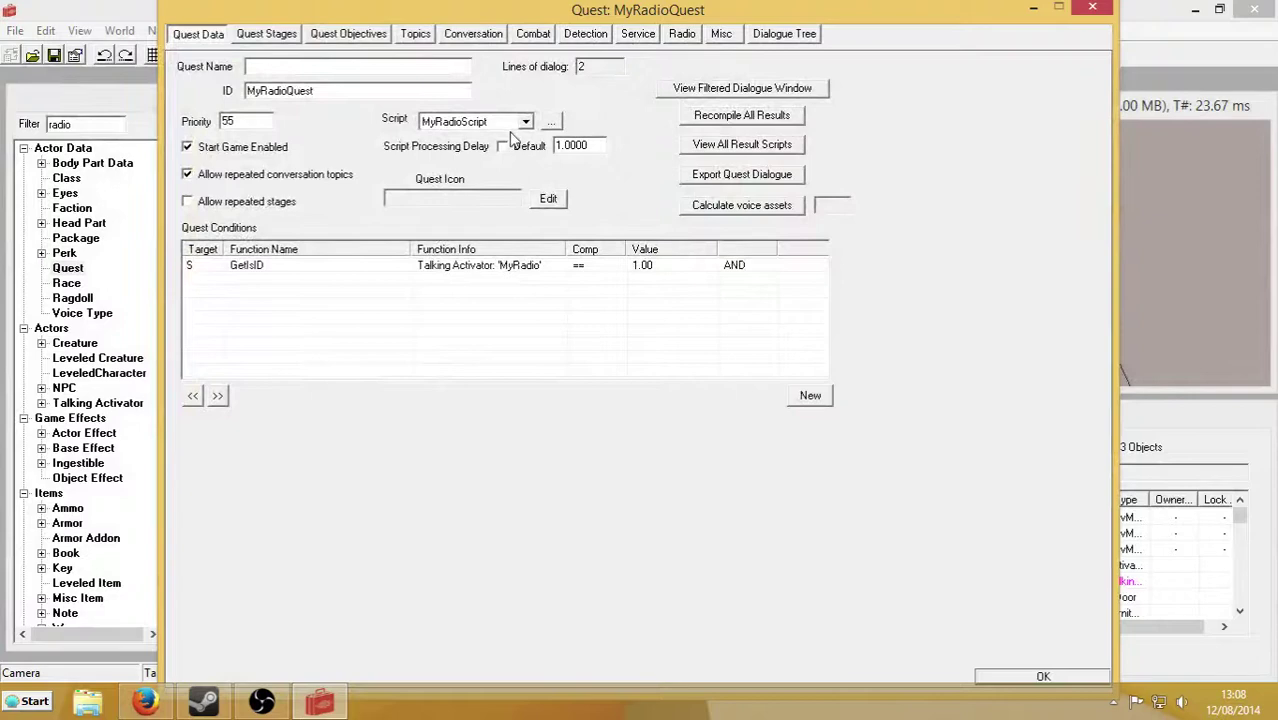
pyautogui.click(682, 34)
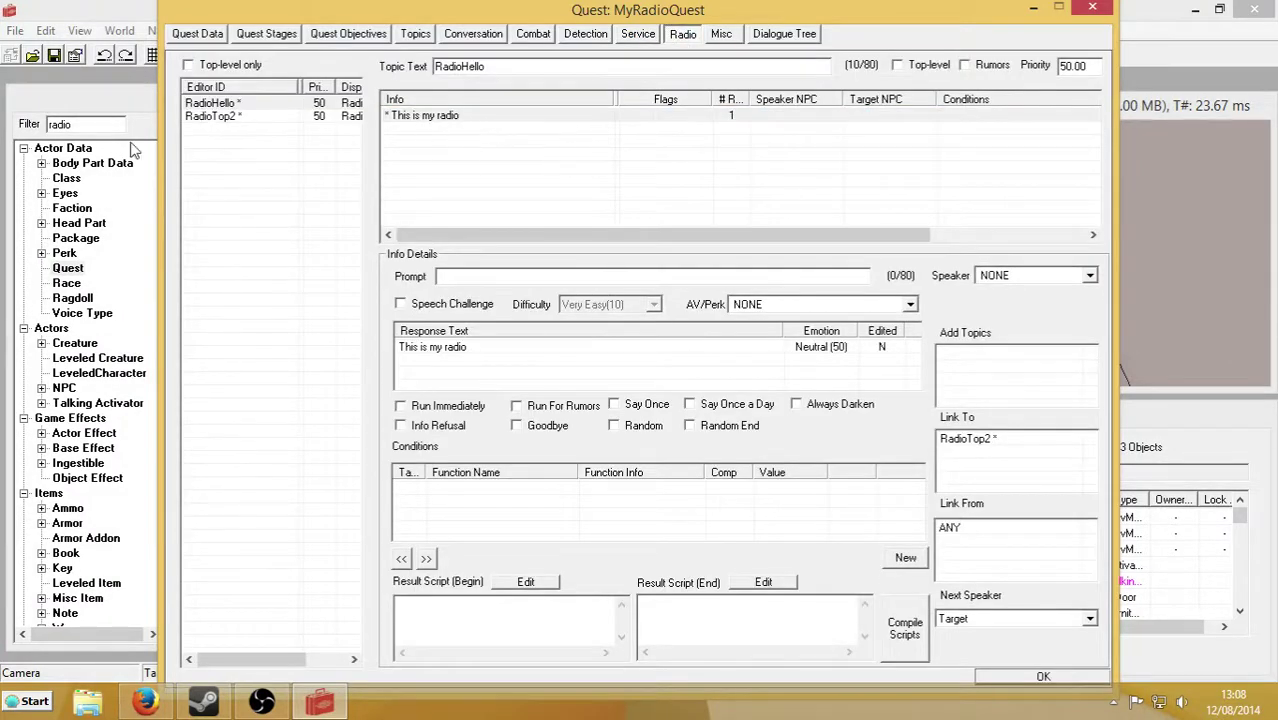
pyautogui.click(215, 117)
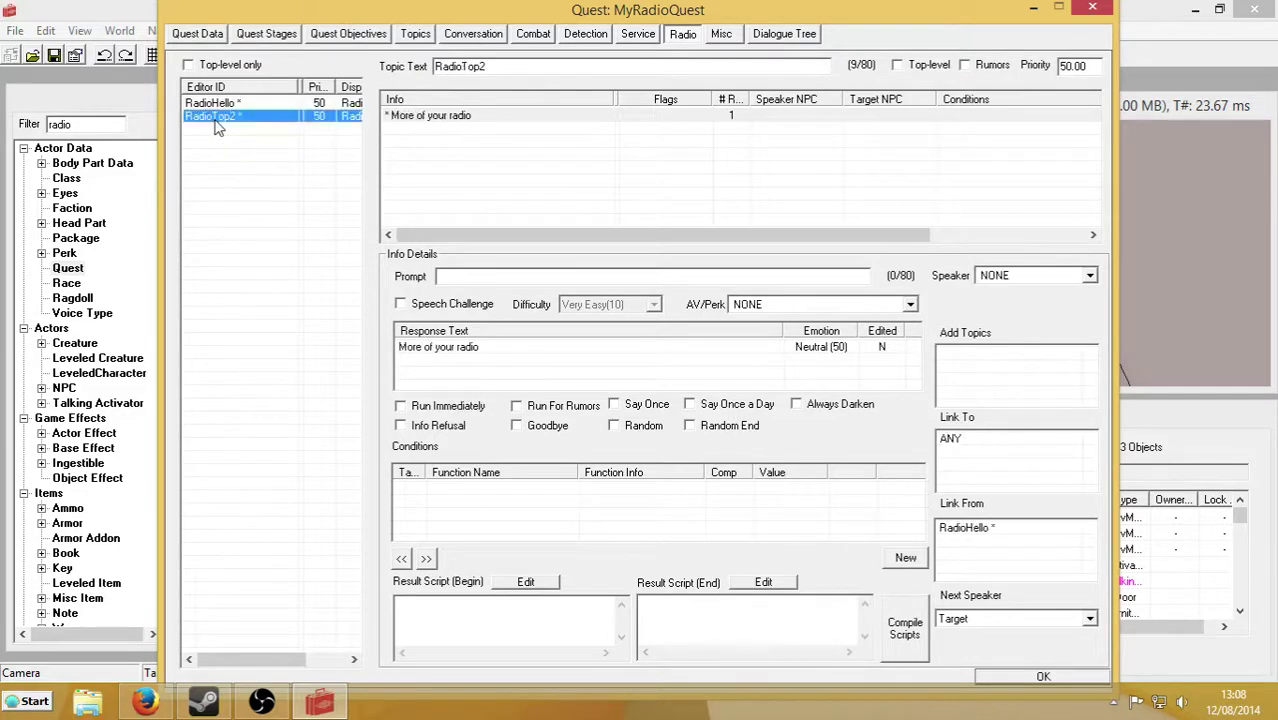
pyautogui.click(220, 104)
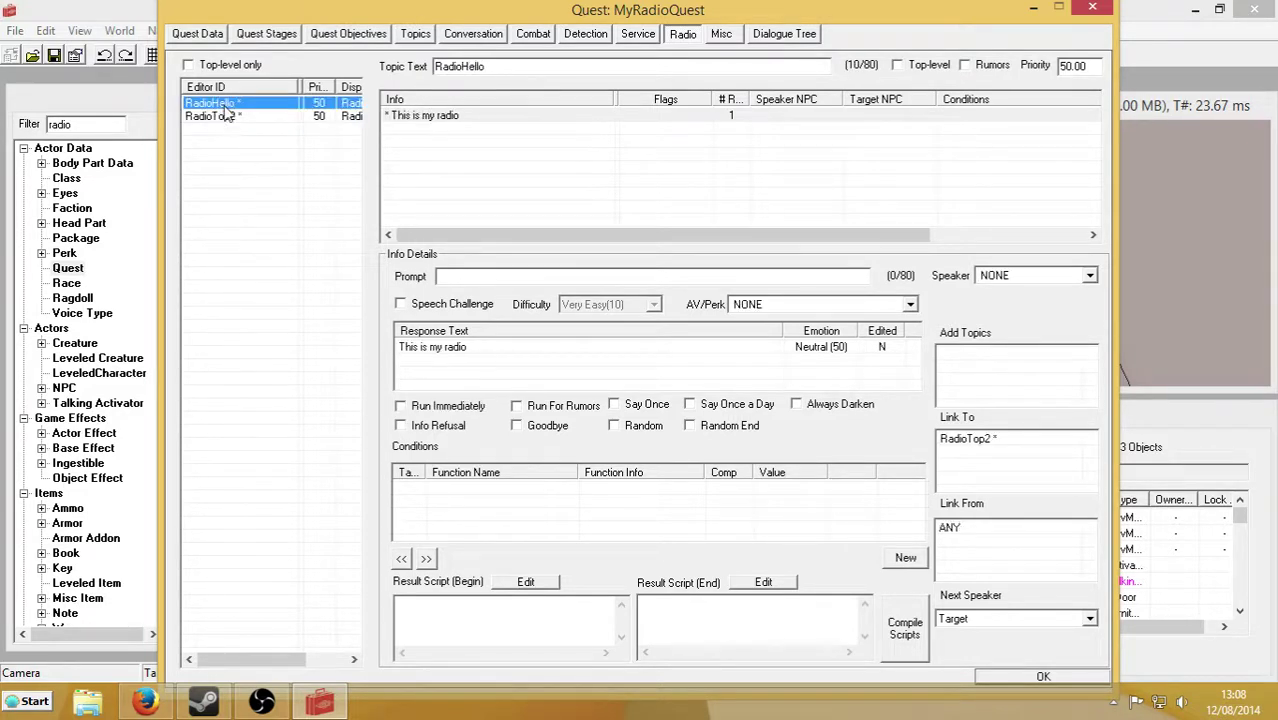
pyautogui.click(226, 117)
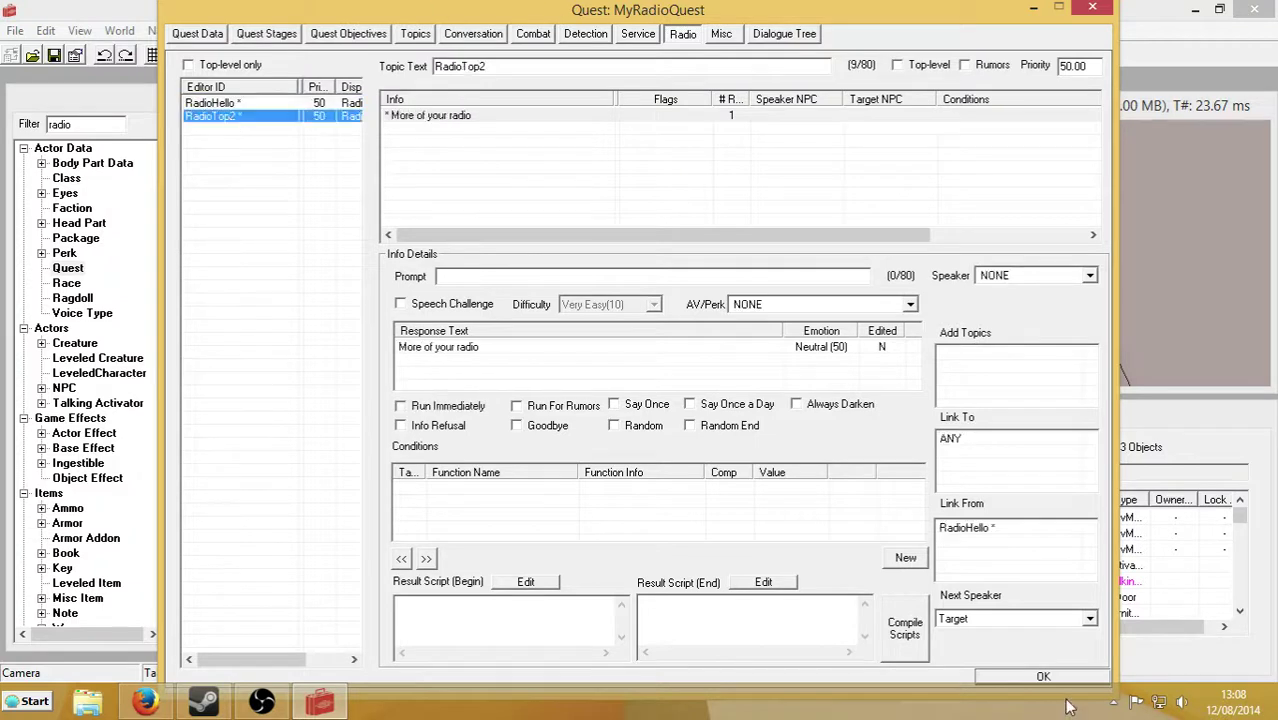
pyautogui.click(198, 34)
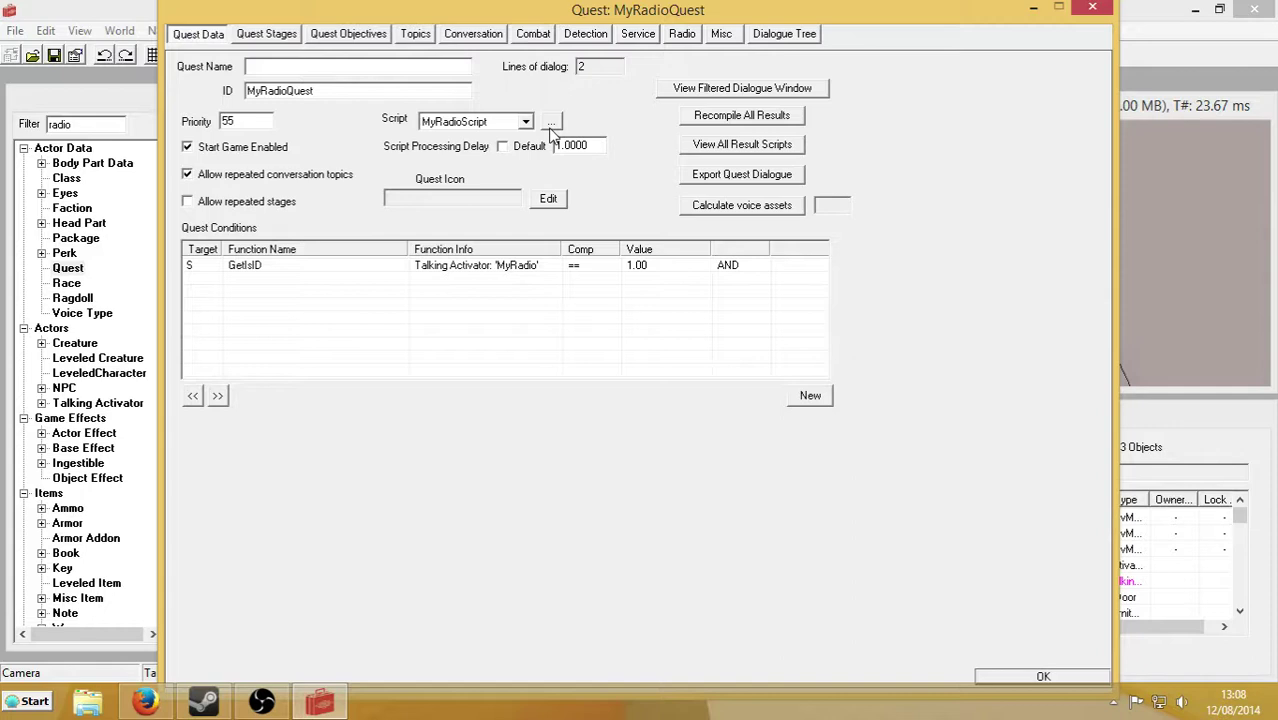
pyautogui.click(551, 121)
pyautogui.click(285, 500)
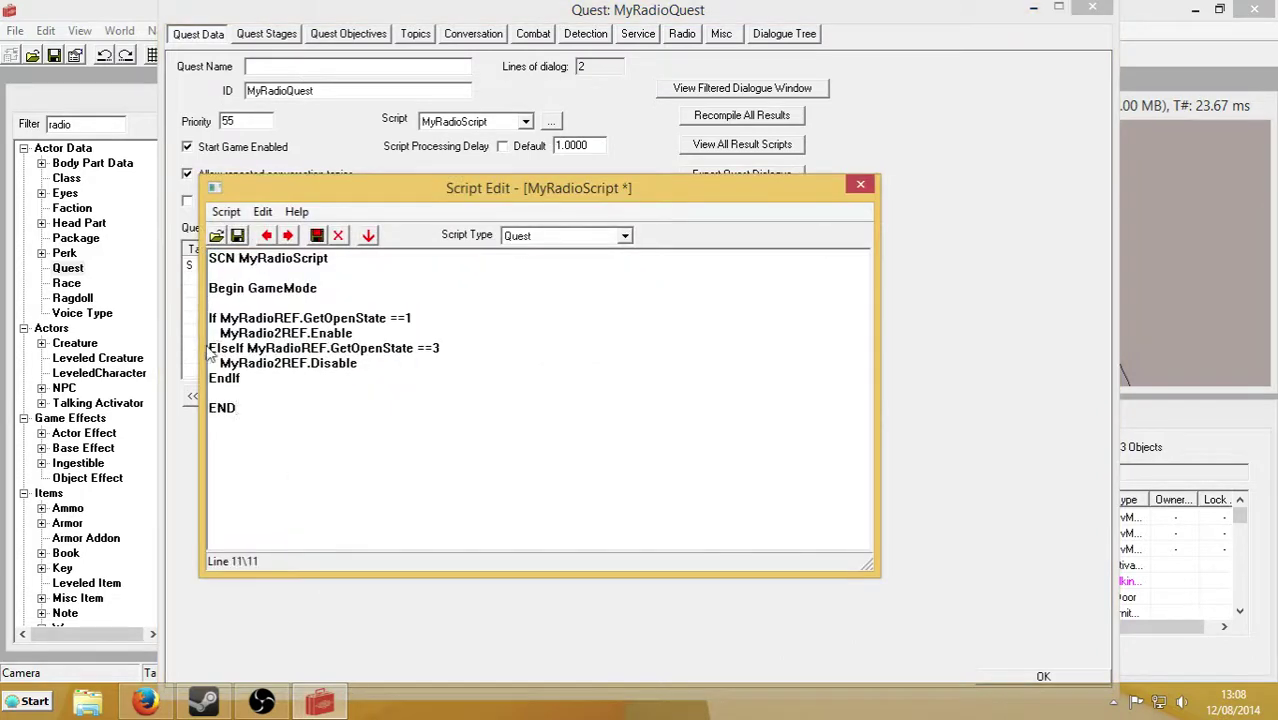
pyautogui.moveTo(209, 348); pyautogui.dragTo(737, 346)
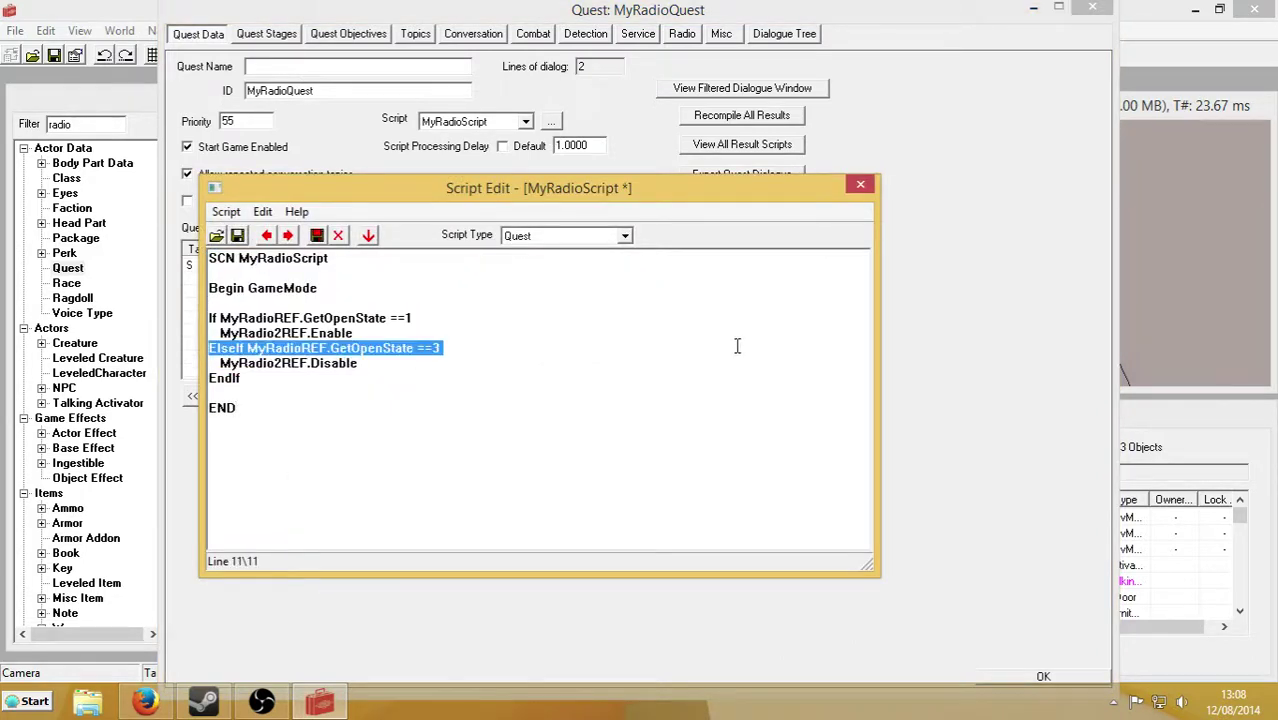
pyautogui.click(377, 377)
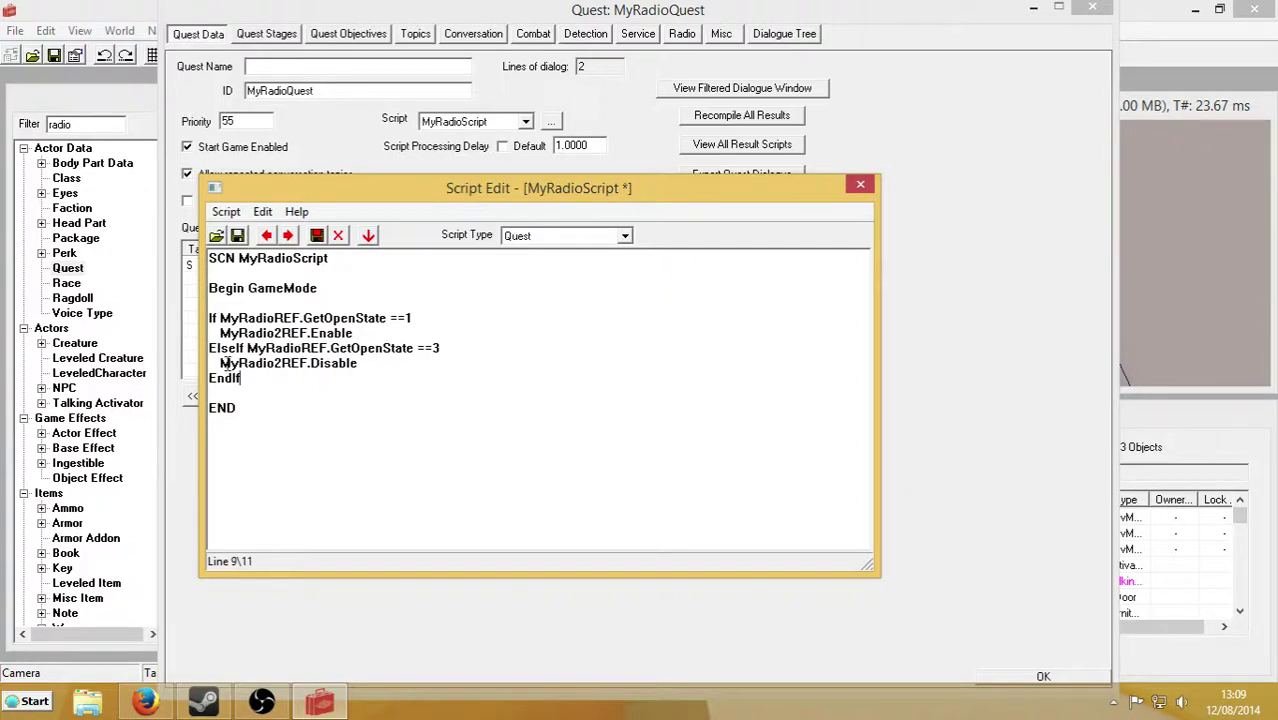
pyautogui.moveTo(217, 363); pyautogui.dragTo(209, 363)
pyautogui.tripleClick(479, 356)
pyautogui.click(479, 356)
# Close the script editor and MyRadioQuest dialog, returning focus to the Object Window list.
pyautogui.click(859, 186)
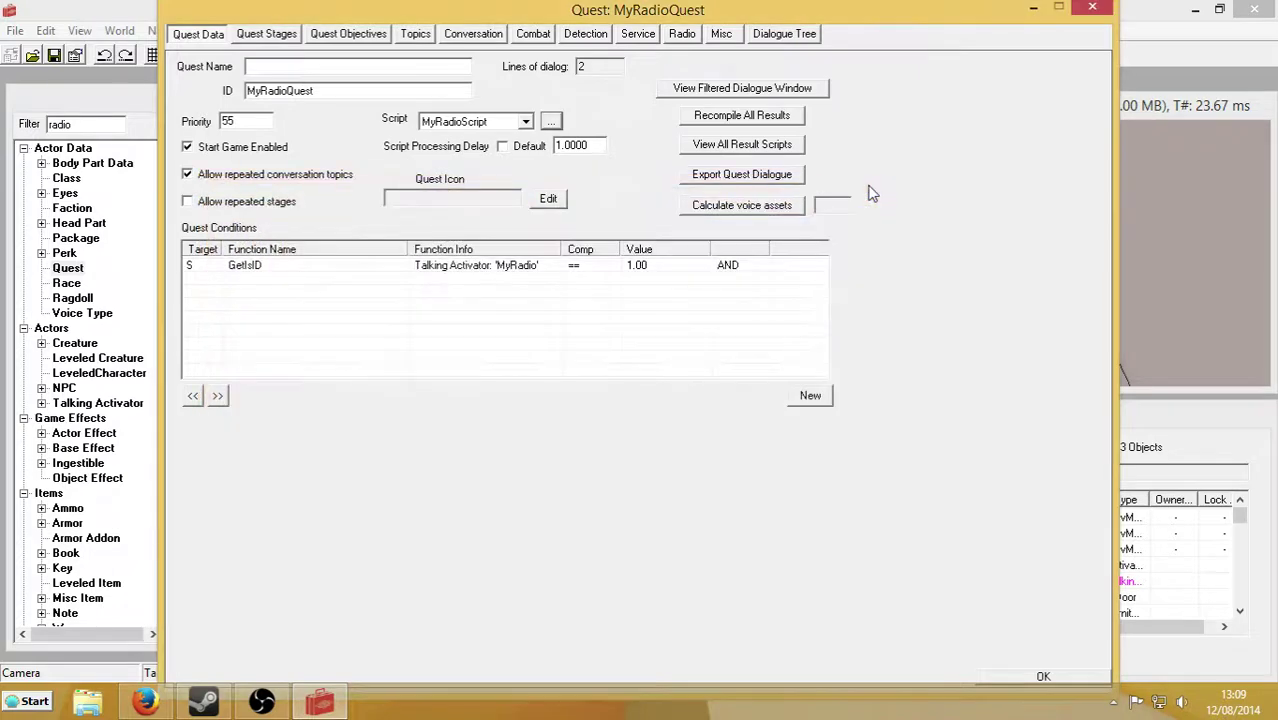
pyautogui.click(1043, 676)
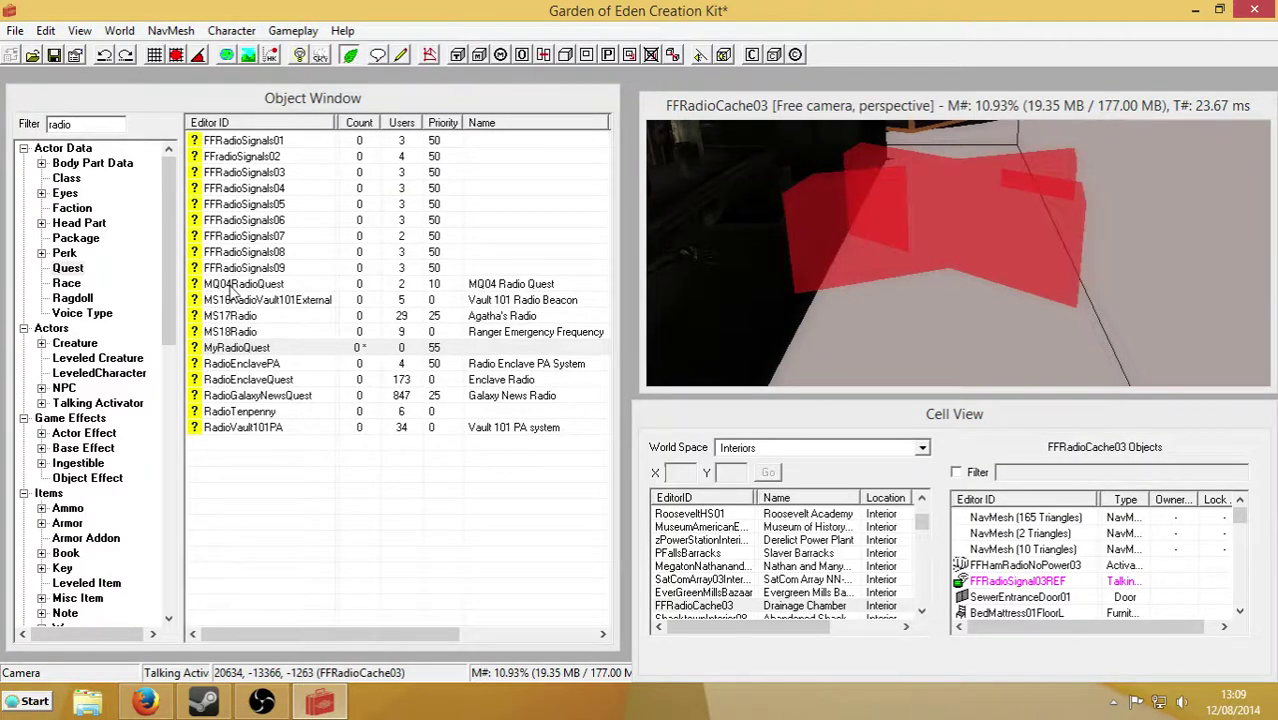
pyautogui.click(278, 512)
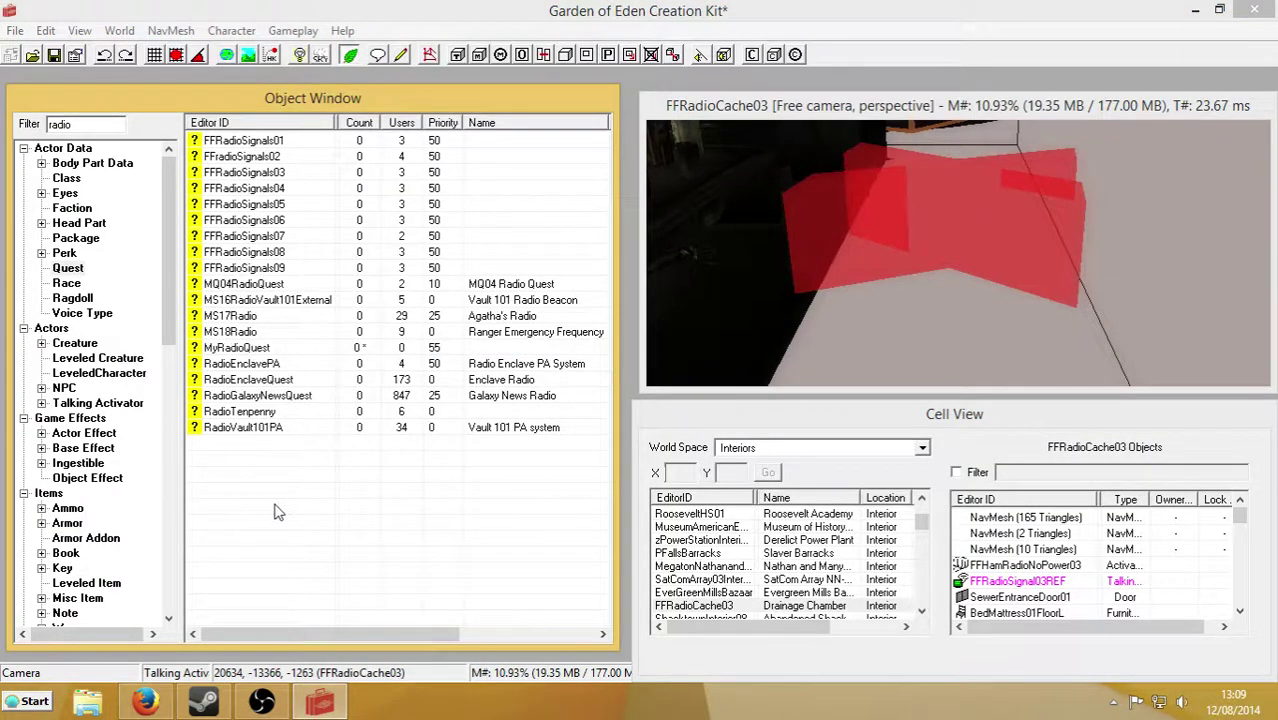